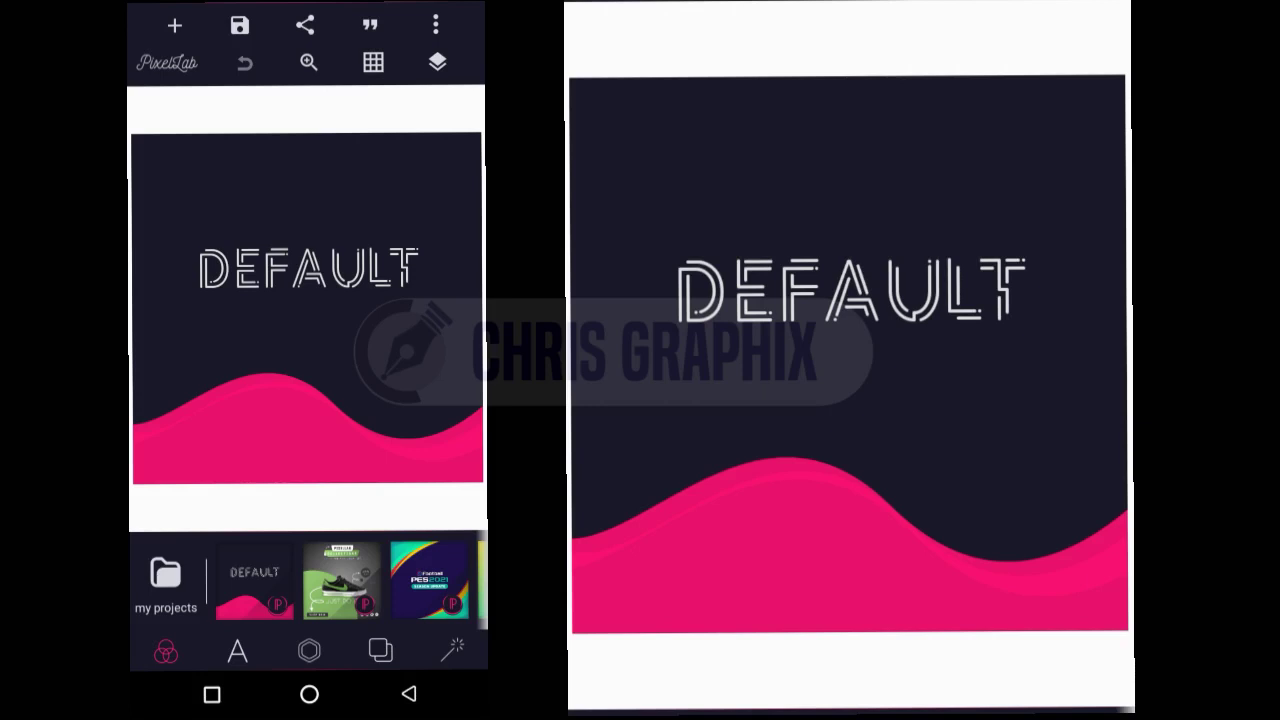
Step: Delete the DEFAULT title and set the background colour to plain white
left_click(308, 268)
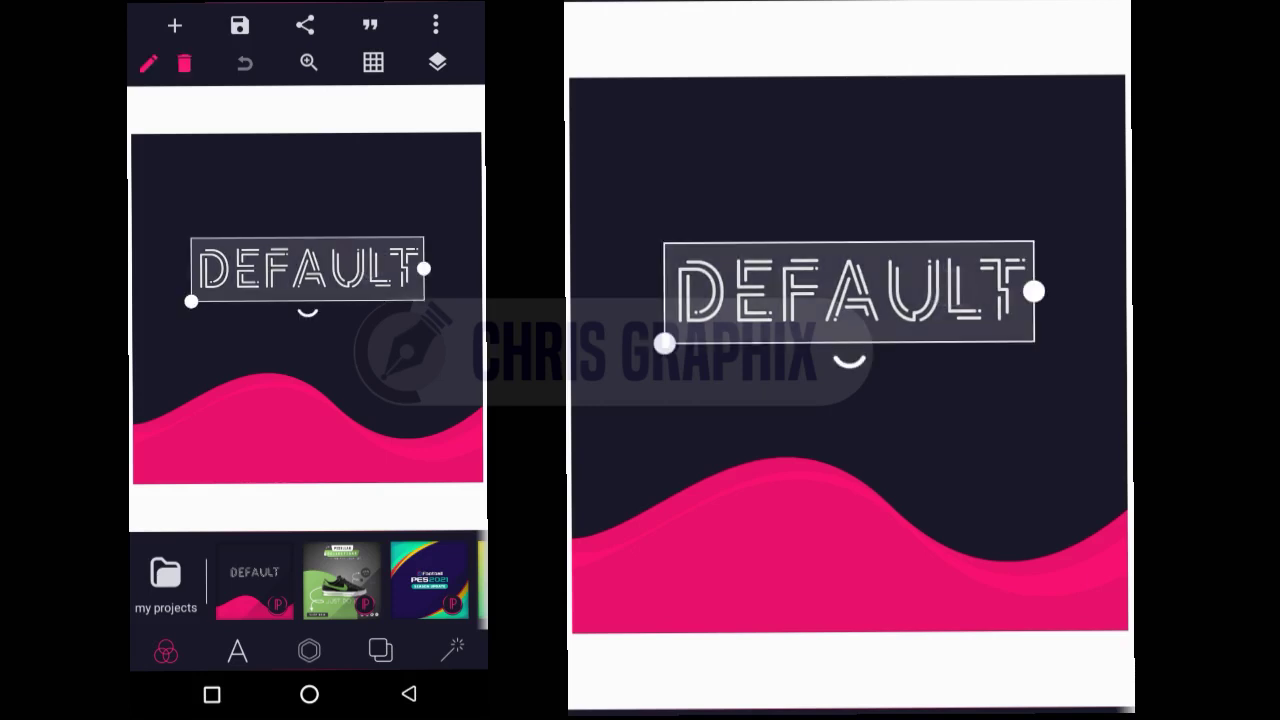
left_click(290, 572)
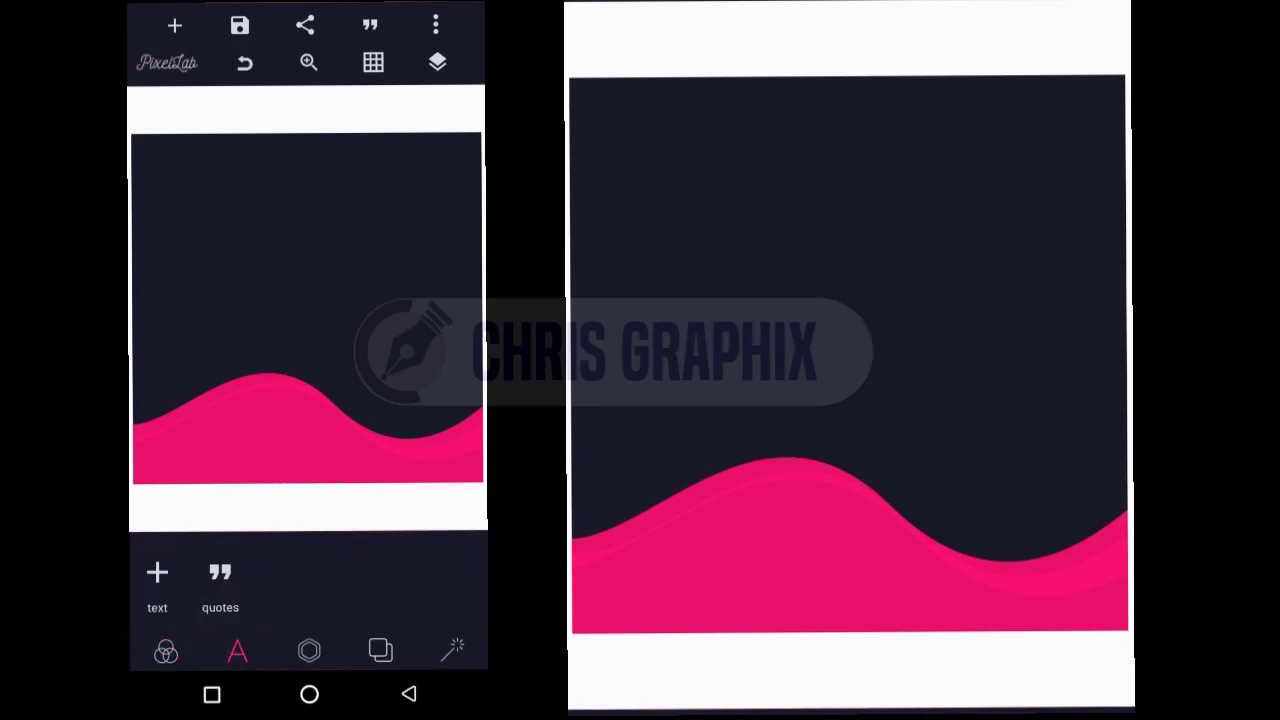
left_click(308, 651)
scroll(300, 590, "right", 3)
left_click(158, 572)
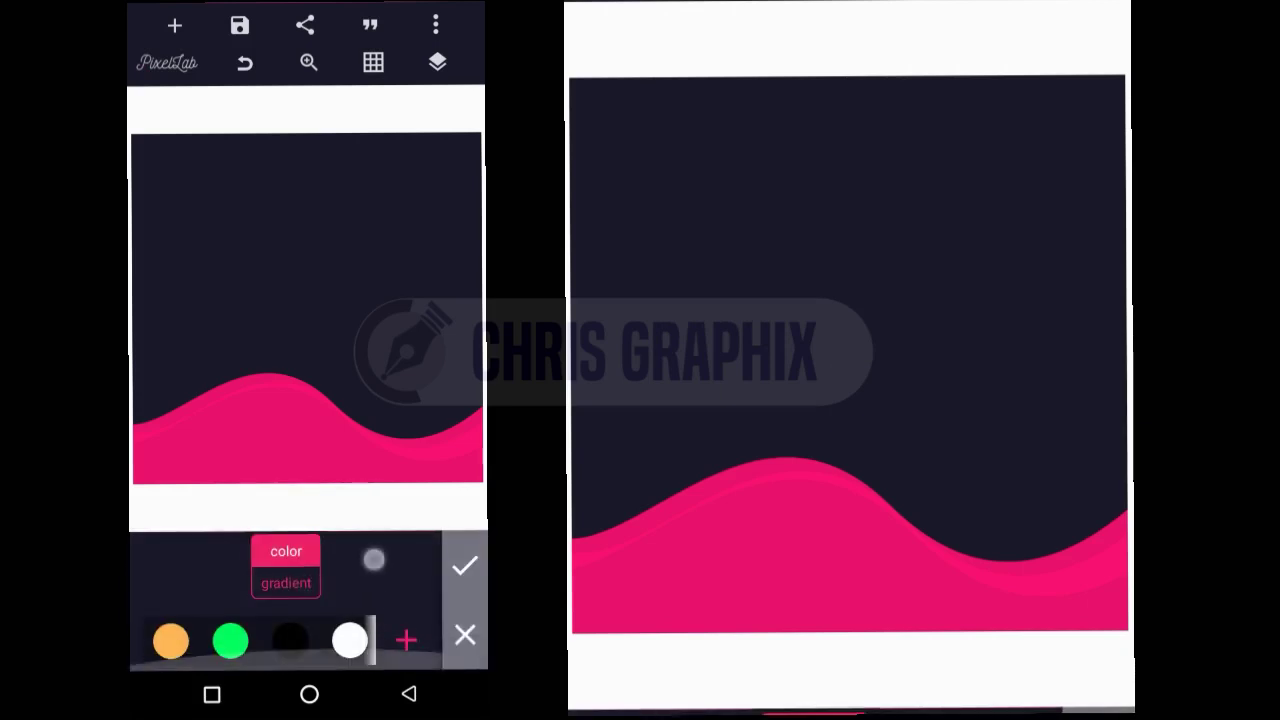
left_click(350, 640)
left_click(463, 567)
left_click(174, 25)
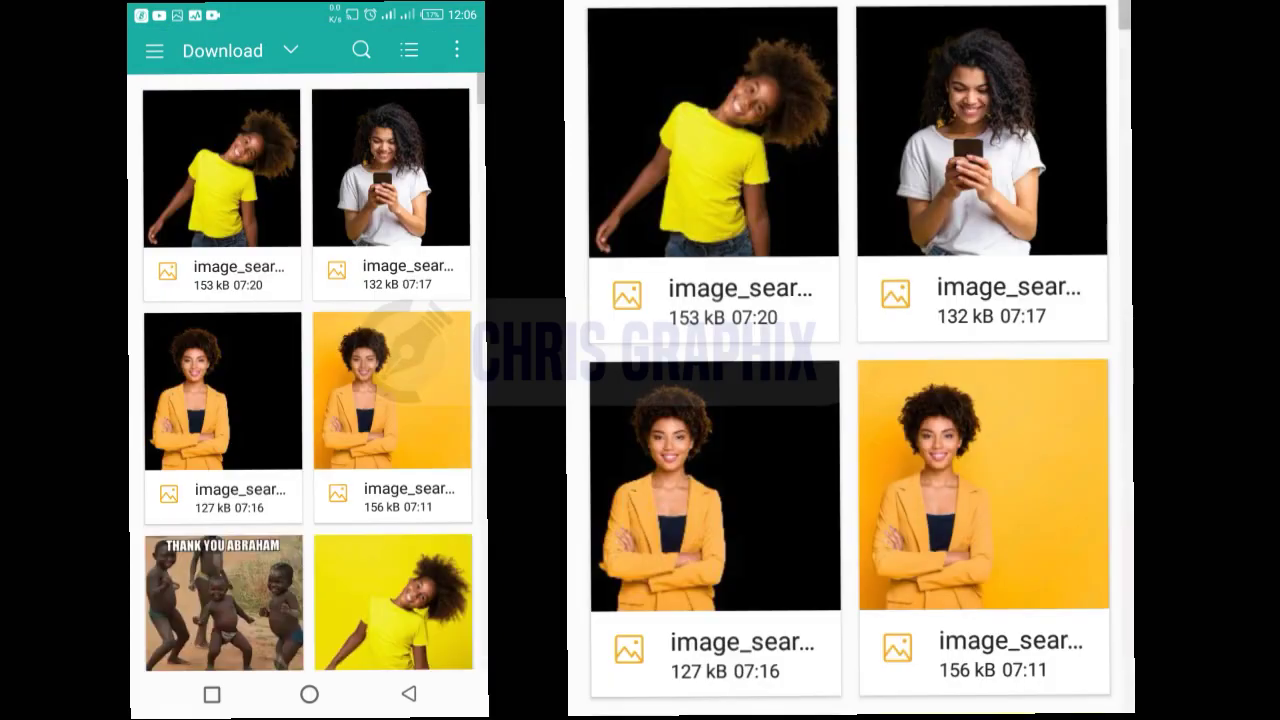
Step: Import the yellow-blazer woman photo, cropping empty space from its left and right sides
left_click(222, 390)
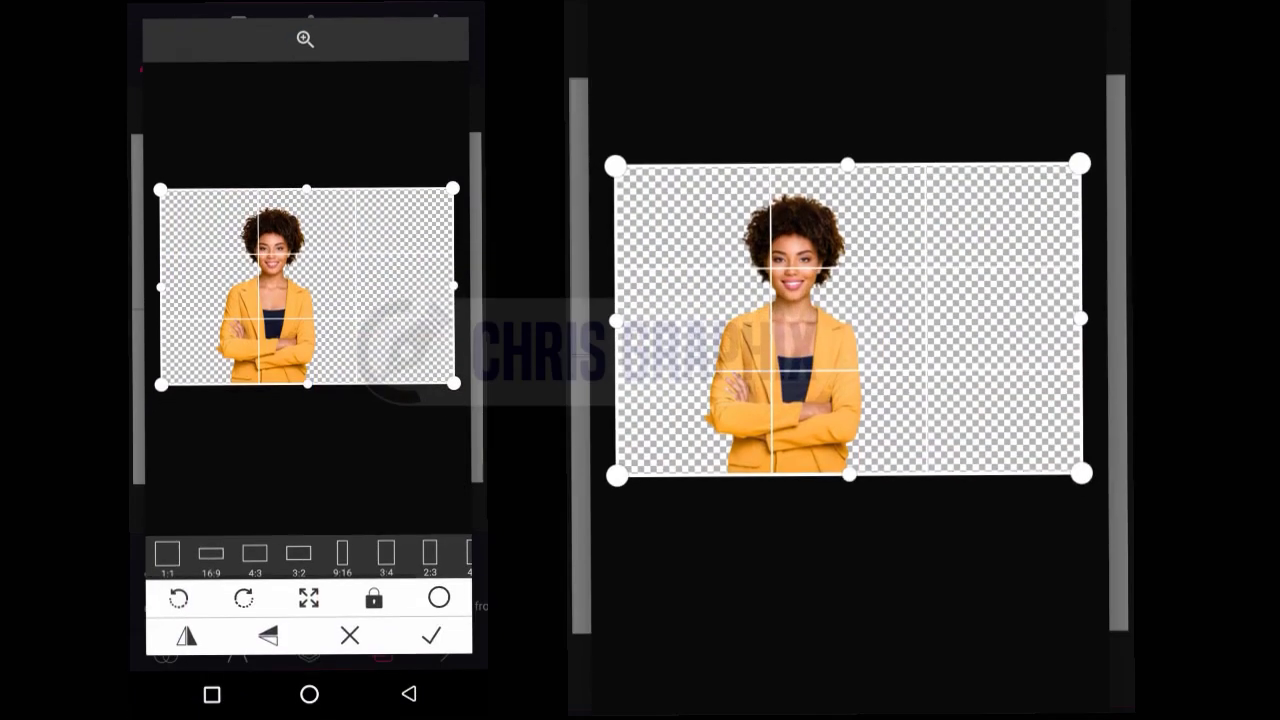
left_click_drag(452, 287, 343, 287)
left_click_drag(160, 287, 186, 287)
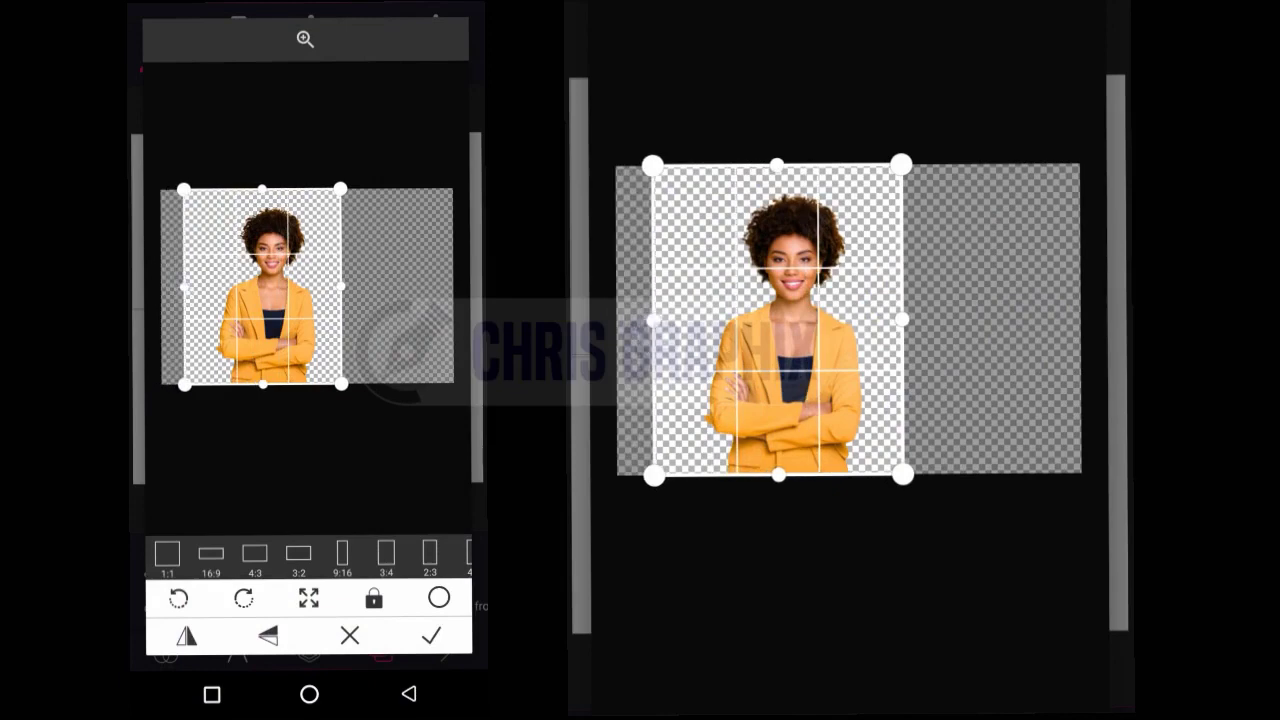
left_click(430, 636)
Step: Resize the woman photo and centre it on the page
mouse_move(272, 308)
left_mouse_down()
mouse_move(420, 378)
mouse_move(440, 460)
left_mouse_up()
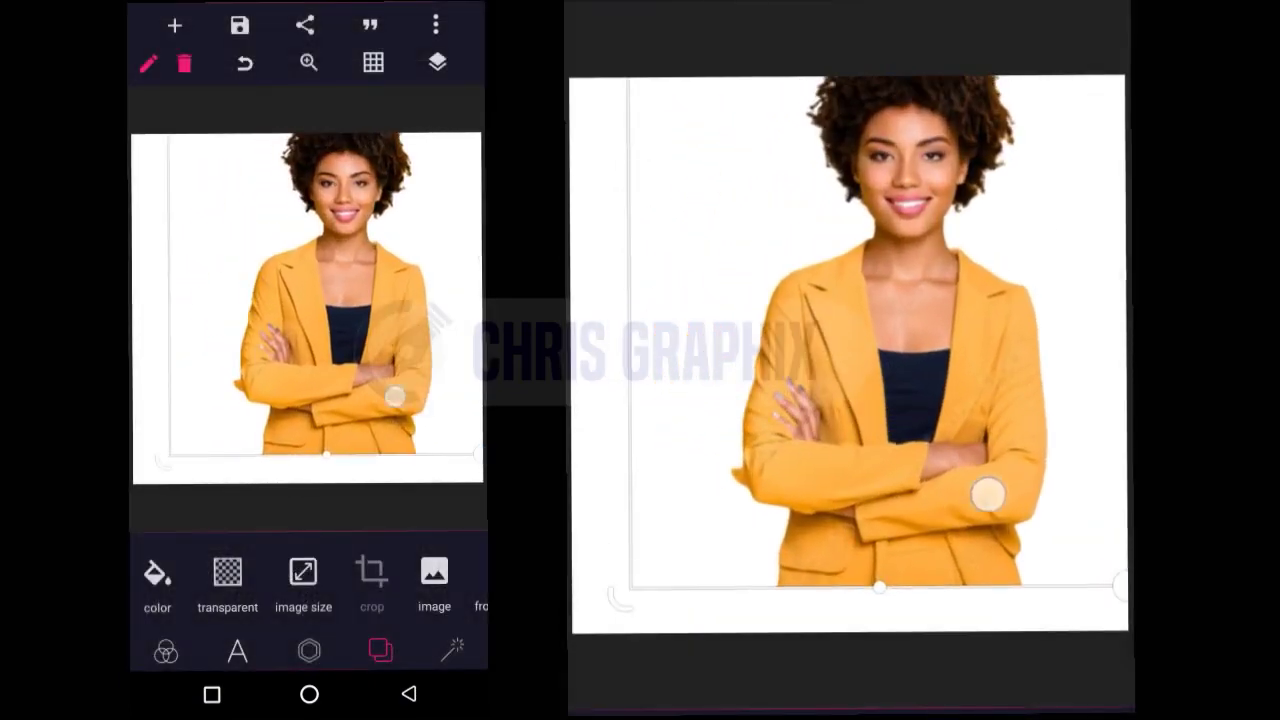
left_click_drag(340, 330, 300, 330)
left_click_drag(350, 410, 350, 395)
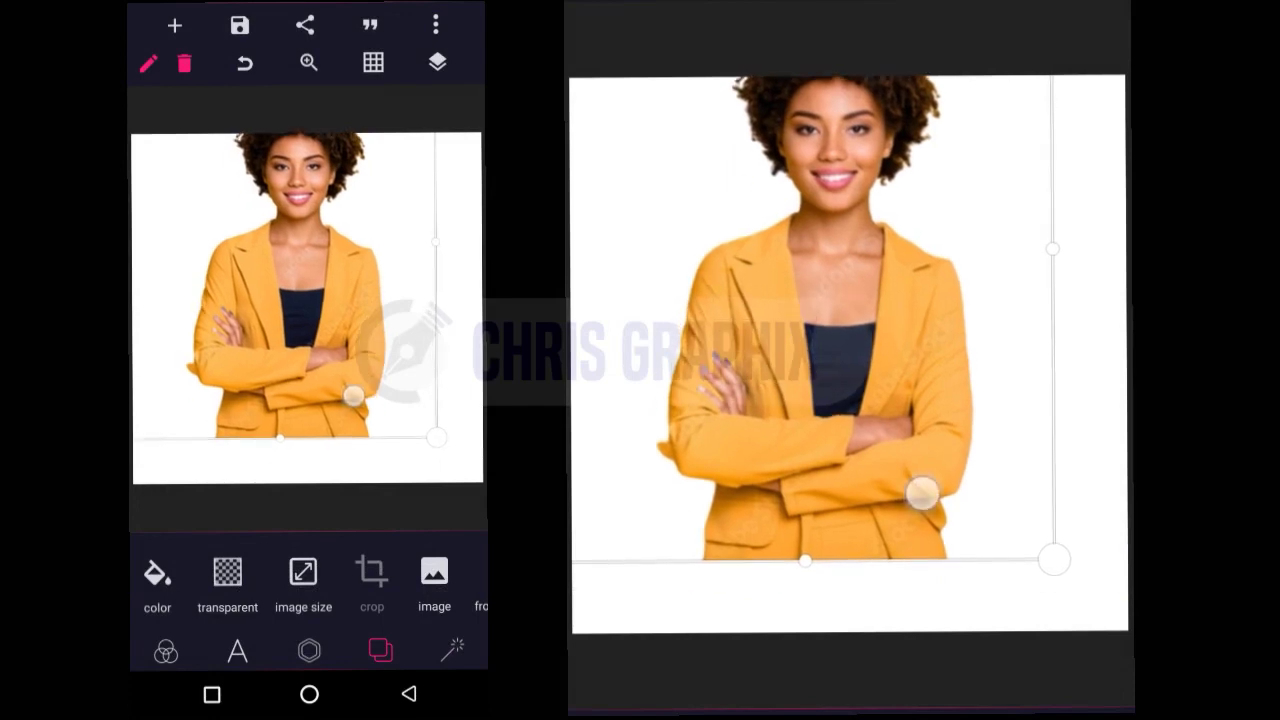
left_click_drag(438, 435, 389, 377)
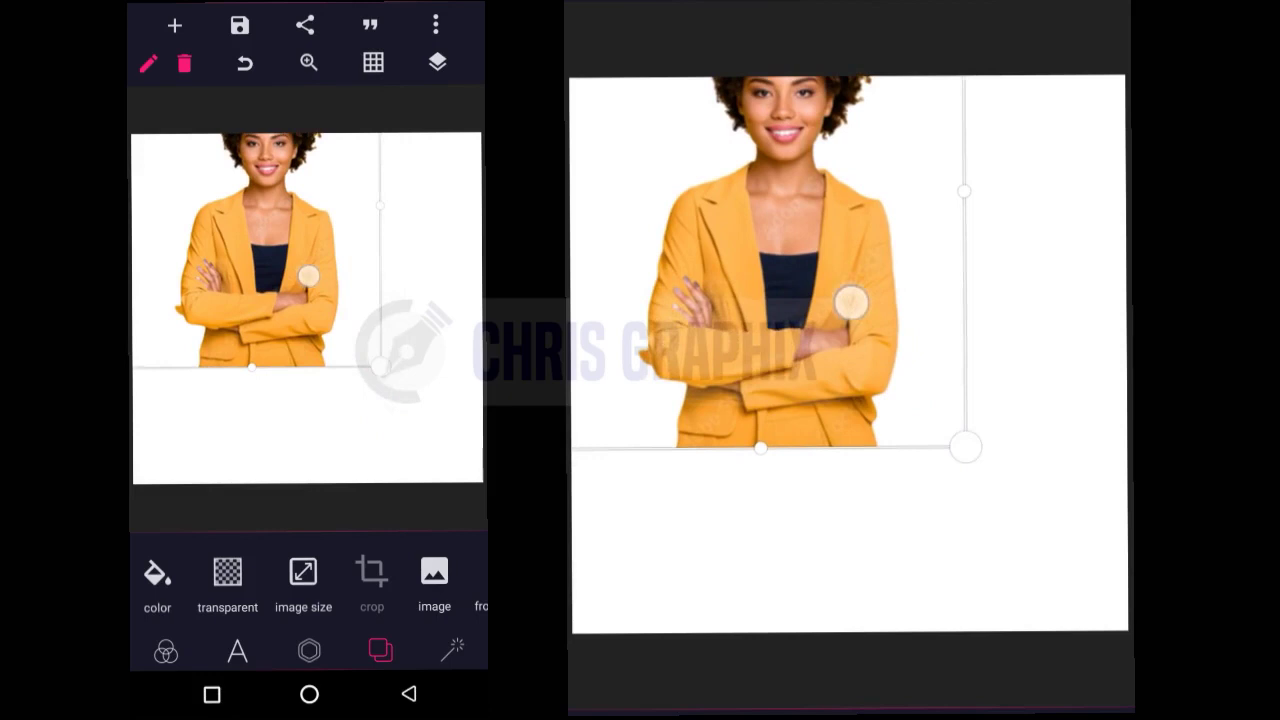
left_click_drag(300, 290, 342, 333)
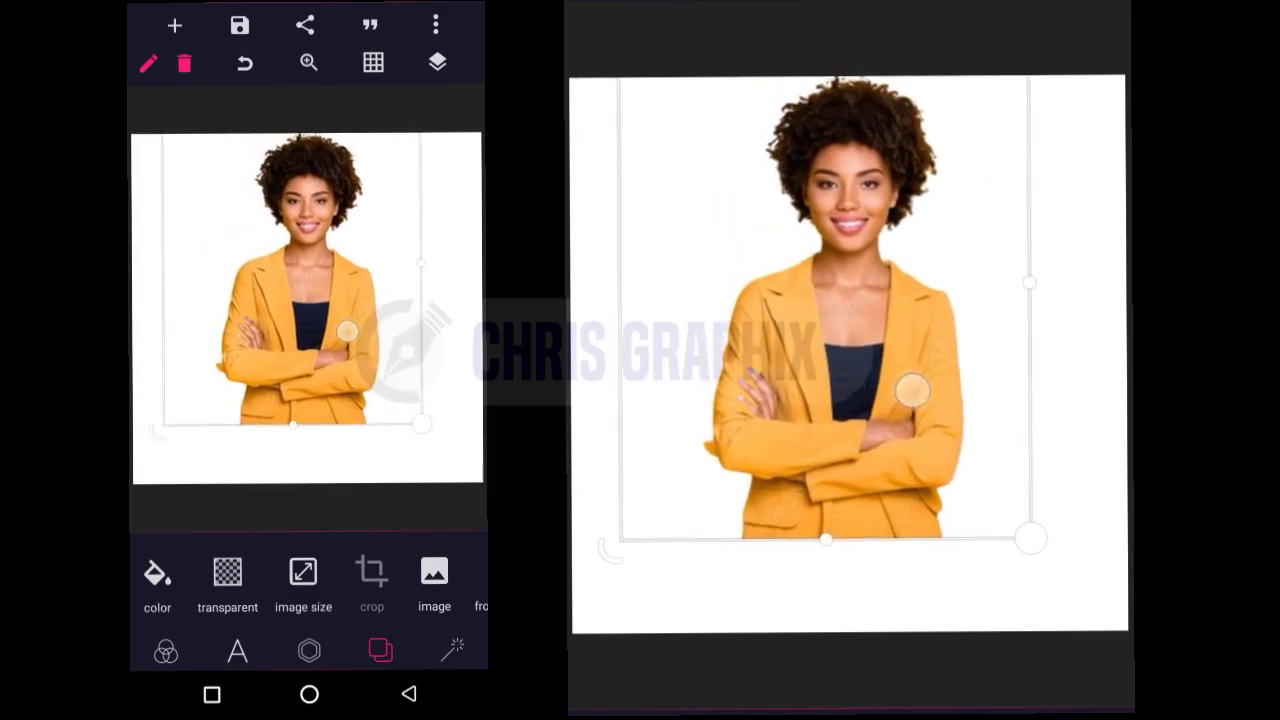
left_click(200, 450)
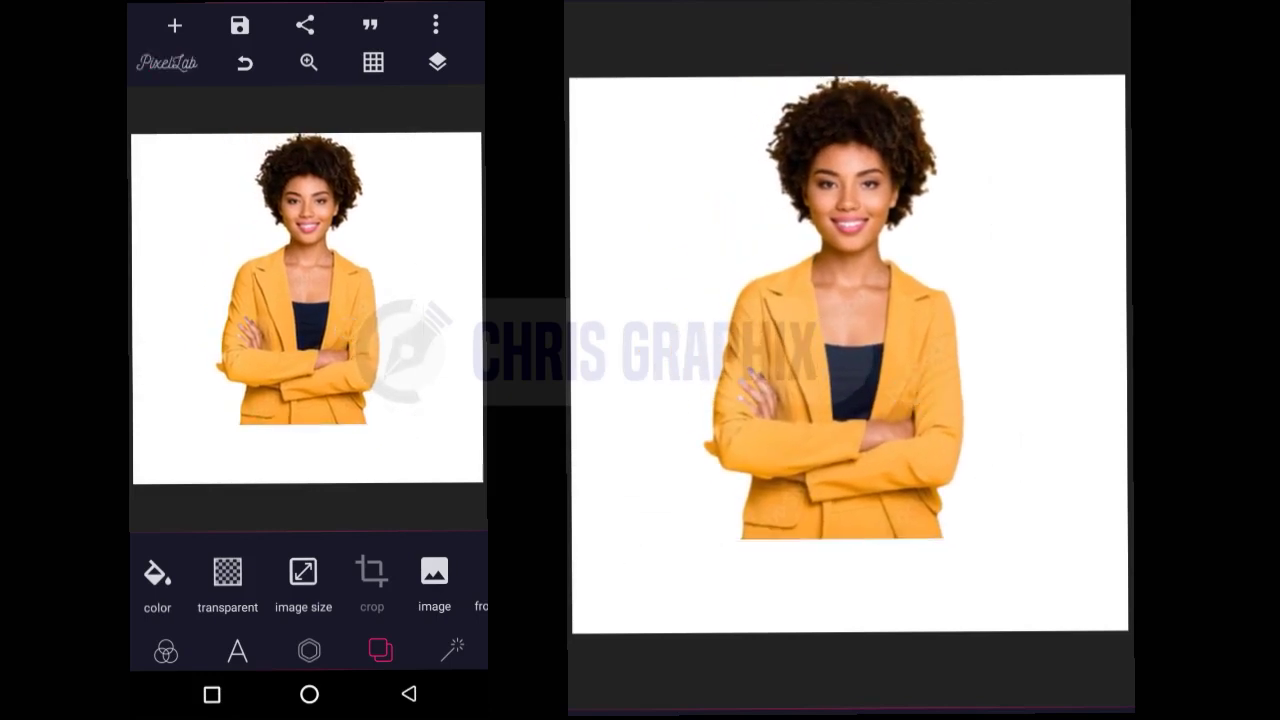
Step: Add an image from the gallery, switching the location to Images and opening Download(1)
left_click(174, 25)
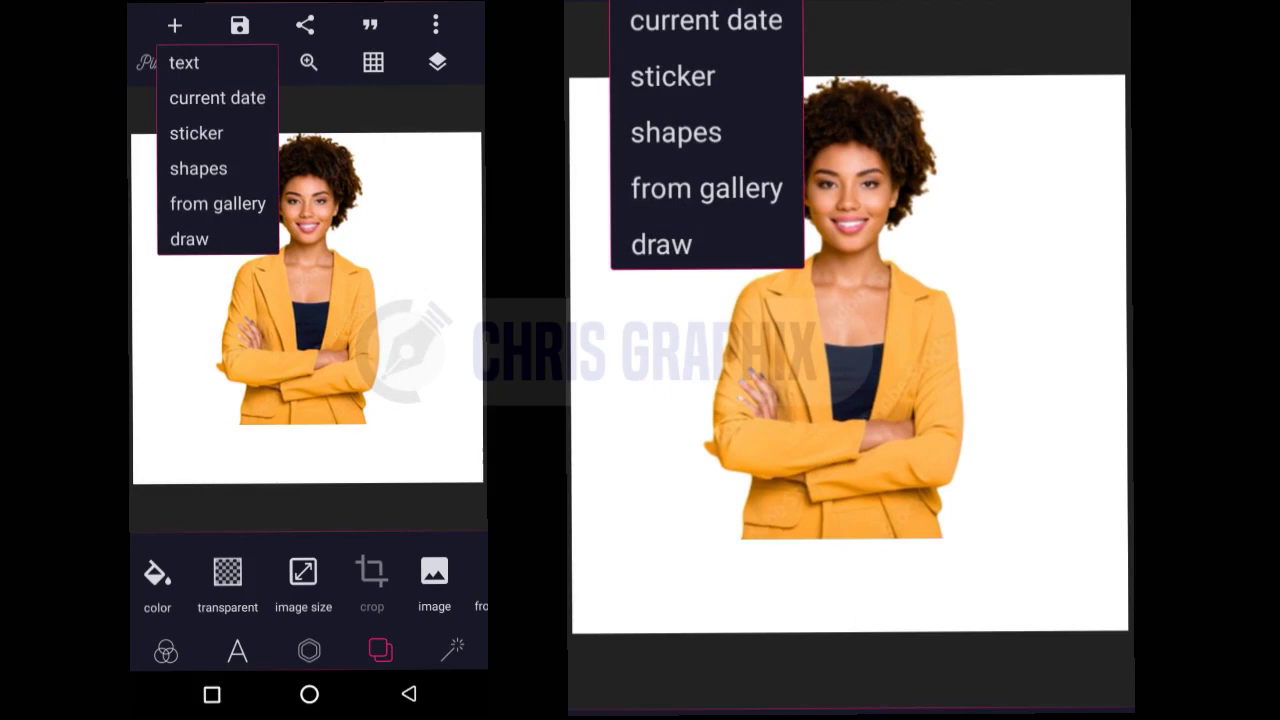
left_click(218, 204)
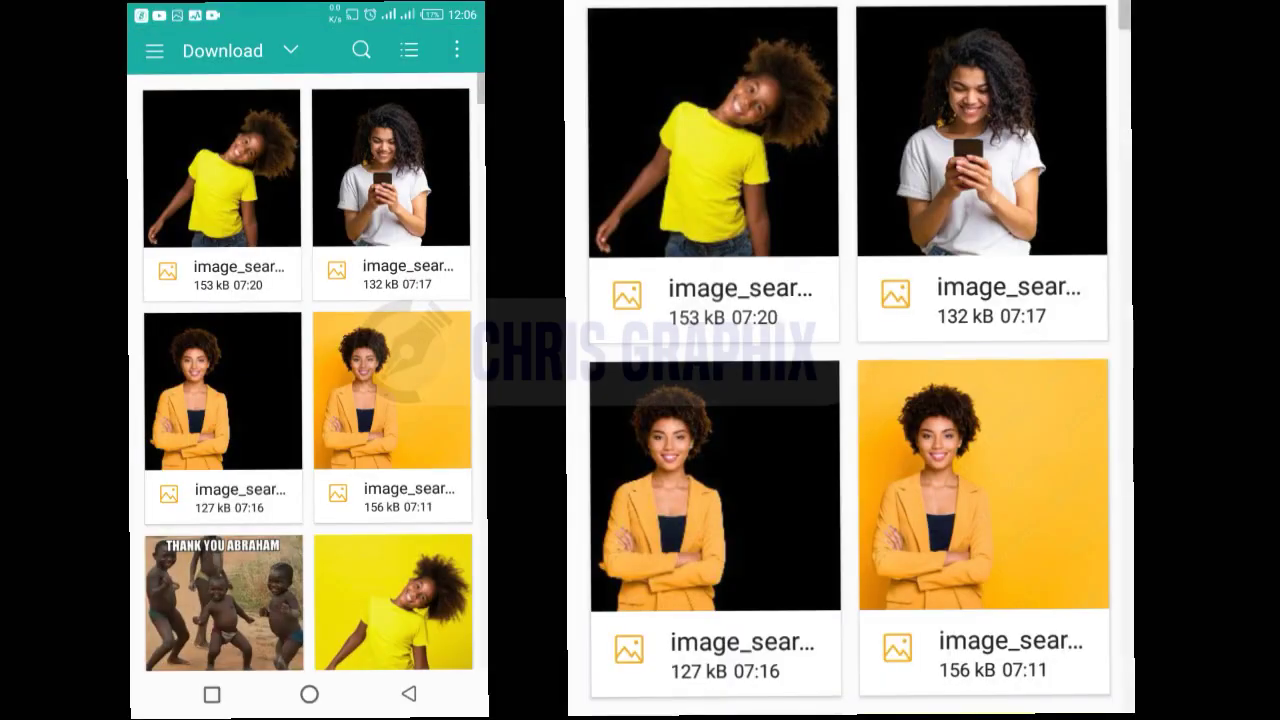
left_click(240, 52)
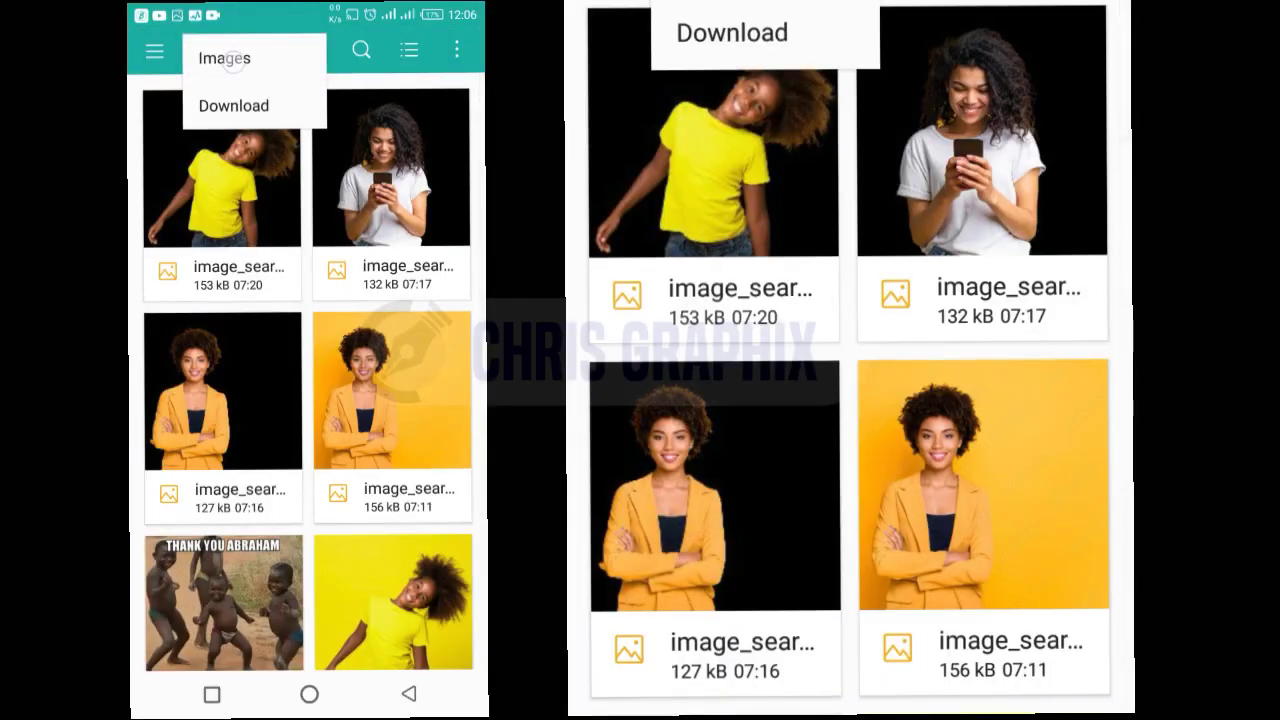
left_click(225, 58)
scroll(370, 535, "down", 5)
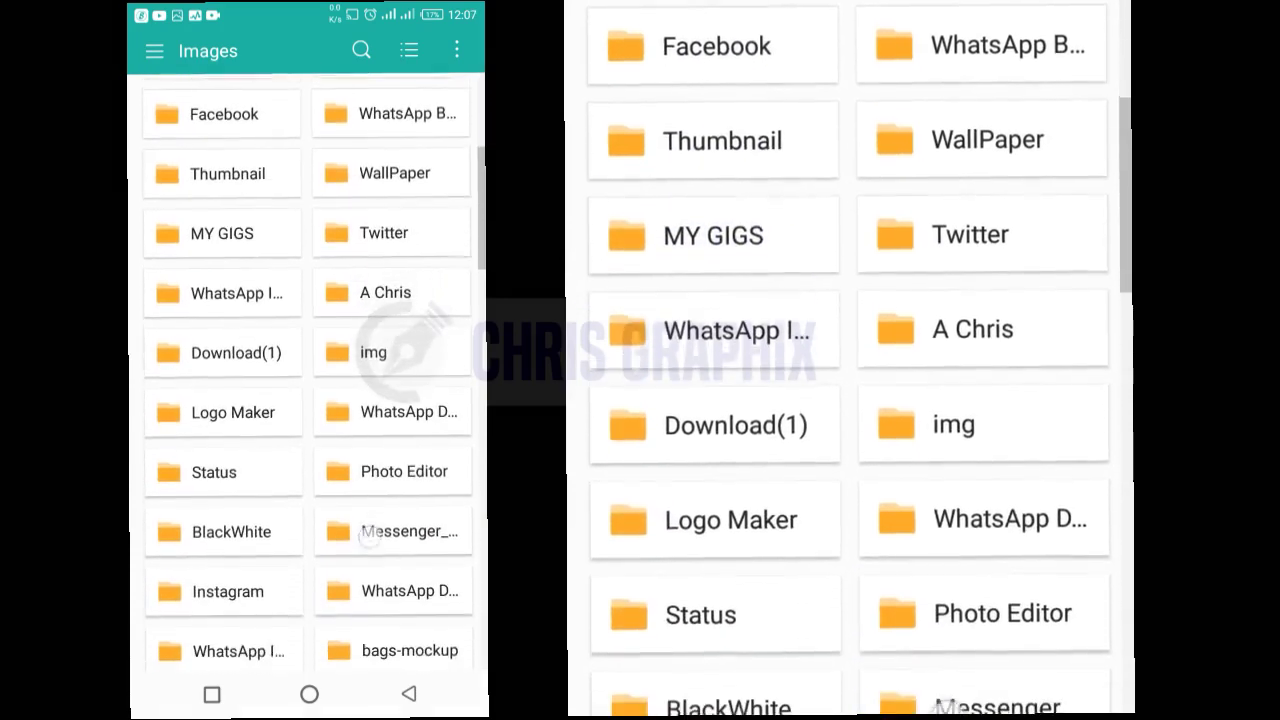
scroll(370, 535, "down", 5)
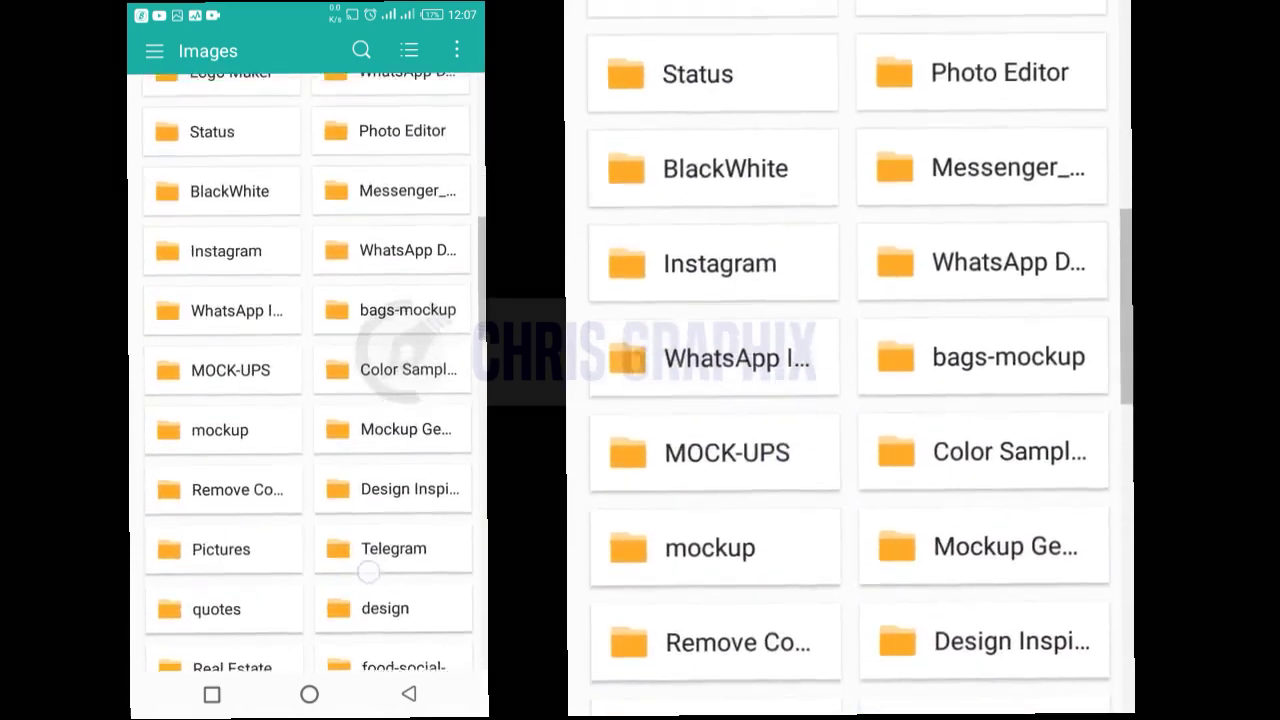
scroll(368, 572, "up", 5)
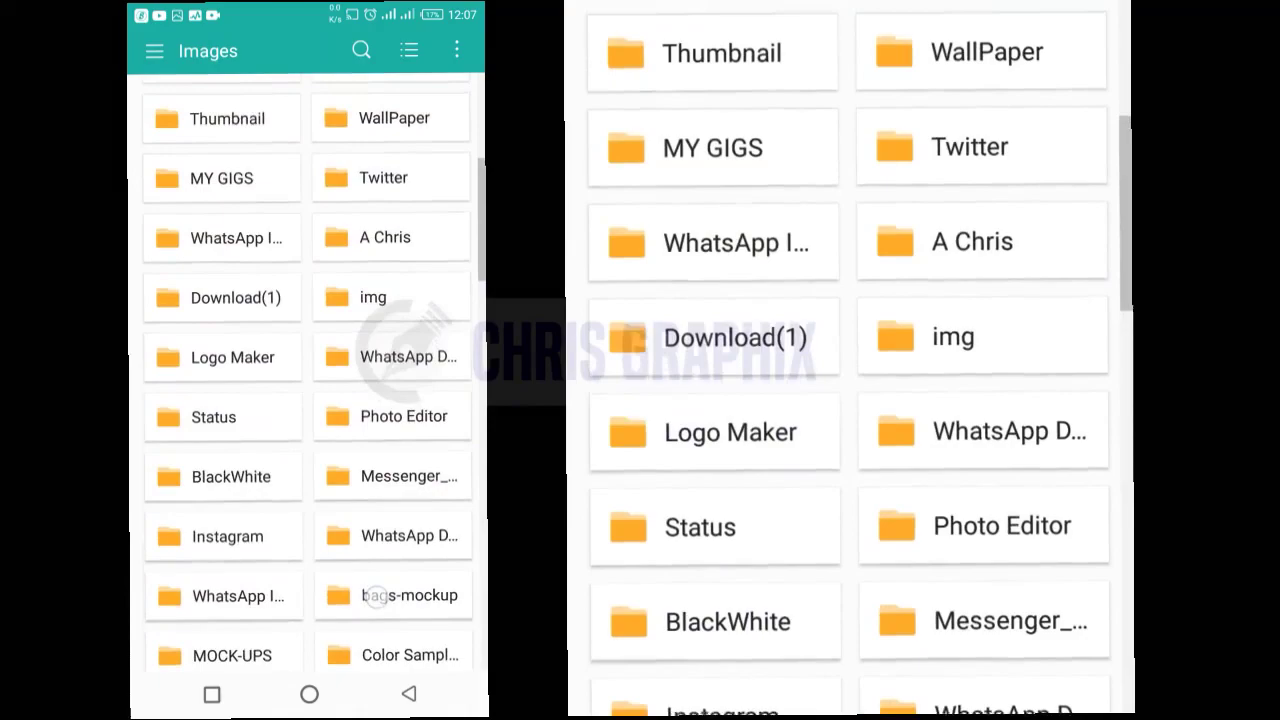
left_click(235, 297)
scroll(368, 585, "down", 5)
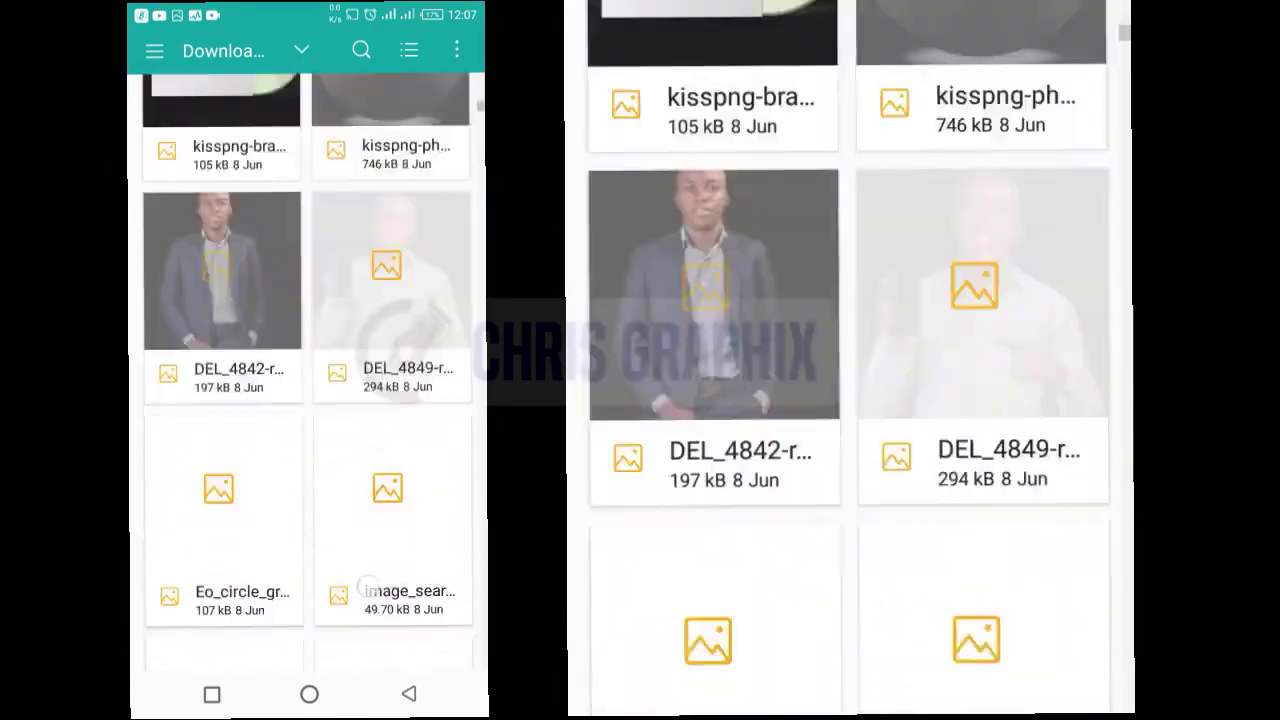
scroll(368, 585, "down", 5)
scroll(368, 585, "down", 5)
scroll(368, 585, "down", 5)
scroll(368, 550, "down", 3)
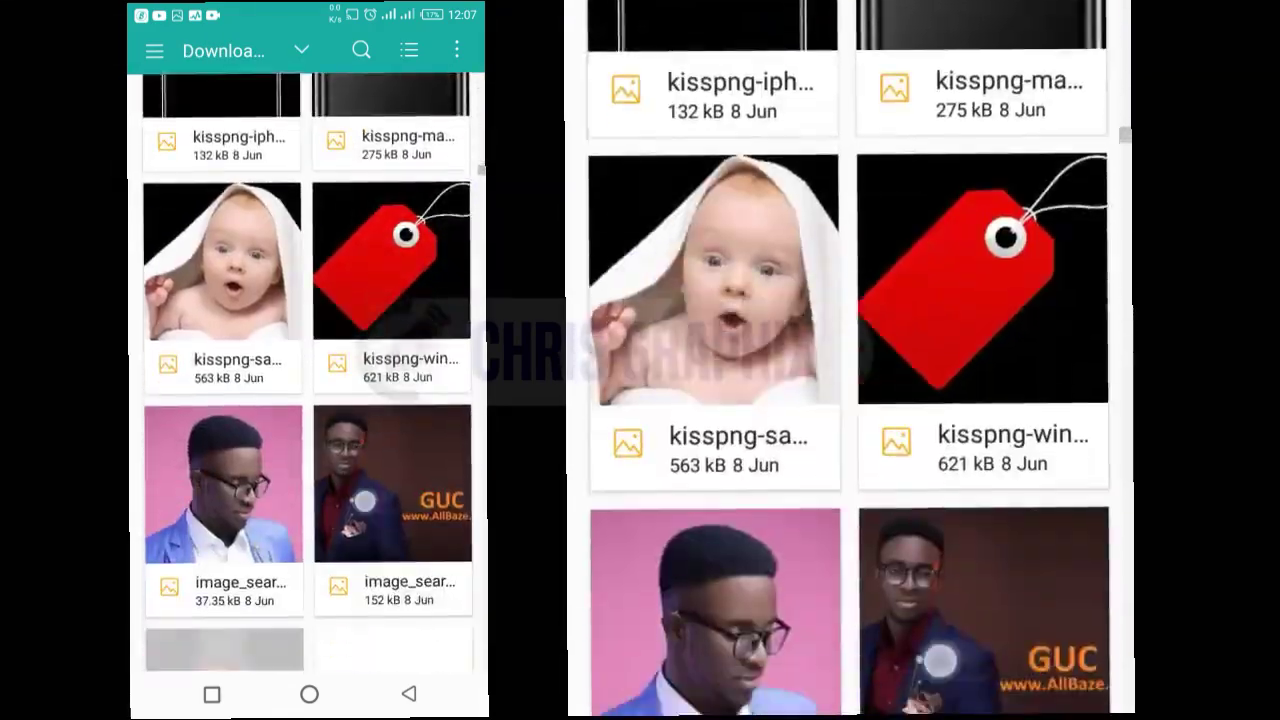
scroll(368, 550, "down", 5)
scroll(368, 550, "down", 5)
scroll(368, 550, "down", 5)
scroll(368, 550, "down", 5)
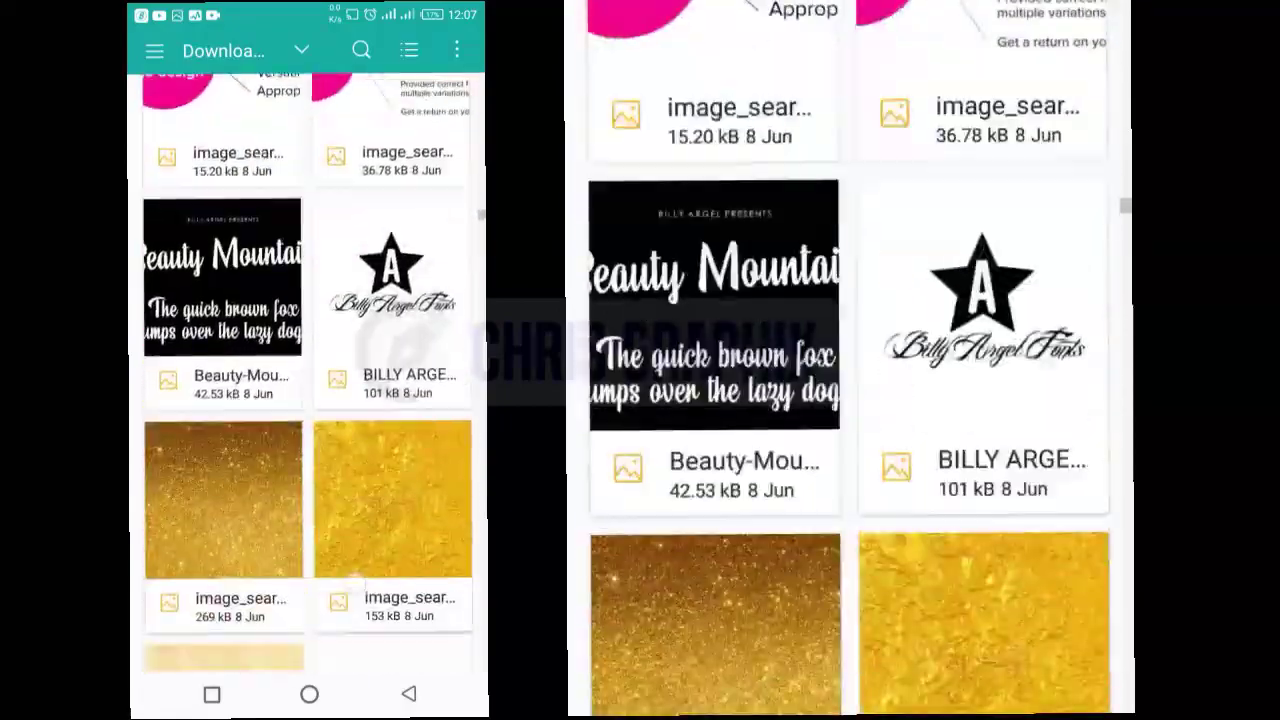
scroll(368, 550, "down", 5)
scroll(368, 550, "down", 5)
scroll(368, 550, "down", 5)
scroll(368, 550, "down", 5)
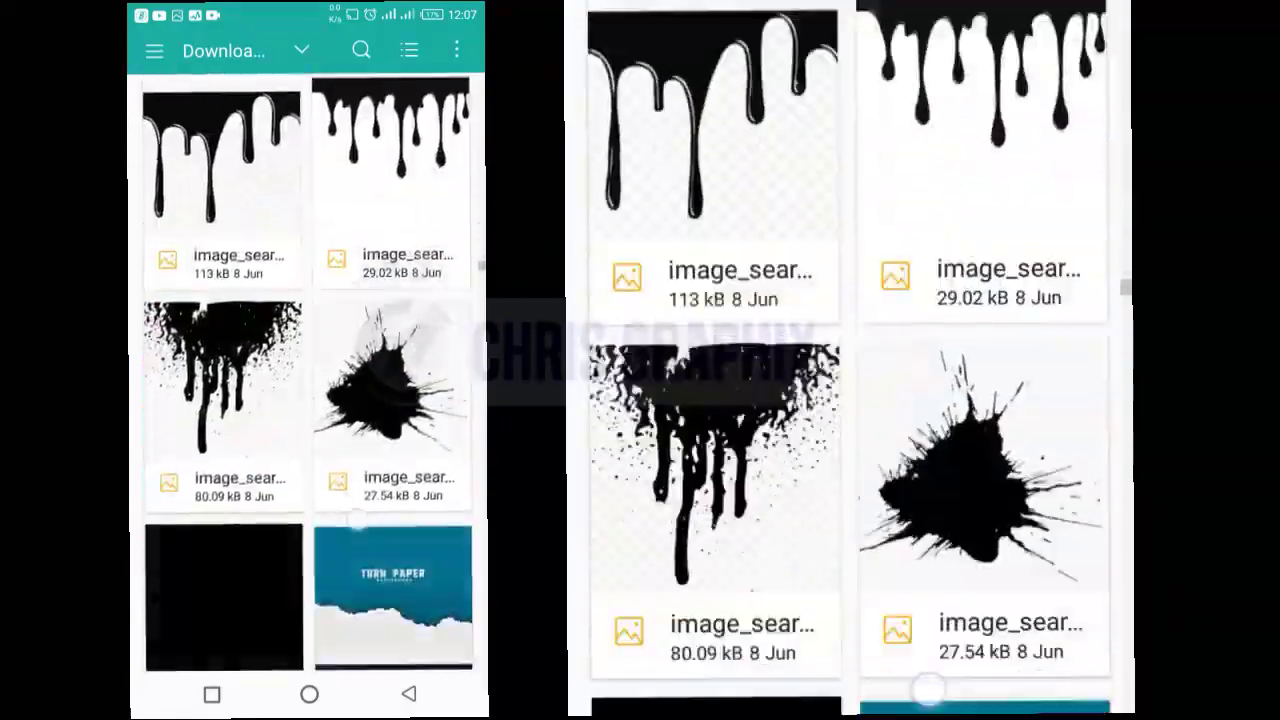
scroll(308, 450, "down", 4)
scroll(308, 450, "down", 4)
scroll(308, 450, "down", 4)
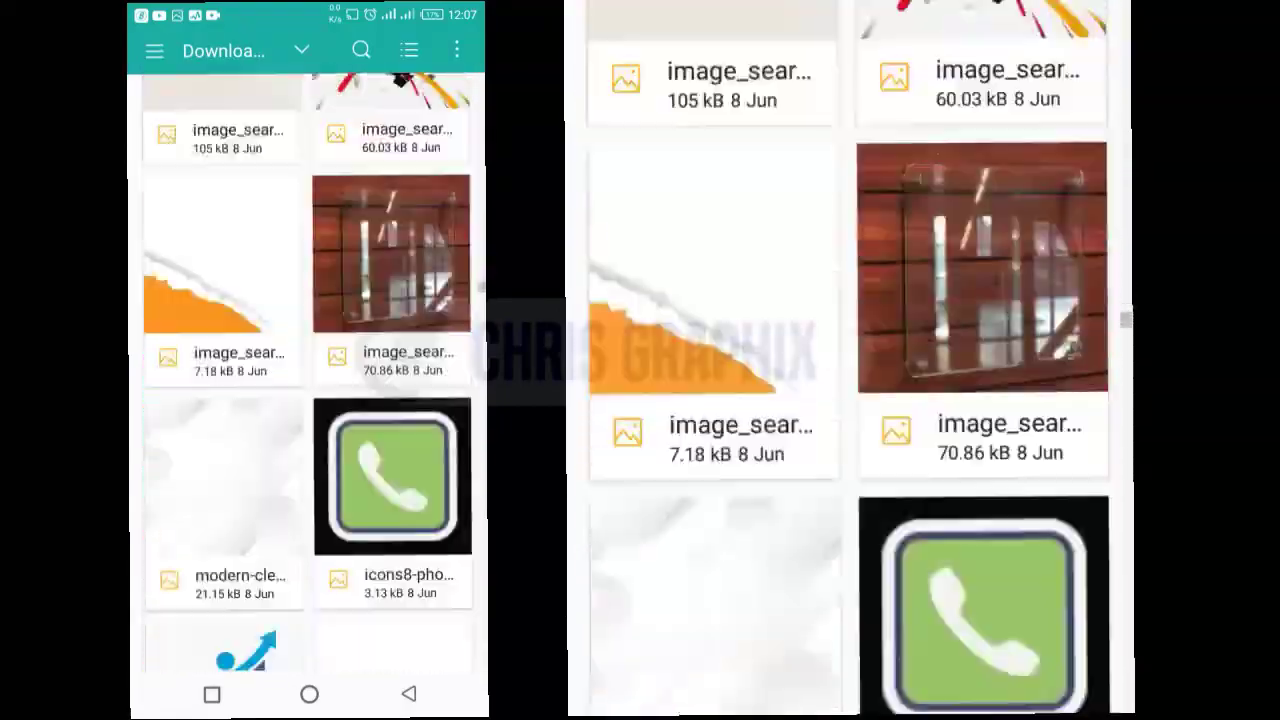
scroll(308, 450, "down", 5)
scroll(308, 450, "down", 5)
scroll(308, 450, "down", 5)
scroll(308, 450, "down", 3)
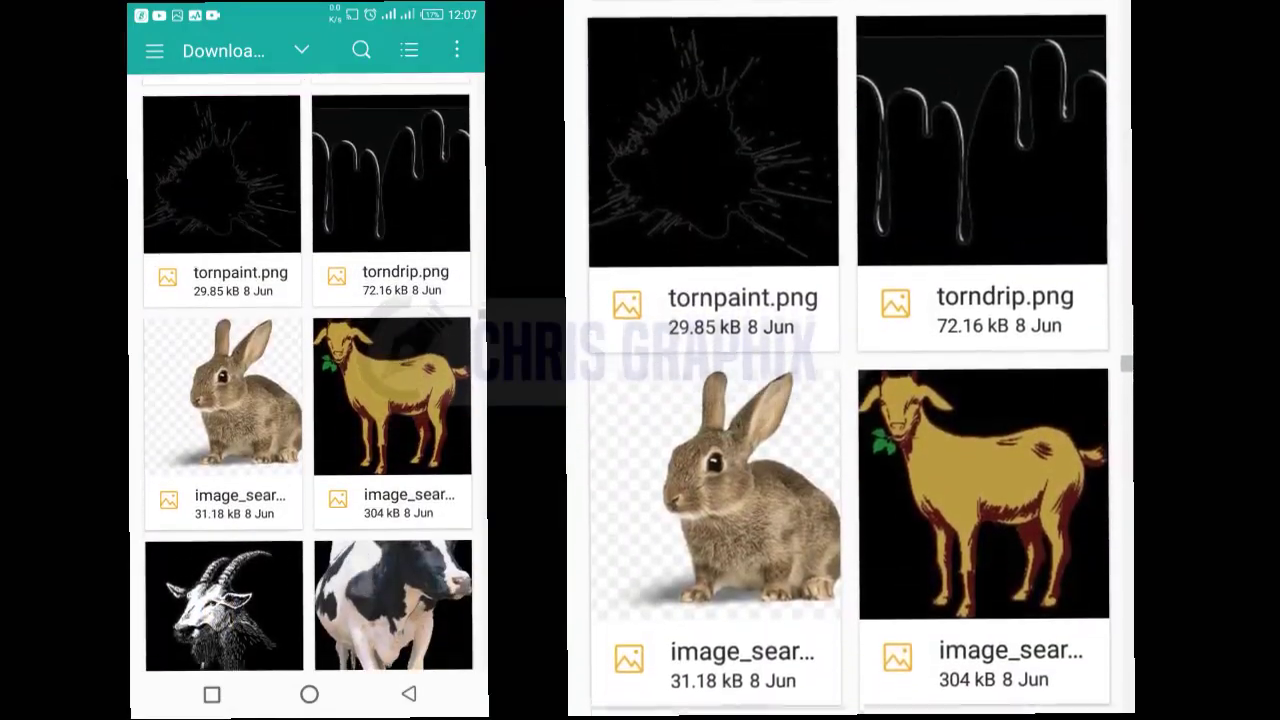
Step: Import torndrip.png, trimming both of its sides
left_click(390, 173)
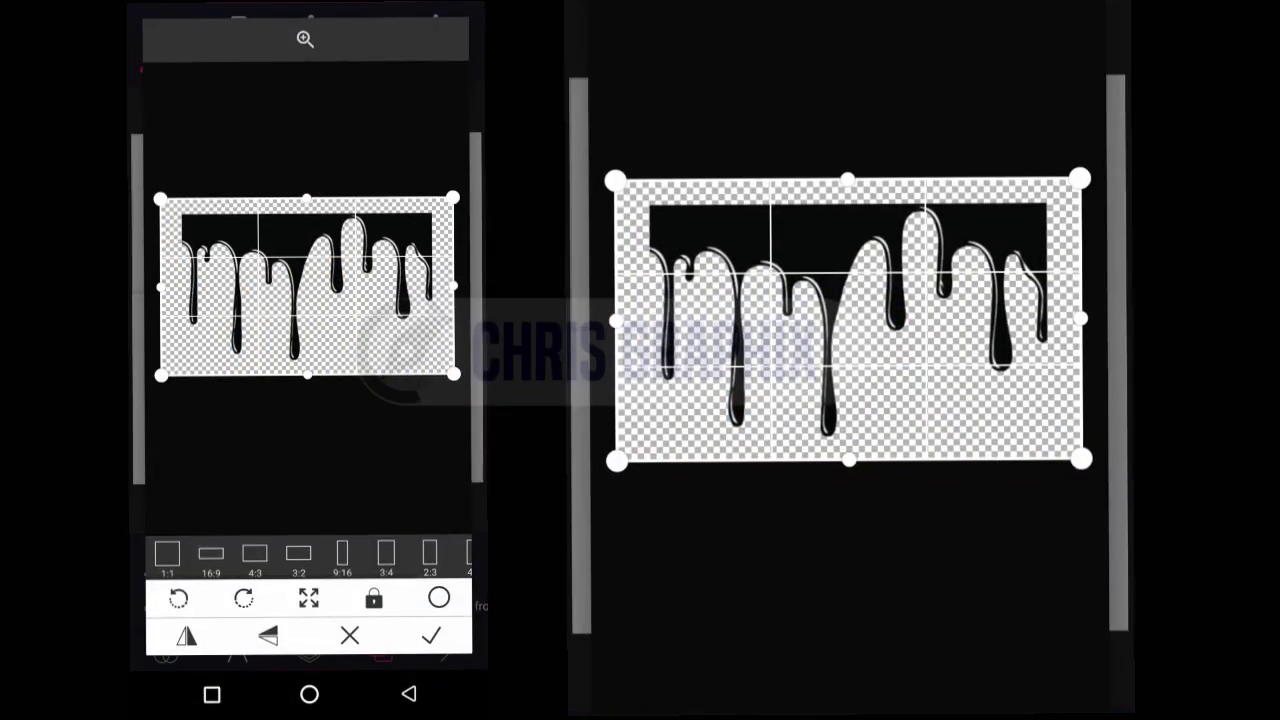
left_click_drag(160, 290, 176, 290)
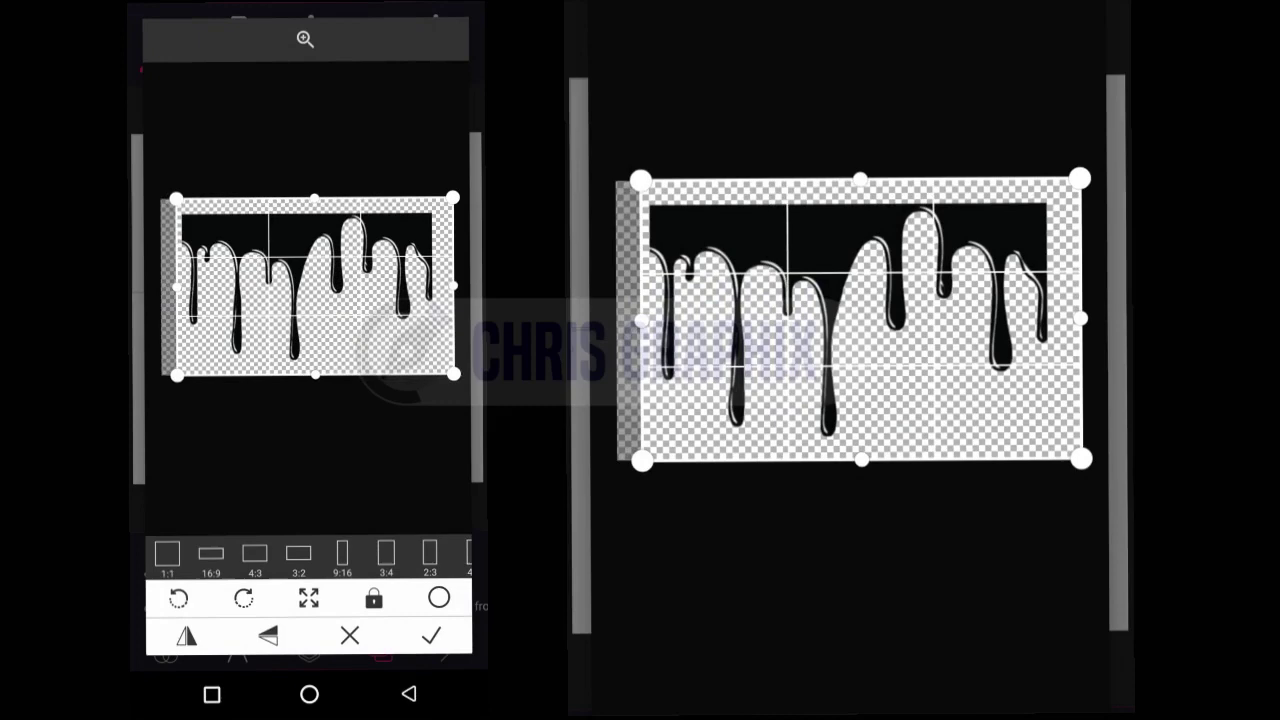
left_click_drag(455, 290, 440, 290)
left_click(430, 636)
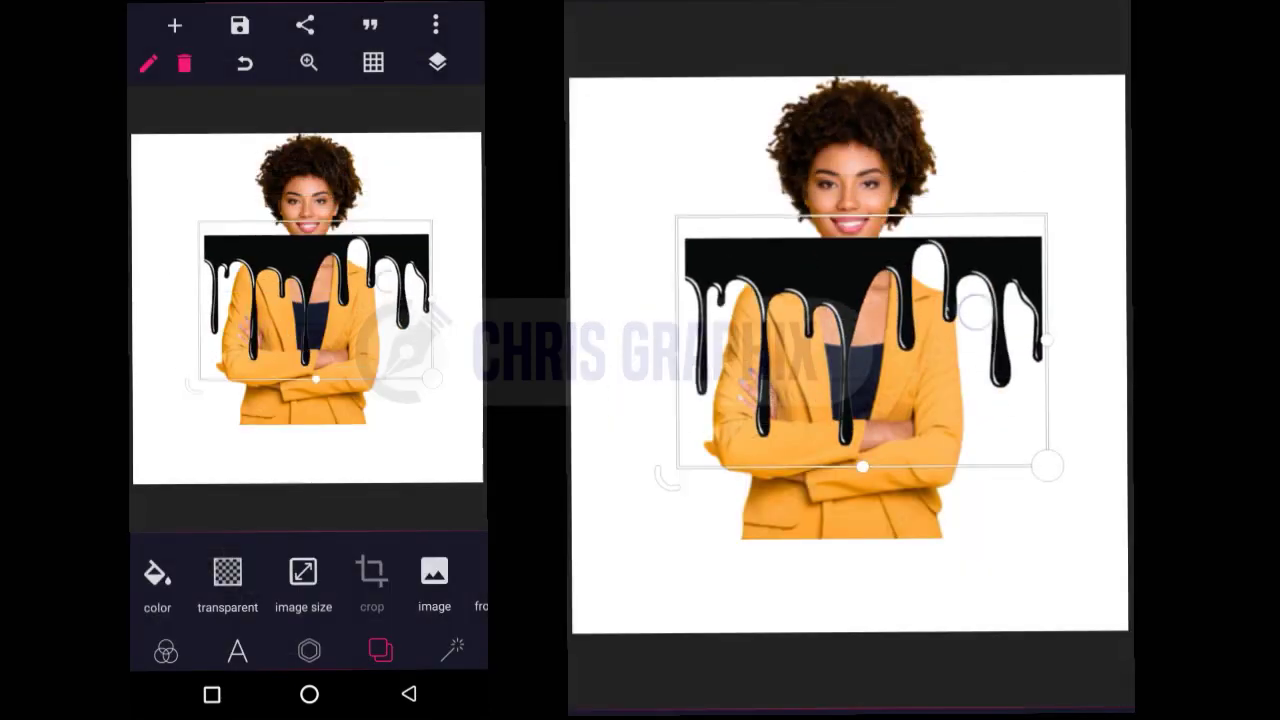
Step: Flip the drip upside down, shrink it onto the torso, and raise the woman photo
left_click_drag(1045, 467, 1030, 228)
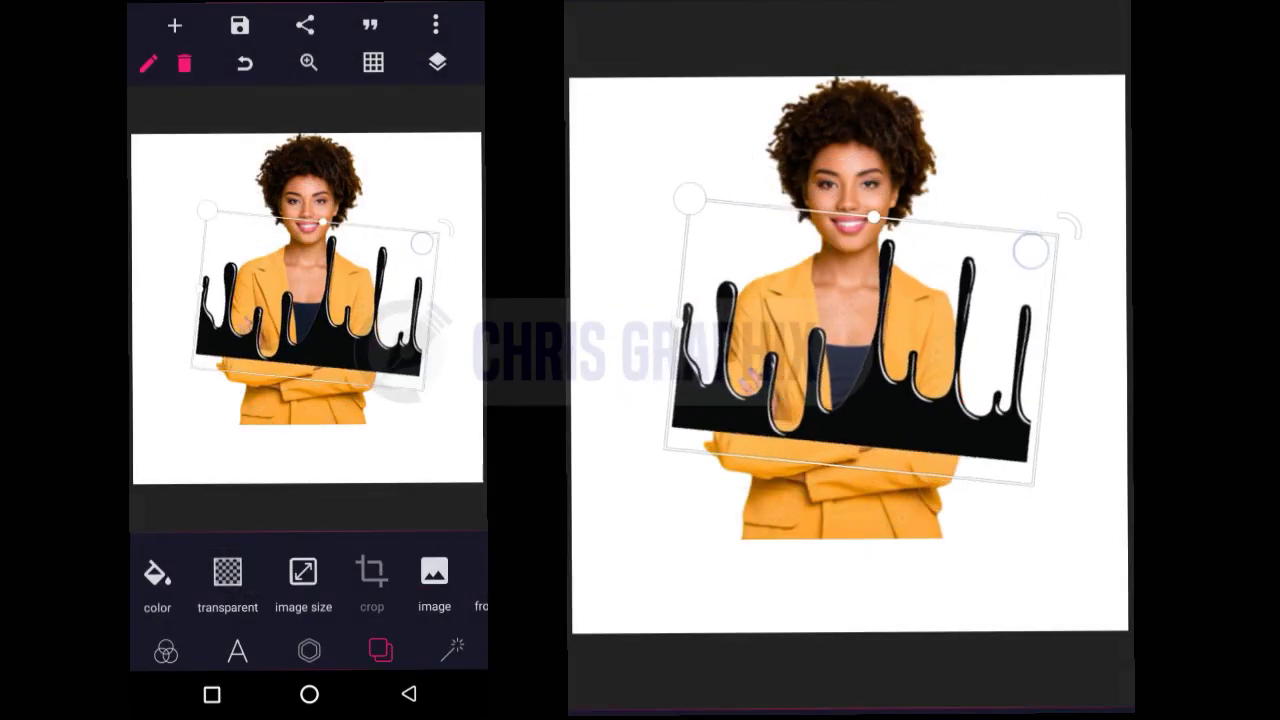
left_click_drag(676, 218, 720, 376)
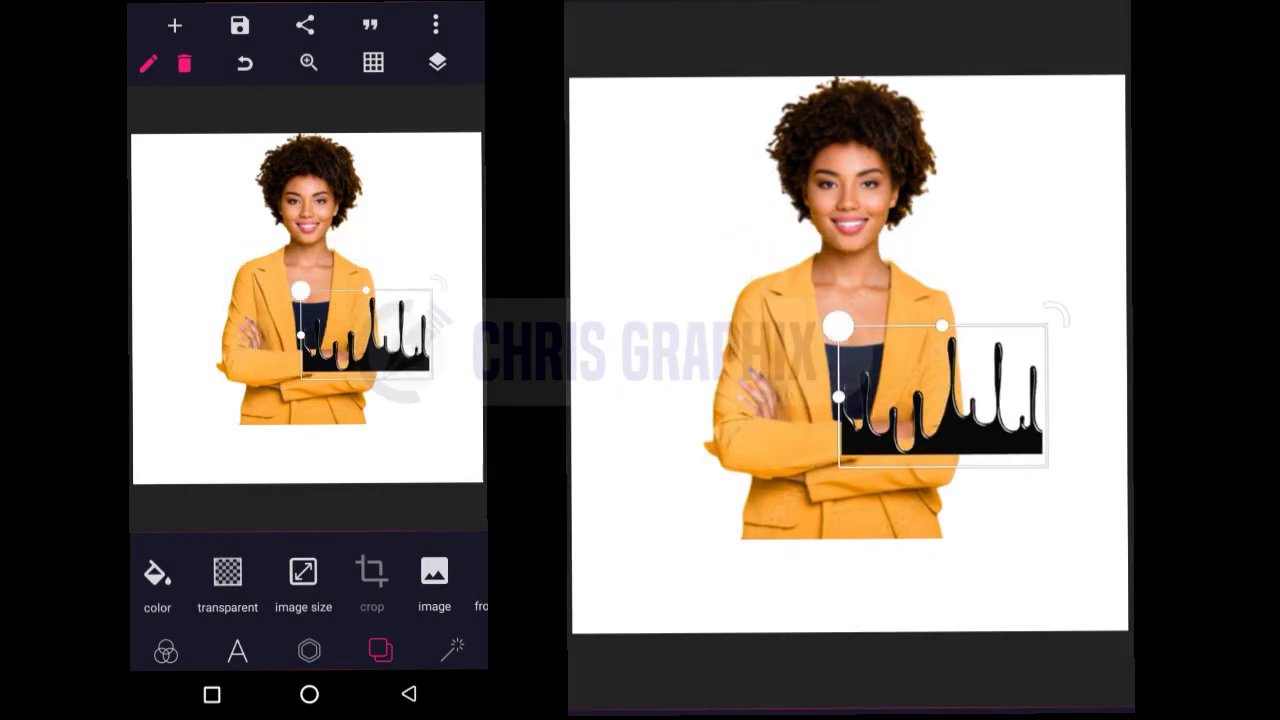
left_click_drag(857, 245, 845, 185)
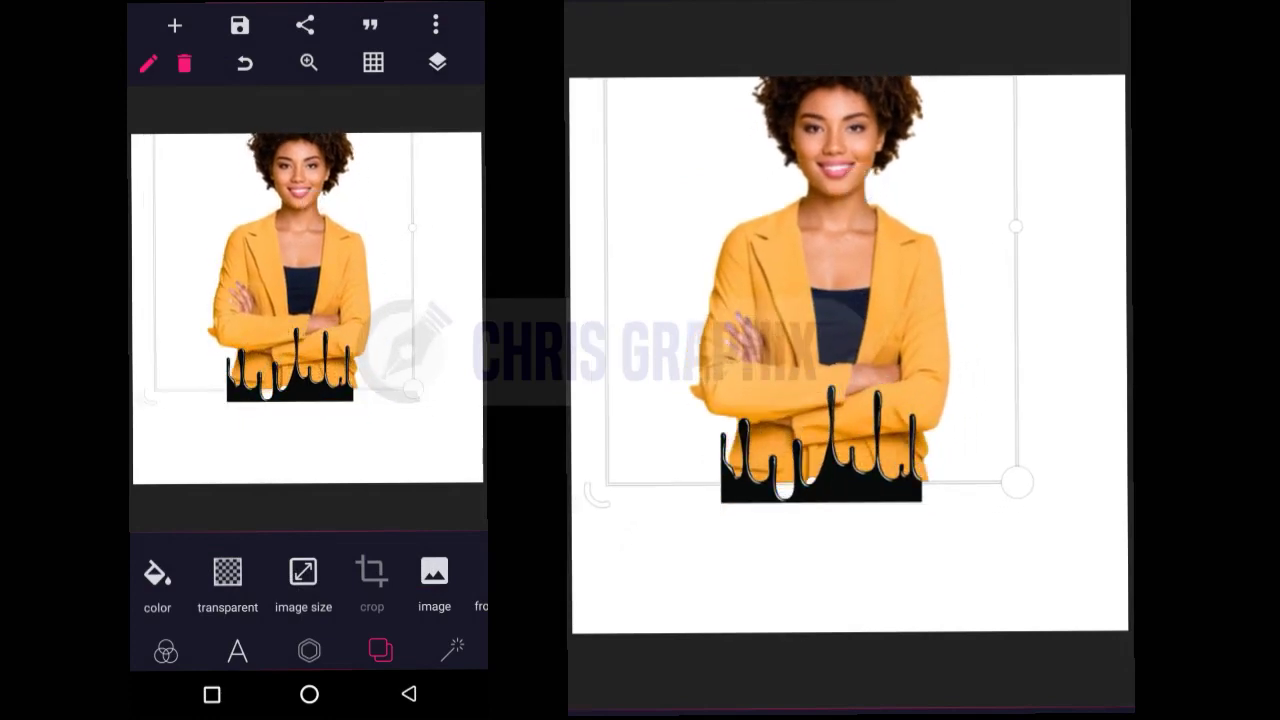
Step: Move the woman photo up, then hide its layer
left_click(820, 450)
left_click_drag(300, 260, 300, 200)
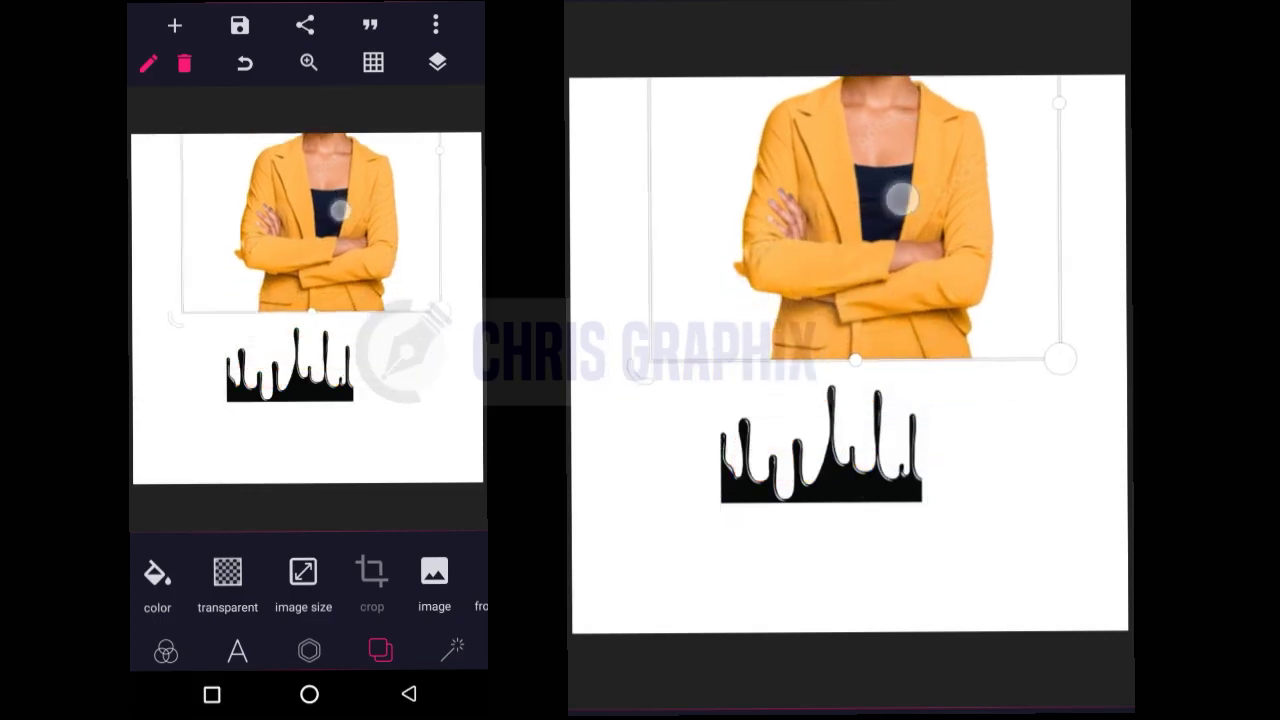
left_click(437, 63)
left_click(268, 219)
left_click(437, 63)
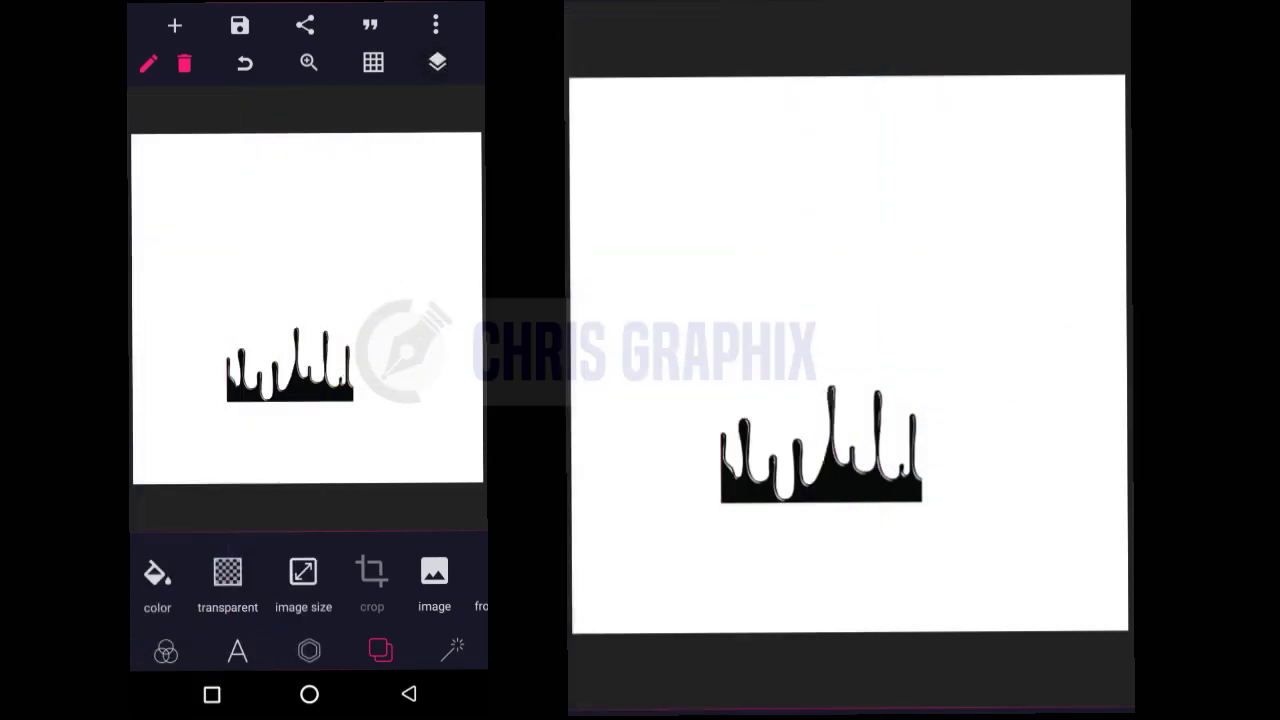
Step: Enlarge the drip, rotate it 180°, and level it near the canvas top
left_click_drag(290, 375, 300, 245)
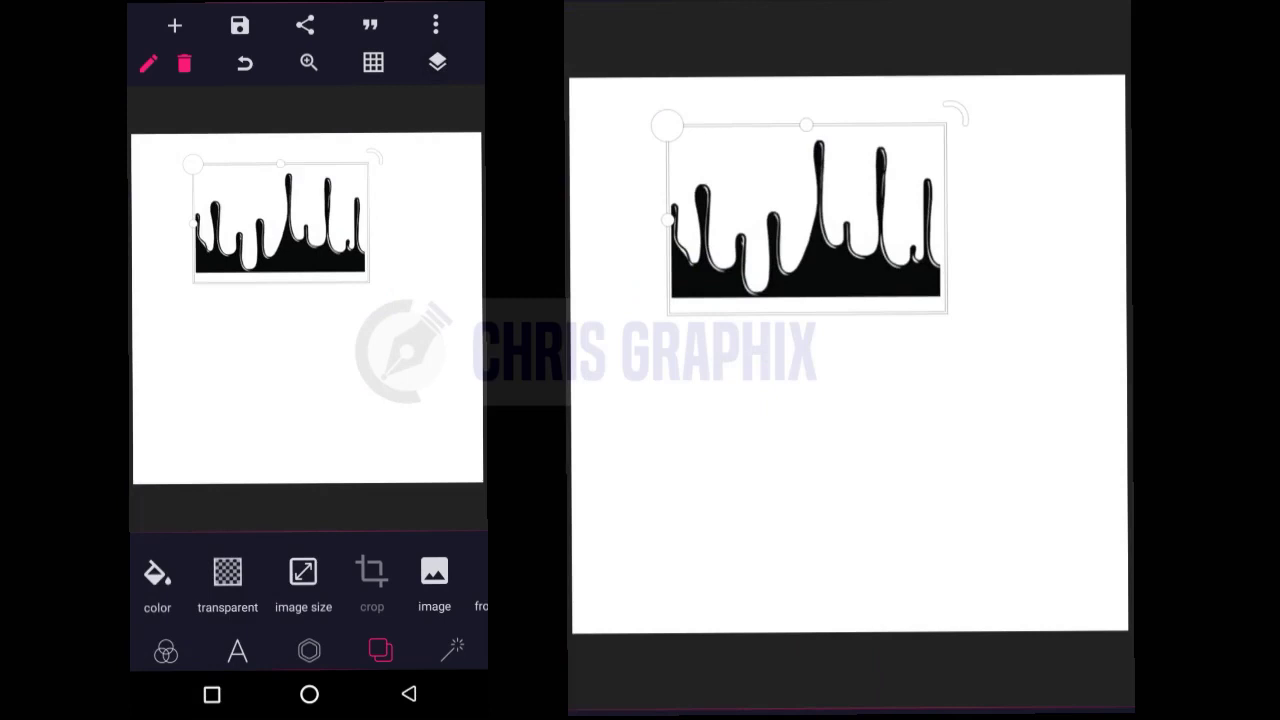
left_click_drag(955, 160, 672, 318)
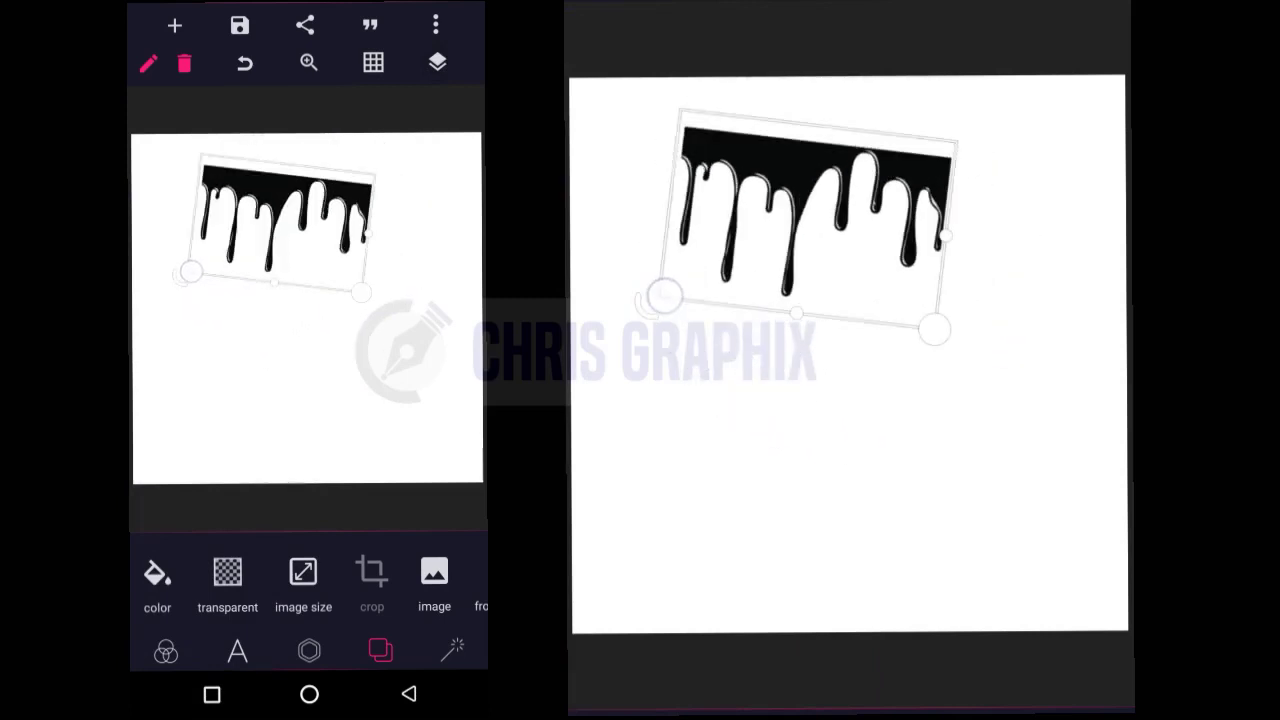
mouse_move(800, 190)
left_mouse_down()
mouse_move(860, 215)
mouse_move(842, 197)
left_mouse_up()
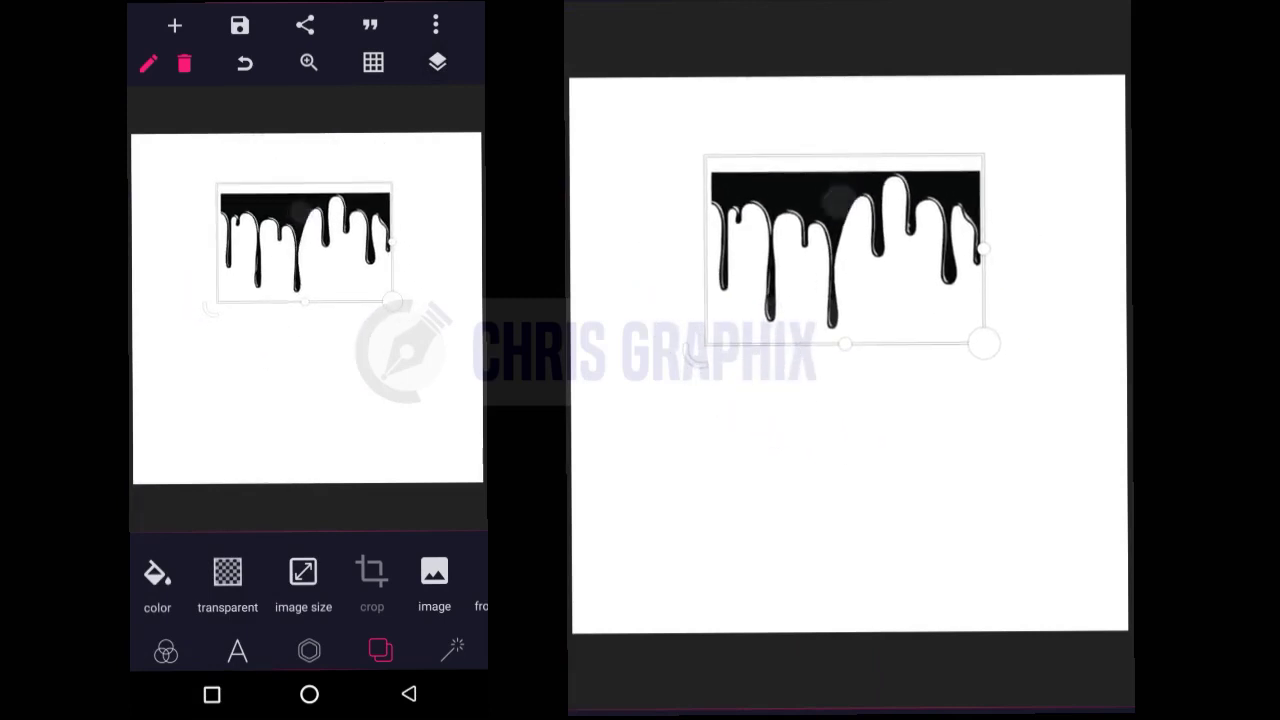
Step: Recolour the drip graphic solid black
left_click(308, 651)
scroll(300, 580, "right", 4)
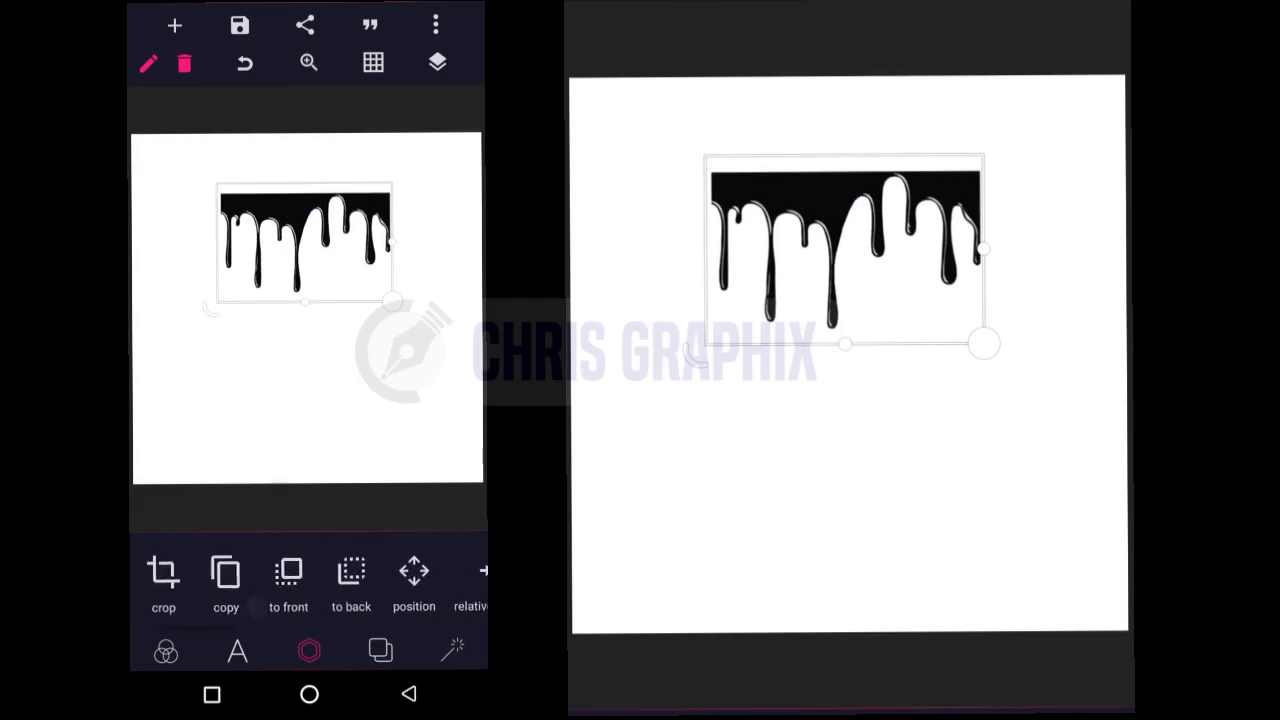
scroll(300, 580, "right", 3)
left_click(437, 580)
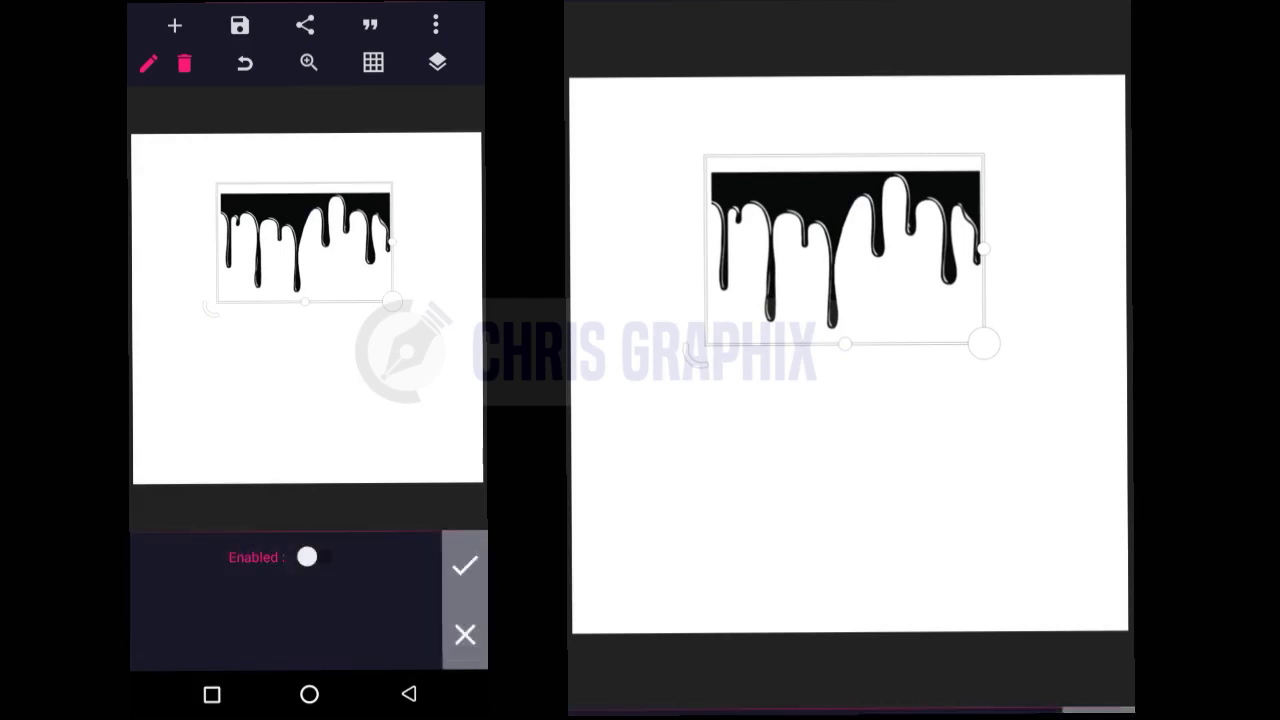
left_click(318, 557)
left_click(356, 626)
left_click(290, 640)
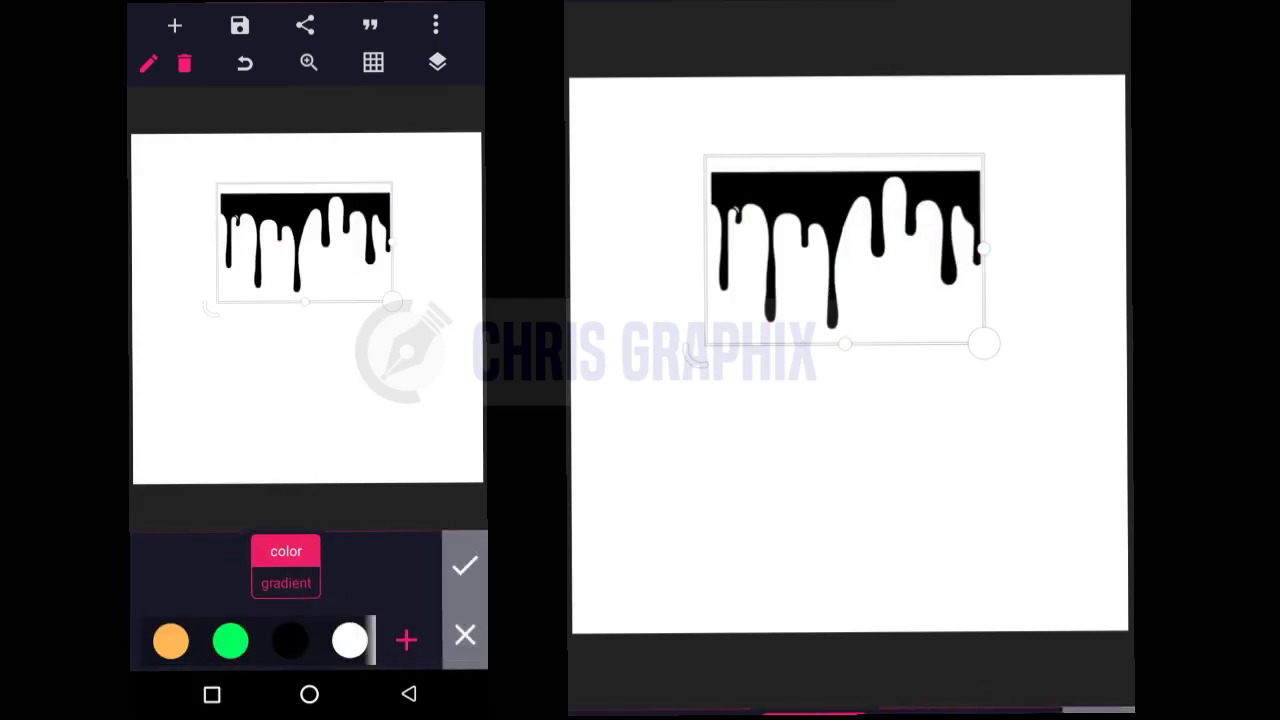
left_click(463, 567)
Step: Enlarge the drip slightly near the top, then add a rectangle shape
left_click(305, 245)
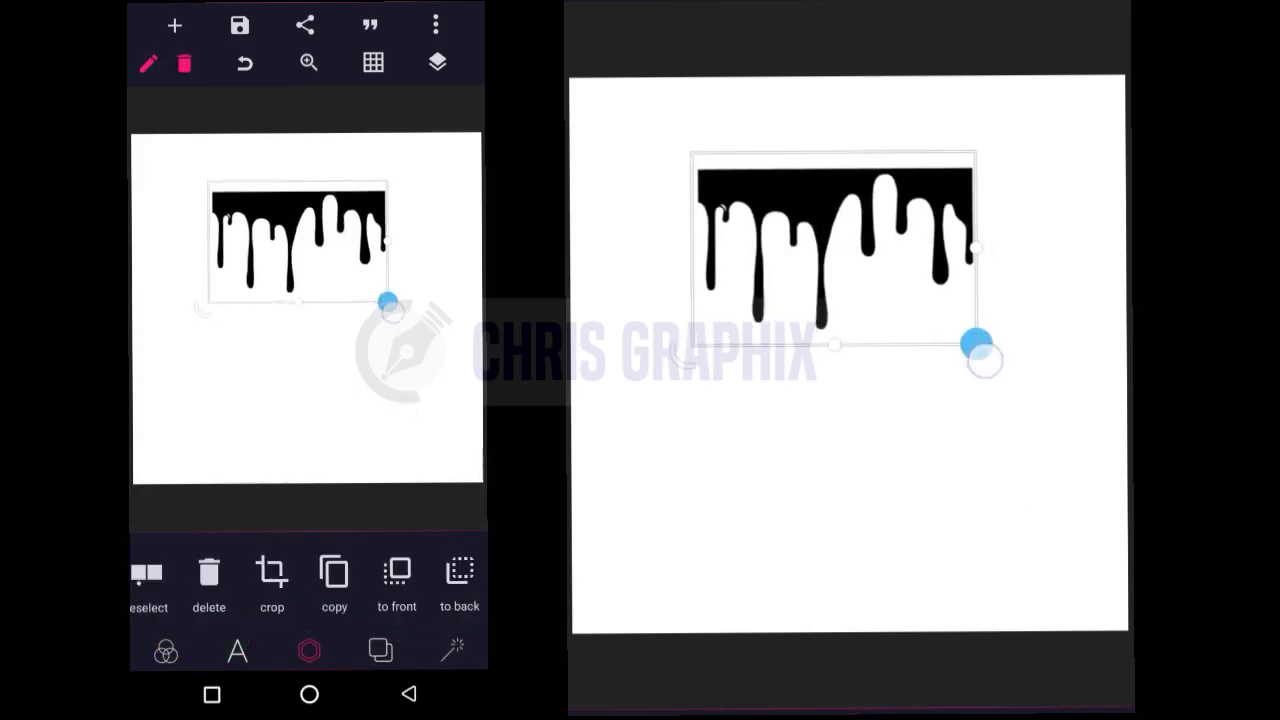
left_click_drag(393, 300, 412, 318)
mouse_move(310, 255)
left_mouse_down()
mouse_move(298, 260)
mouse_move(308, 268)
left_mouse_up()
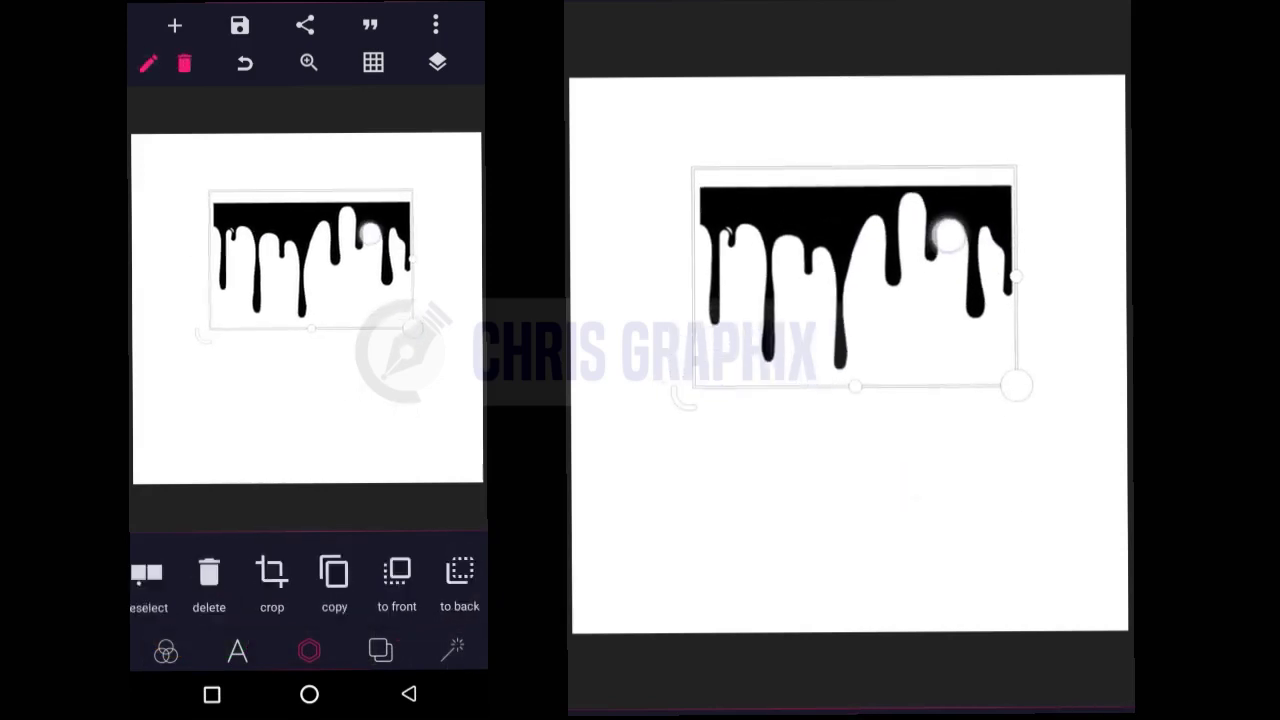
left_click(300, 420)
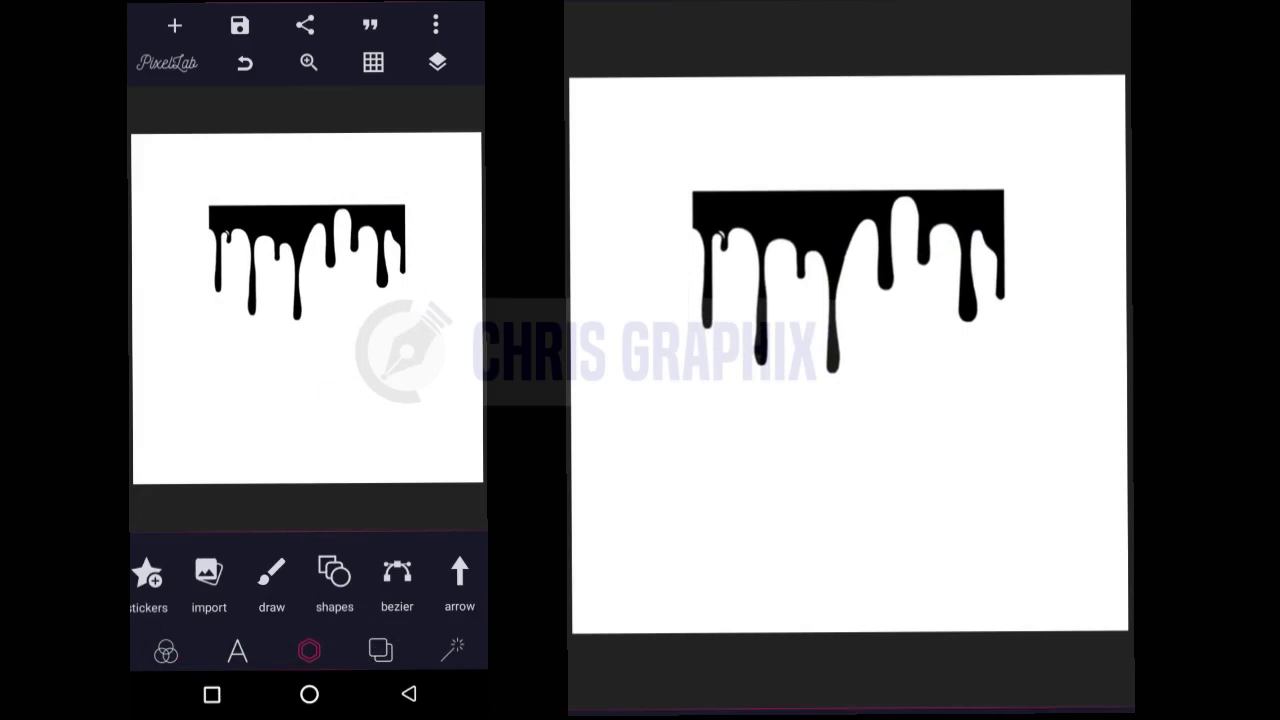
left_click(174, 25)
left_click(186, 169)
Step: Stretch and align the rectangle beneath the drip bar
left_click_drag(709, 355, 635, 355)
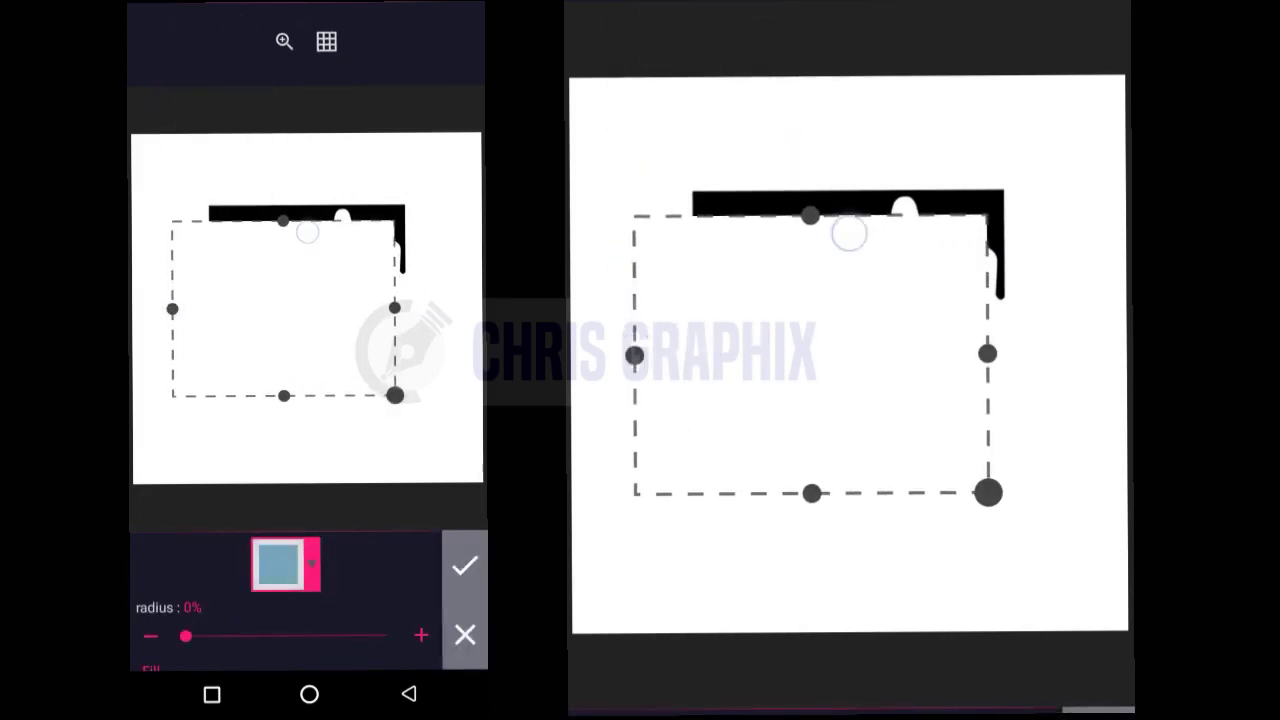
left_click_drag(308, 290, 308, 268)
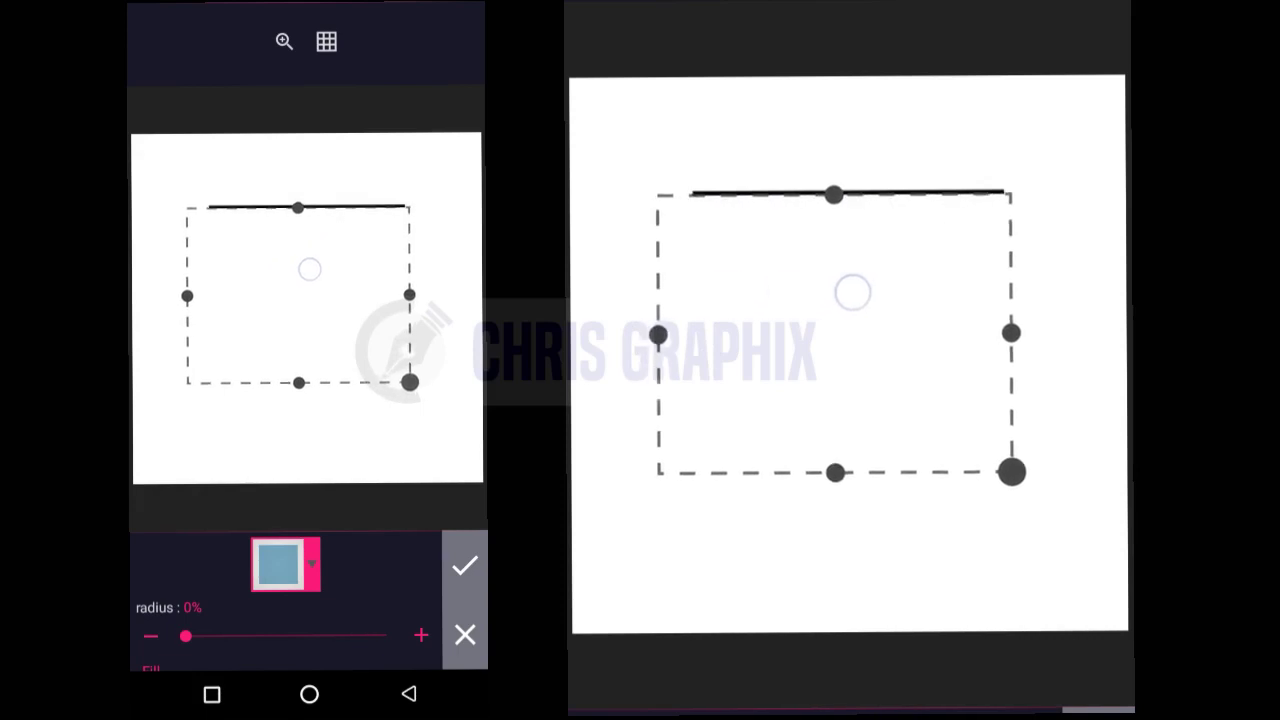
left_click_drag(853, 293, 862, 289)
left_click_drag(1020, 343, 1038, 340)
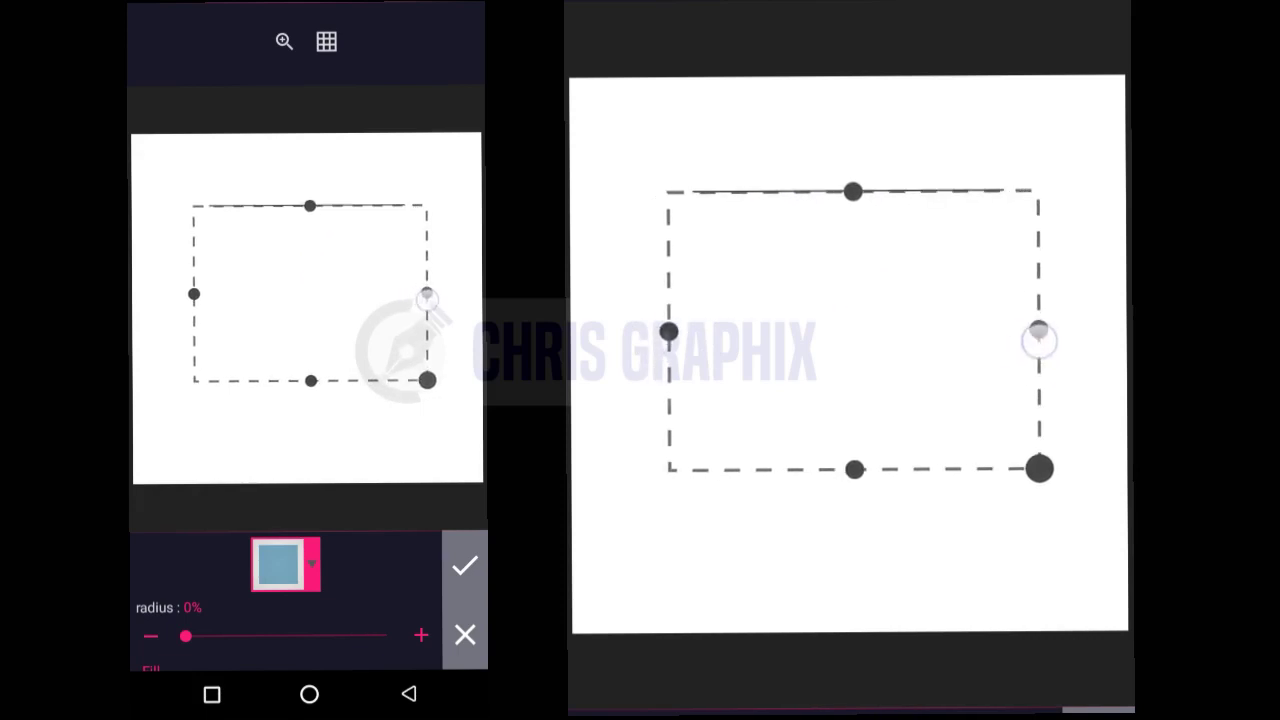
left_click(464, 566)
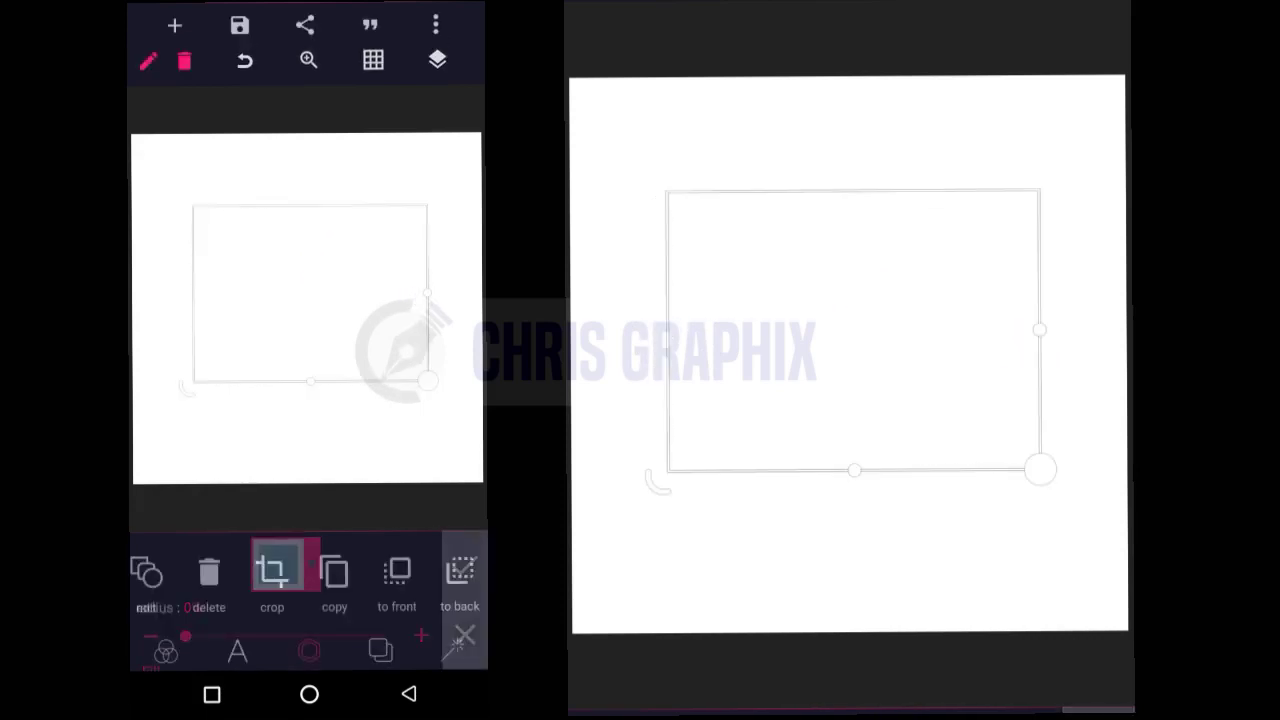
left_click(437, 63)
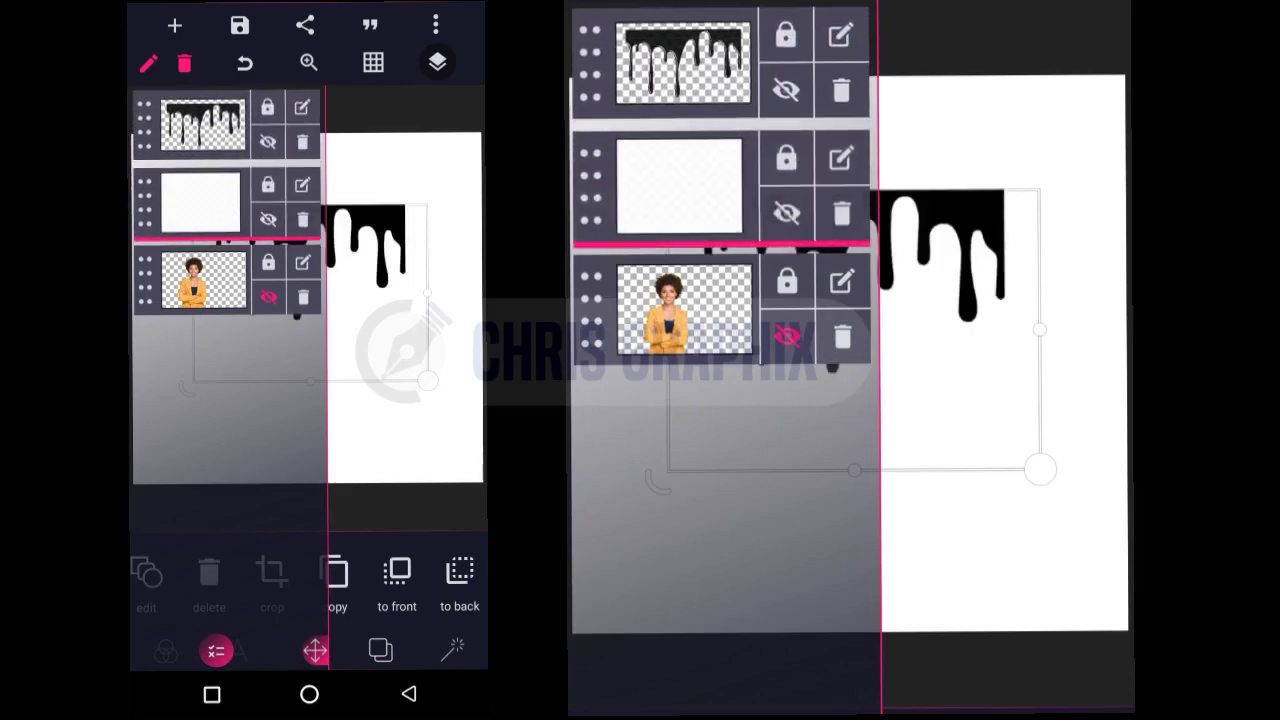
left_click(723, 320)
left_click_drag(1036, 325, 1008, 330)
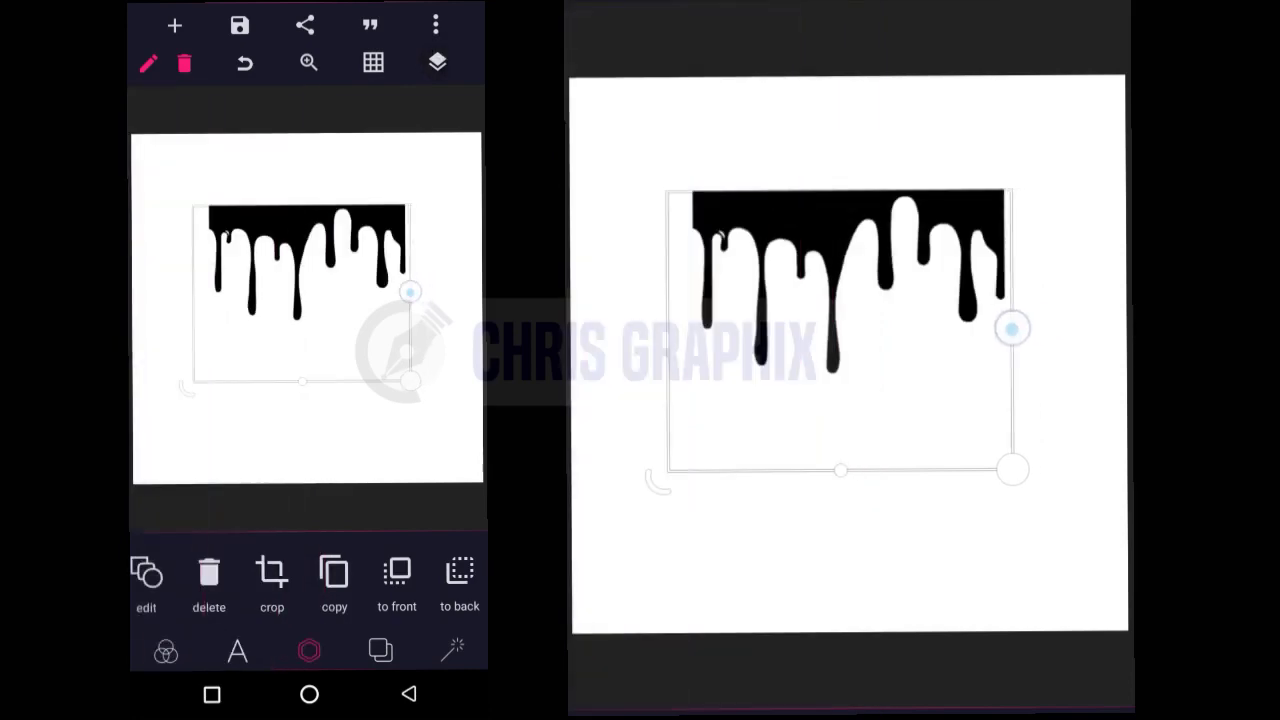
left_click_drag(840, 470, 855, 473)
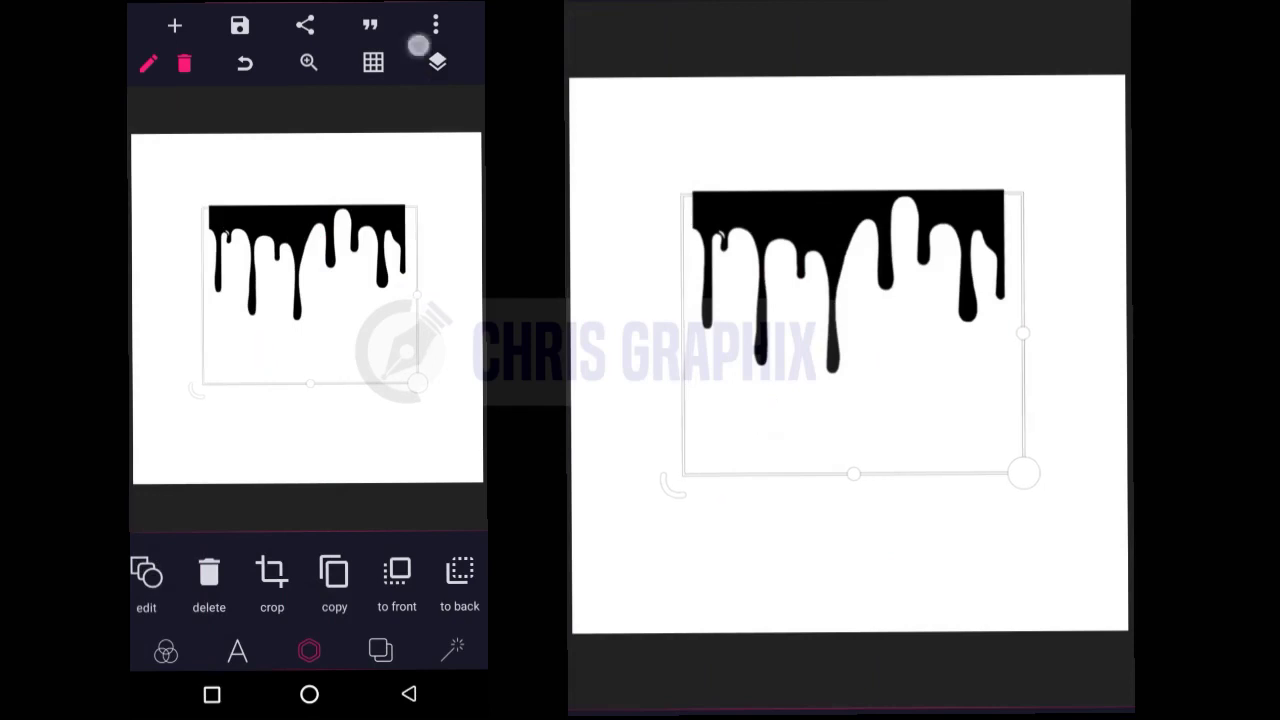
Step: Merge the drip and rectangle layers into one
left_click(437, 63)
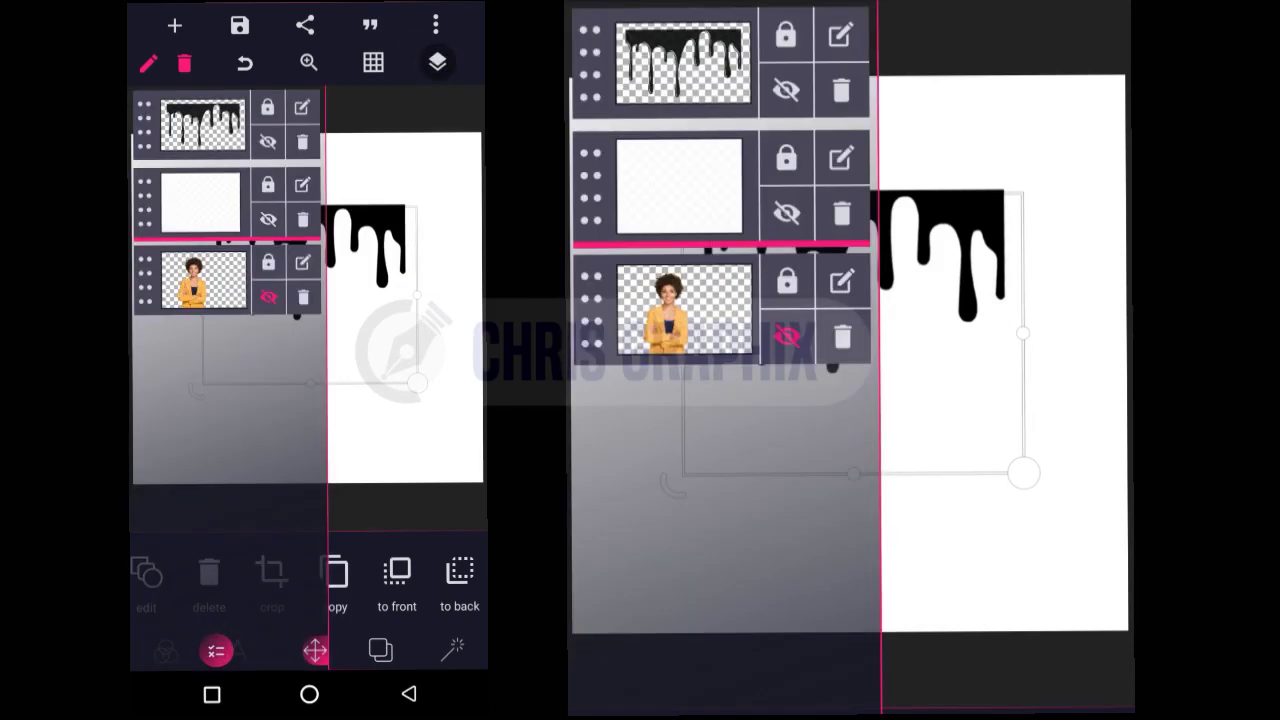
left_click(216, 651)
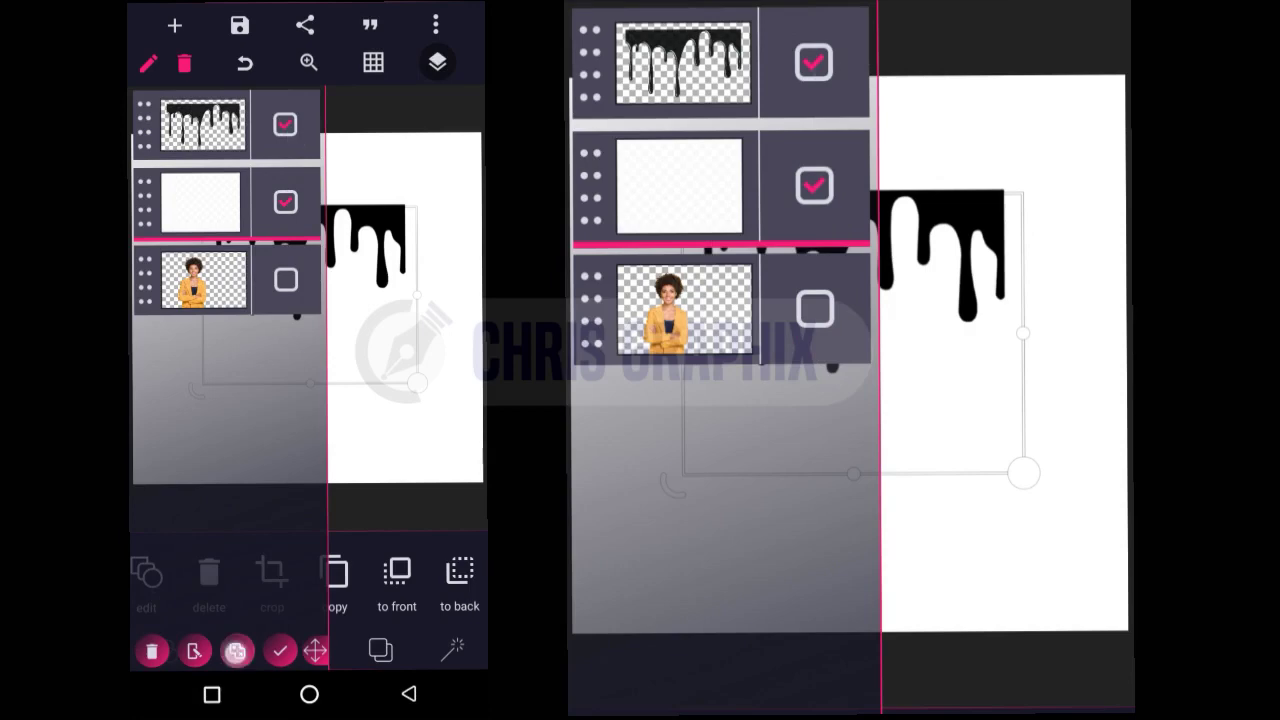
left_click(237, 651)
left_click(418, 386)
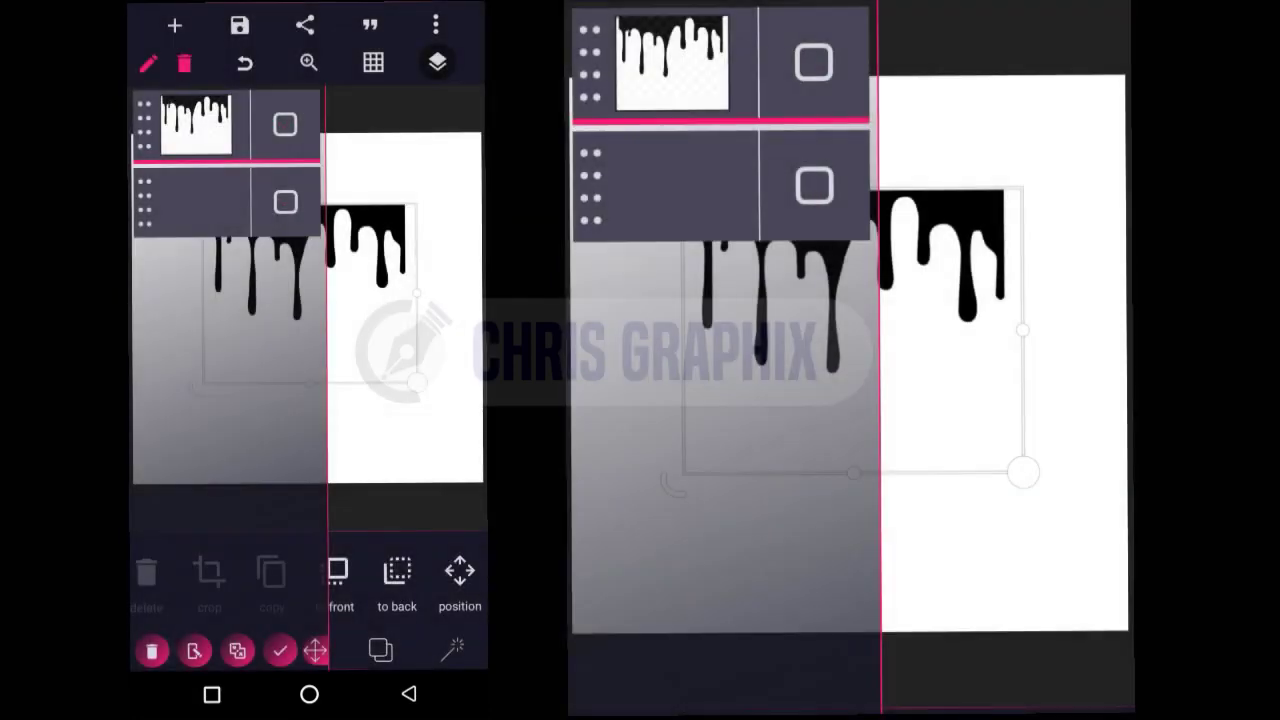
left_click(437, 63)
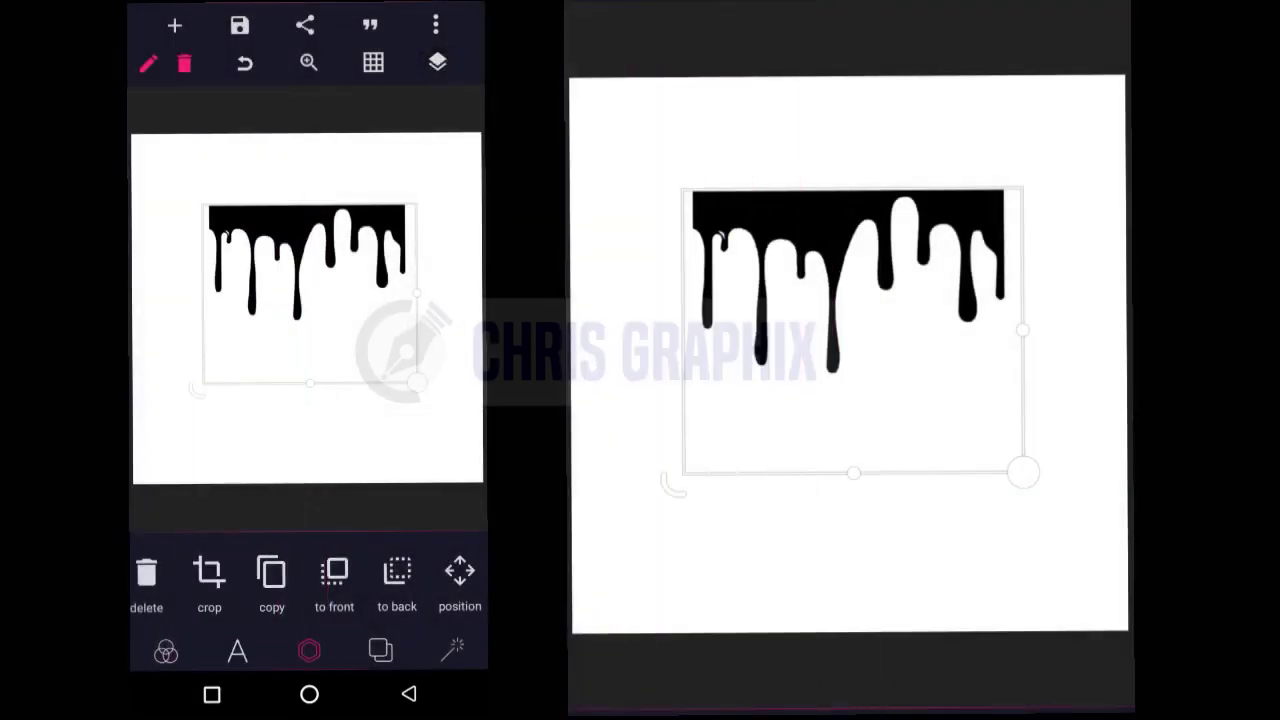
scroll(300, 580, "right", 5)
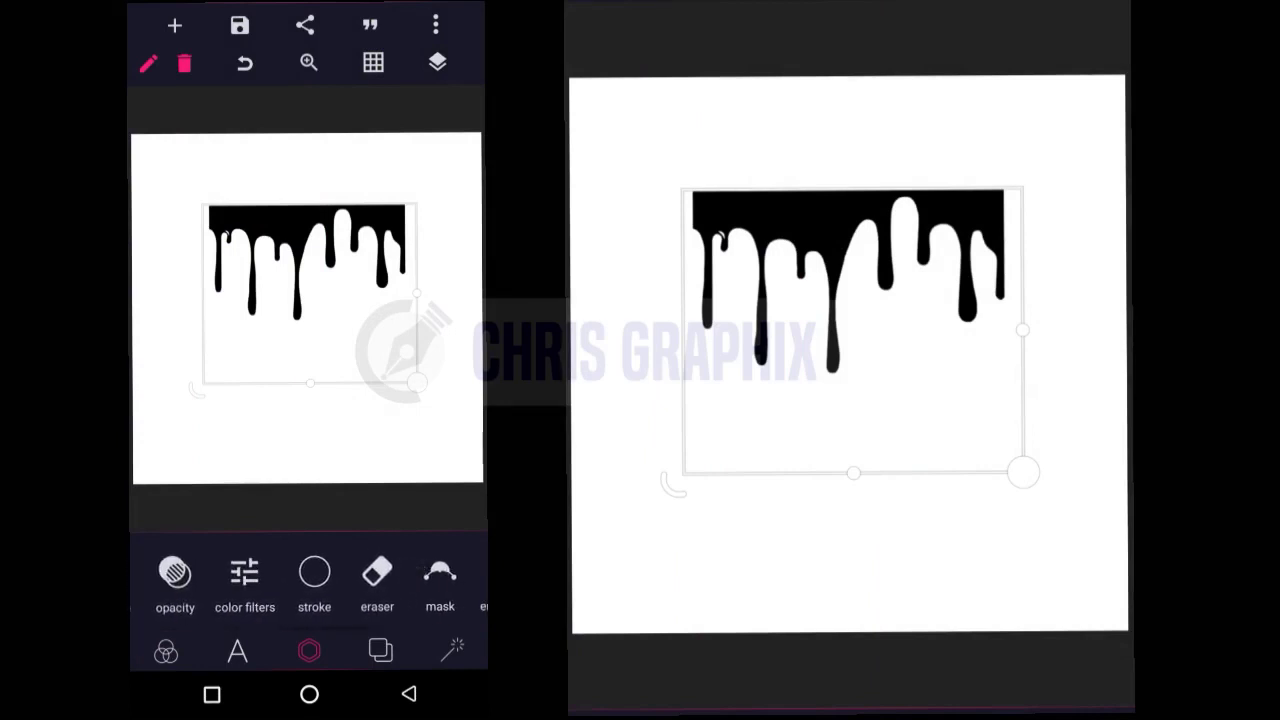
Step: Erase the drip's black with Erase Color at raised tolerance, then move it lower
left_click(338, 571)
left_click(310, 557)
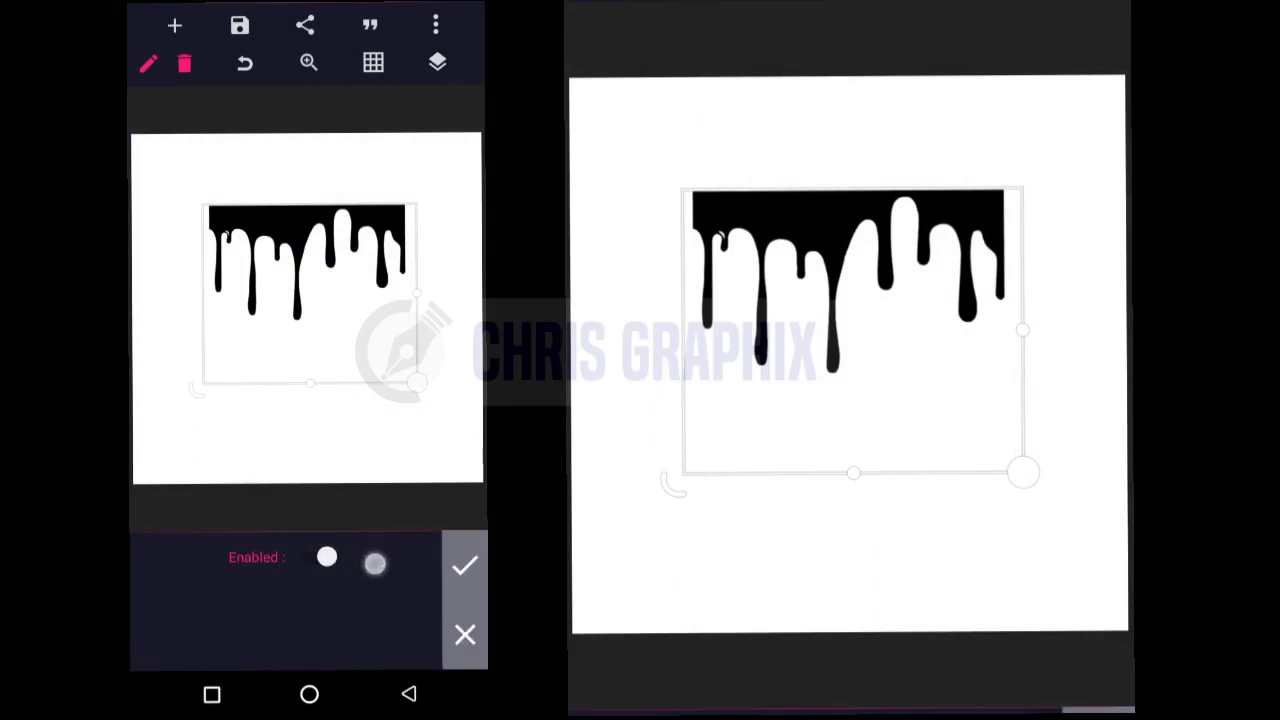
left_click(304, 607)
left_click_drag(310, 290, 294, 215)
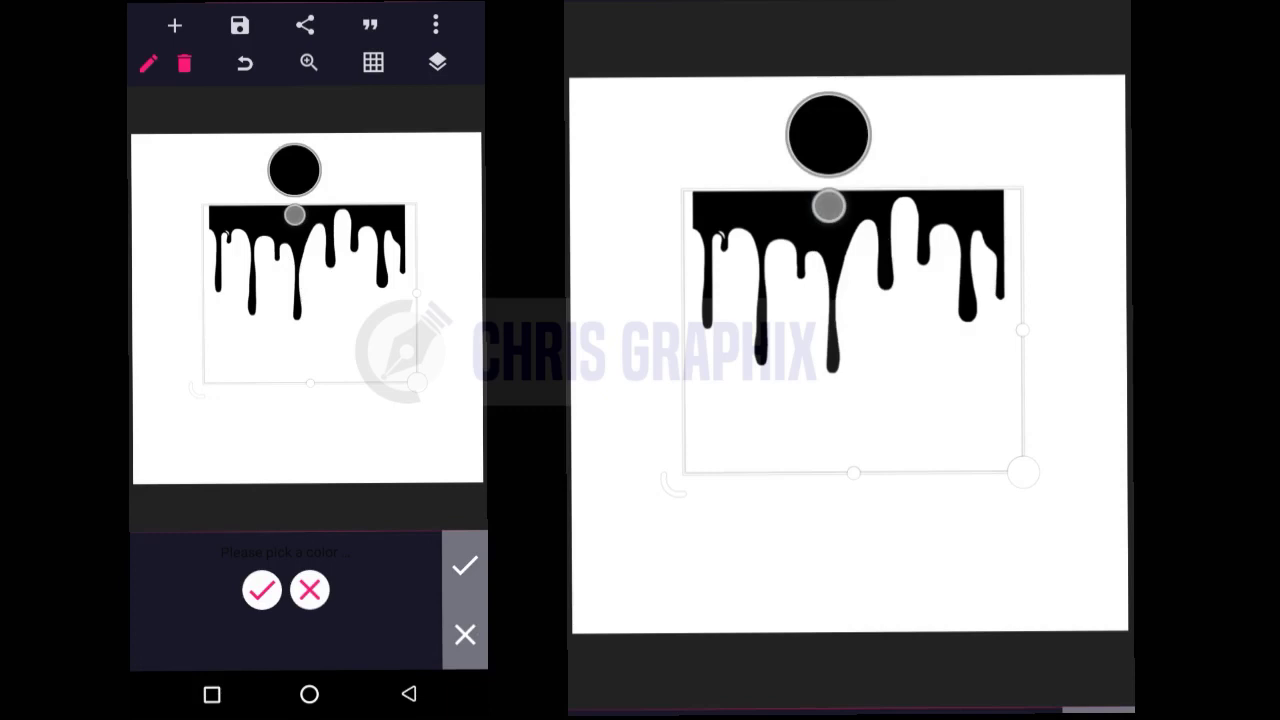
left_click(260, 590)
scroll(285, 620, "down", 2)
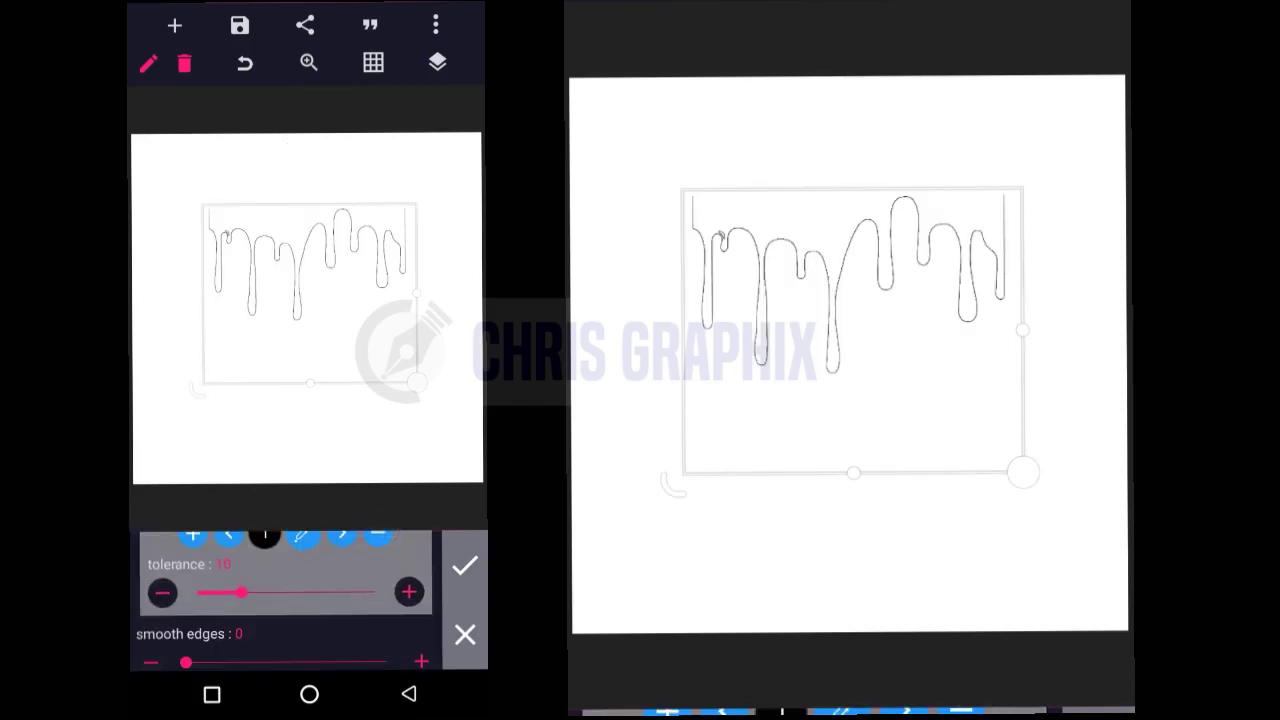
left_click_drag(245, 592, 340, 592)
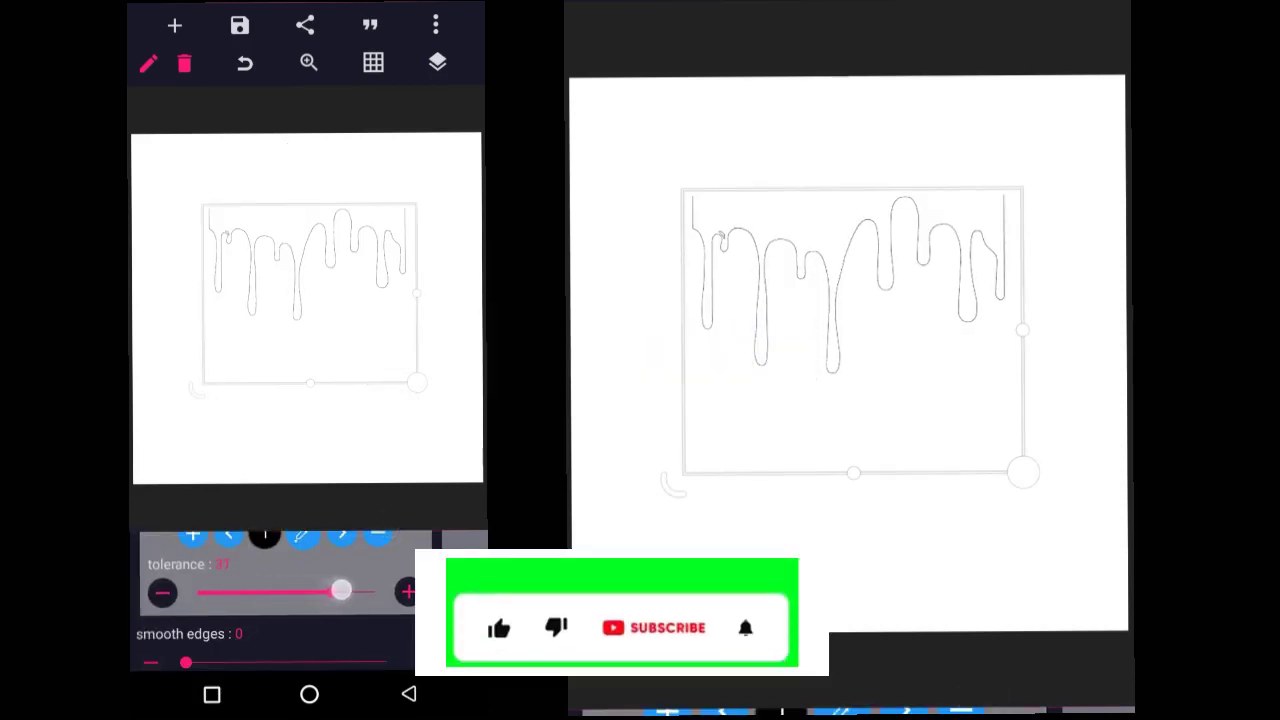
left_click_drag(340, 592, 347, 592)
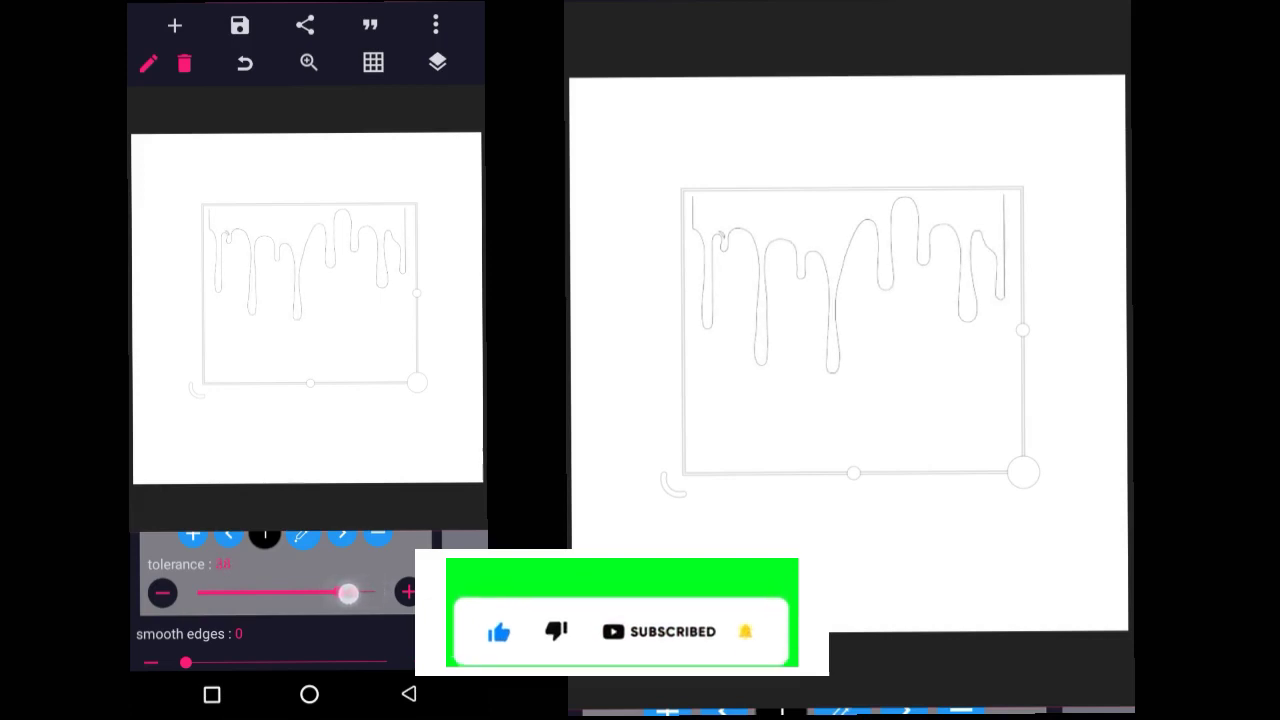
left_click_drag(372, 592, 340, 593)
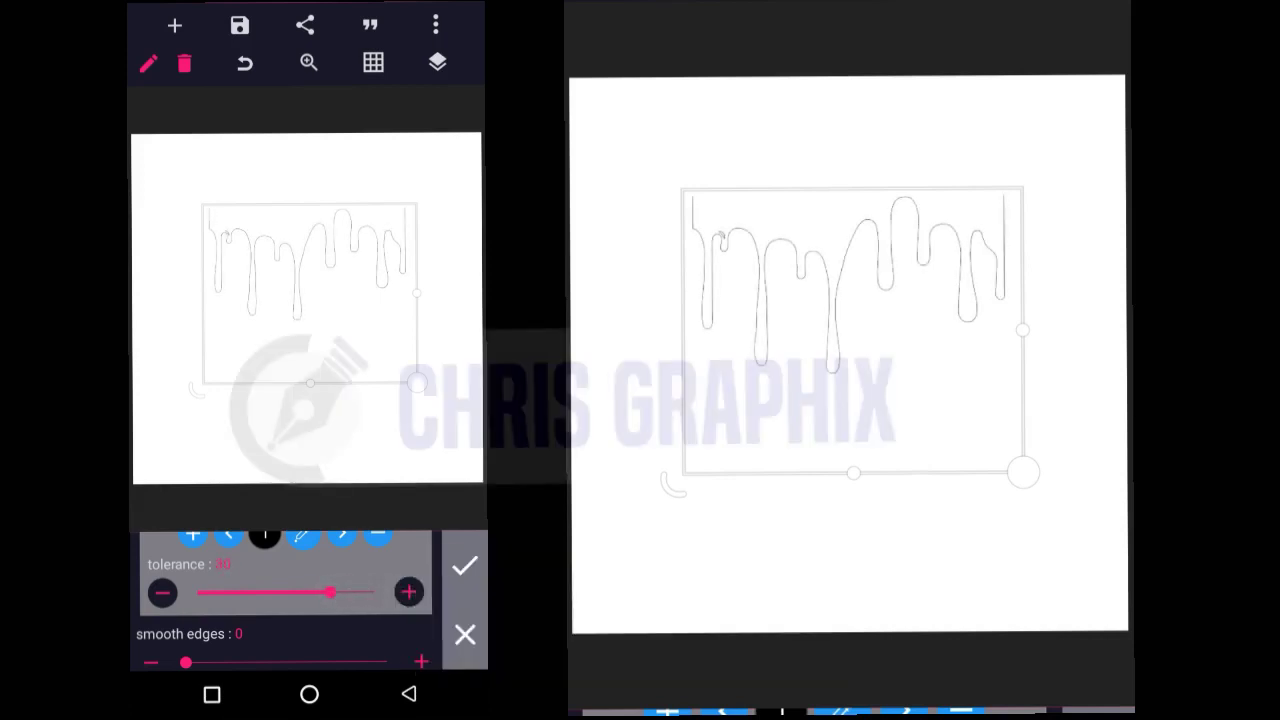
left_click(463, 567)
left_click_drag(374, 329, 374, 370)
left_click(350, 335)
Step: Unhide the woman photo layer and reposition her so her face shows
left_click(438, 63)
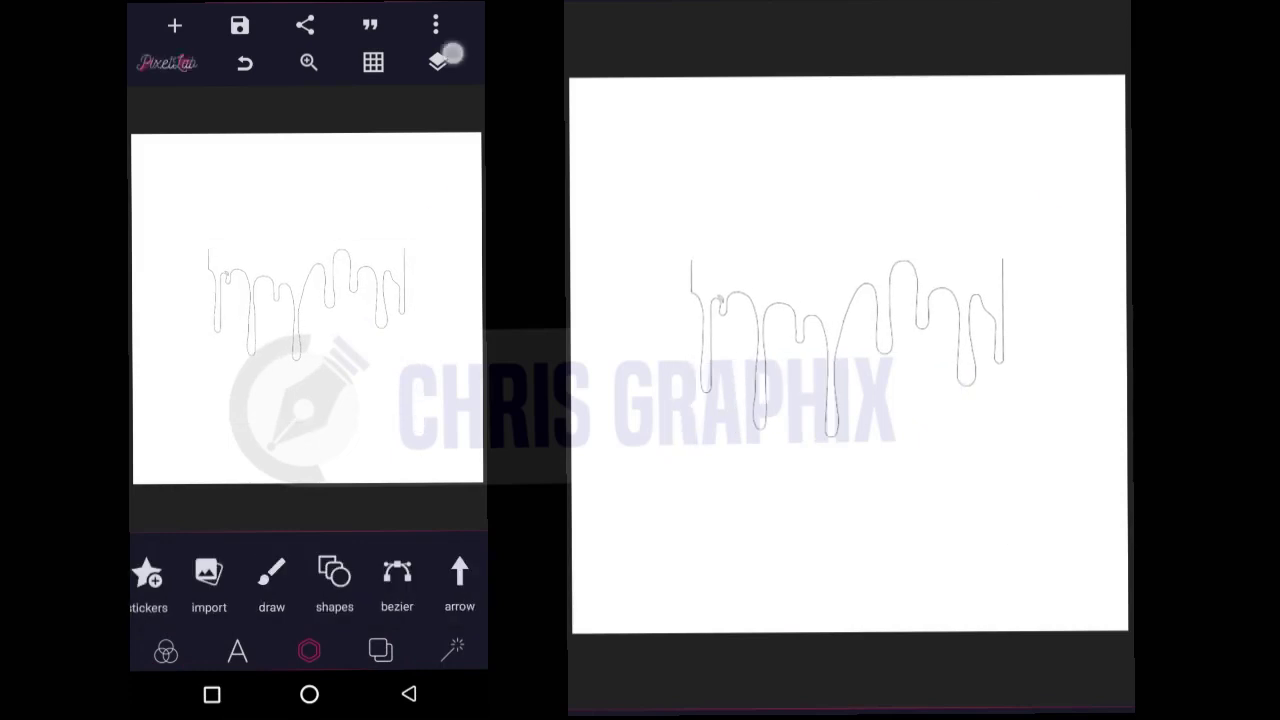
left_click(262, 212)
left_click(420, 300)
left_click(318, 228)
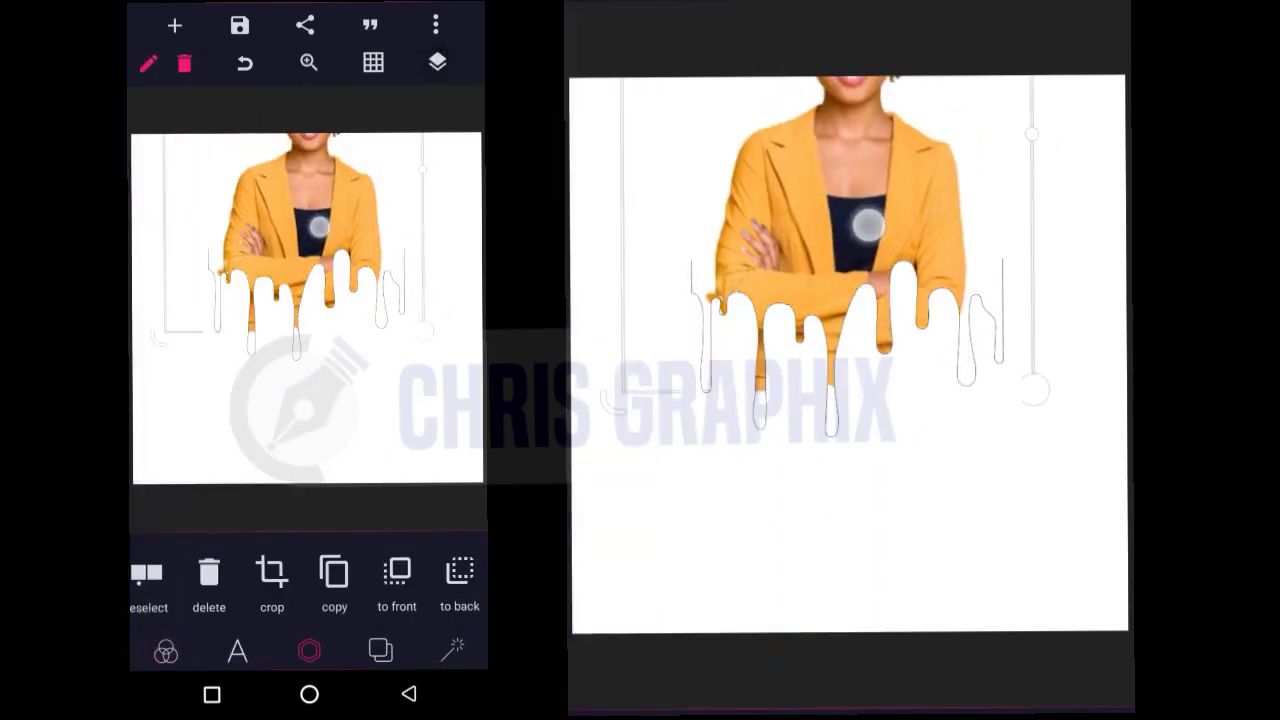
left_click_drag(318, 228, 318, 300)
left_click_drag(310, 380, 310, 420)
left_click_drag(336, 250, 345, 292)
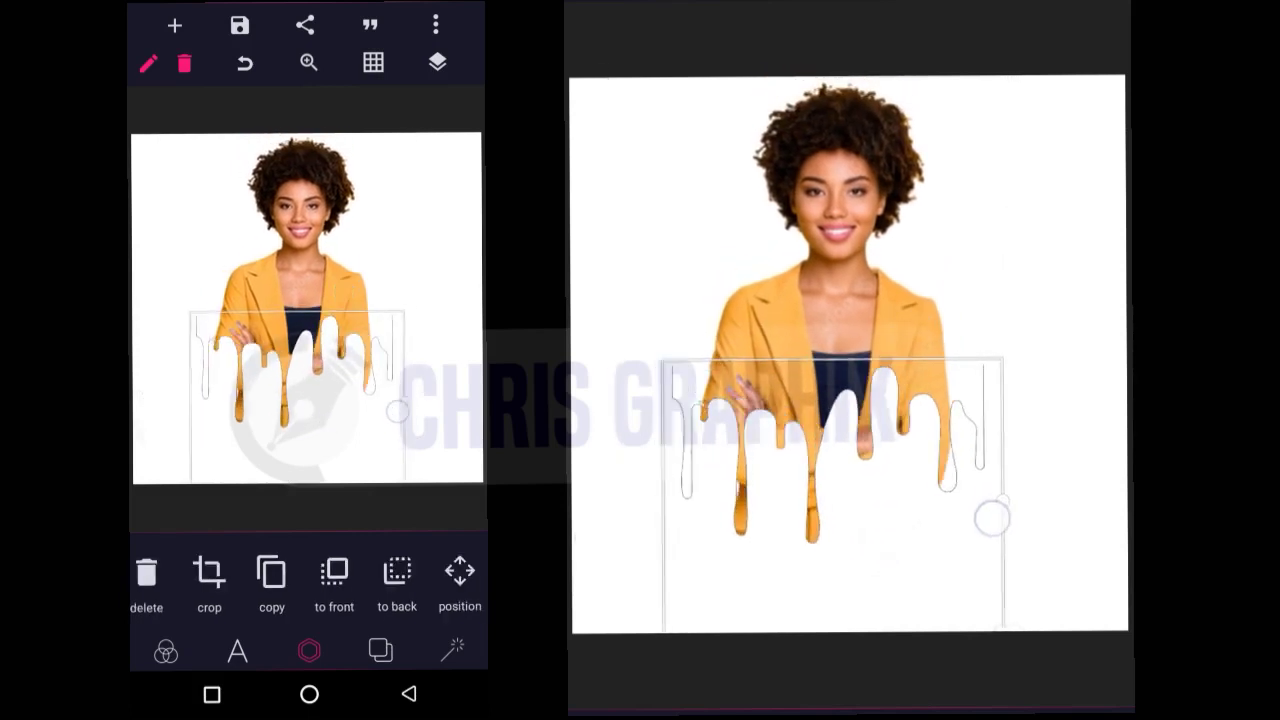
Step: Resize and shift the drip shape to the width of her jacket
left_click_drag(1005, 498, 972, 512)
mouse_move(870, 515)
left_mouse_down()
mouse_move(895, 515)
mouse_move(895, 530)
mouse_move(893, 515)
left_mouse_up()
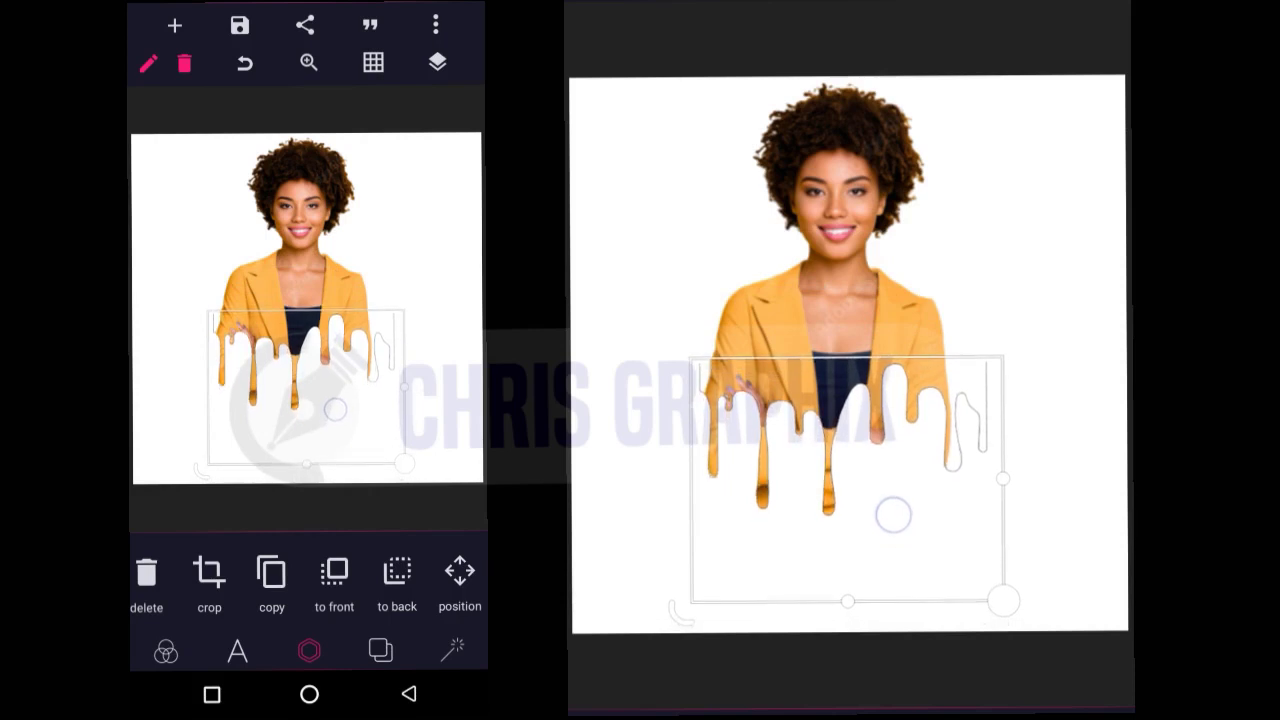
left_click_drag(1001, 480, 965, 483)
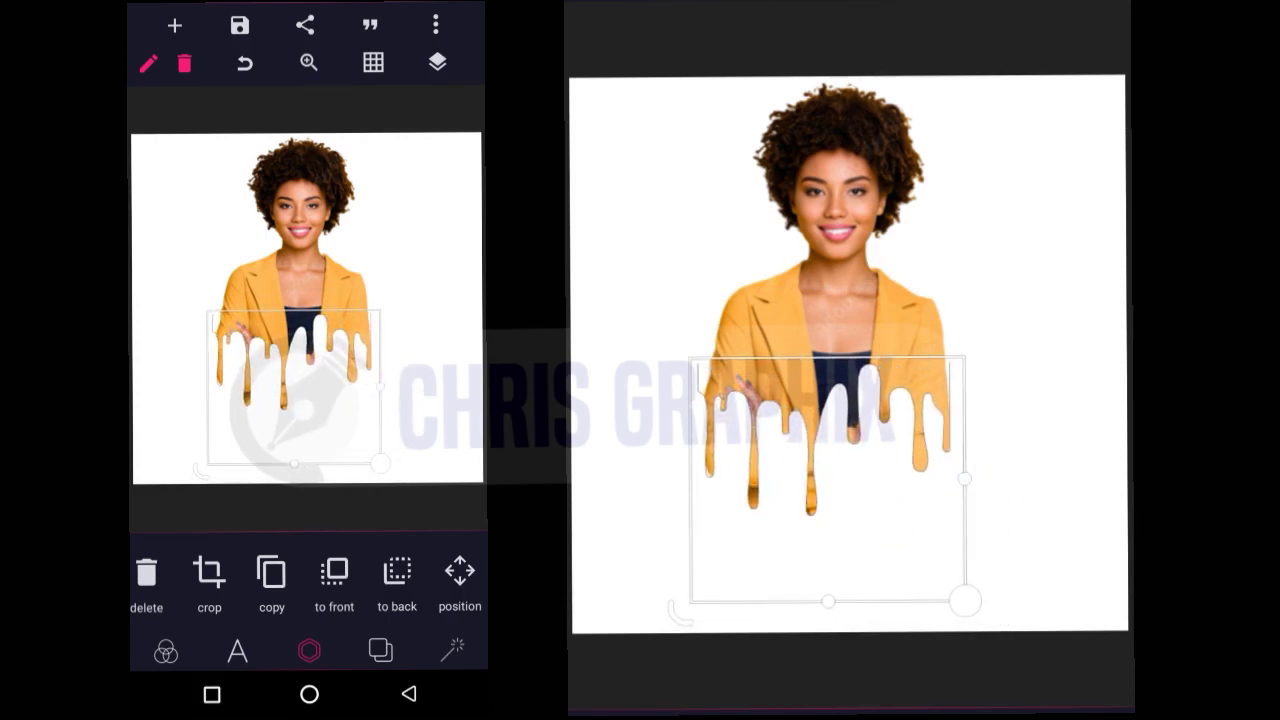
left_click_drag(849, 509, 852, 502)
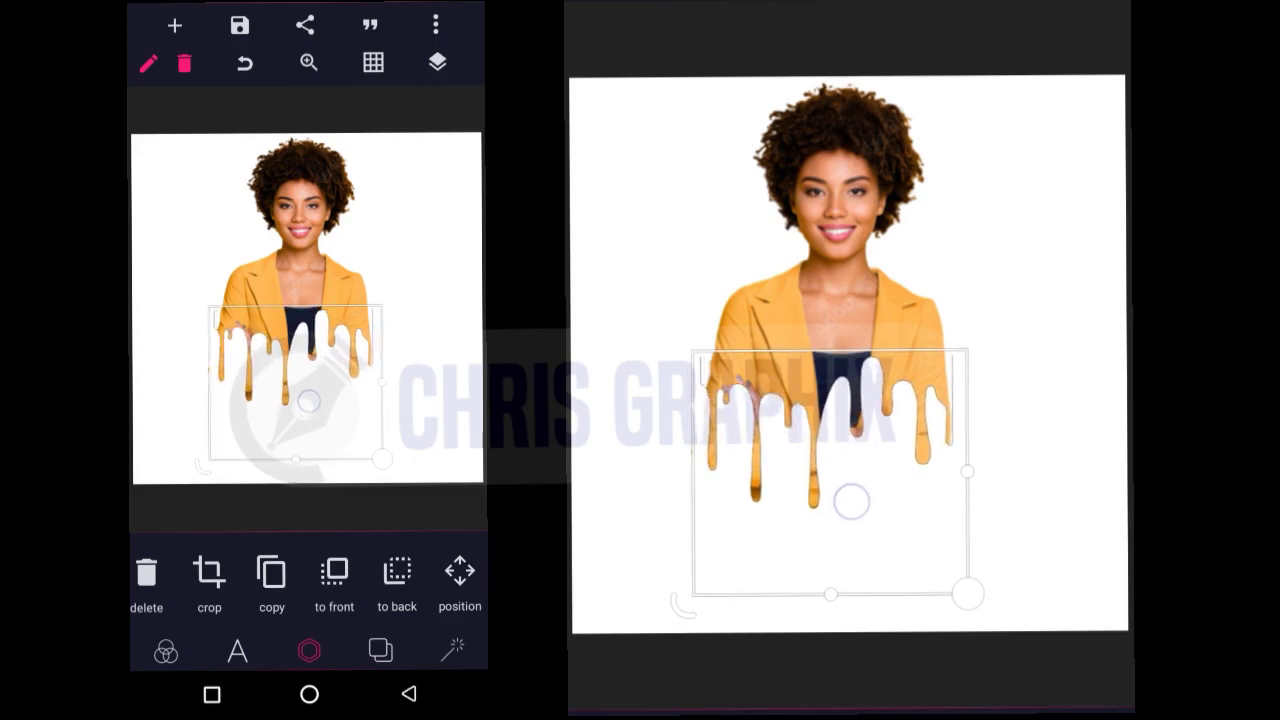
left_click_drag(968, 472, 964, 472)
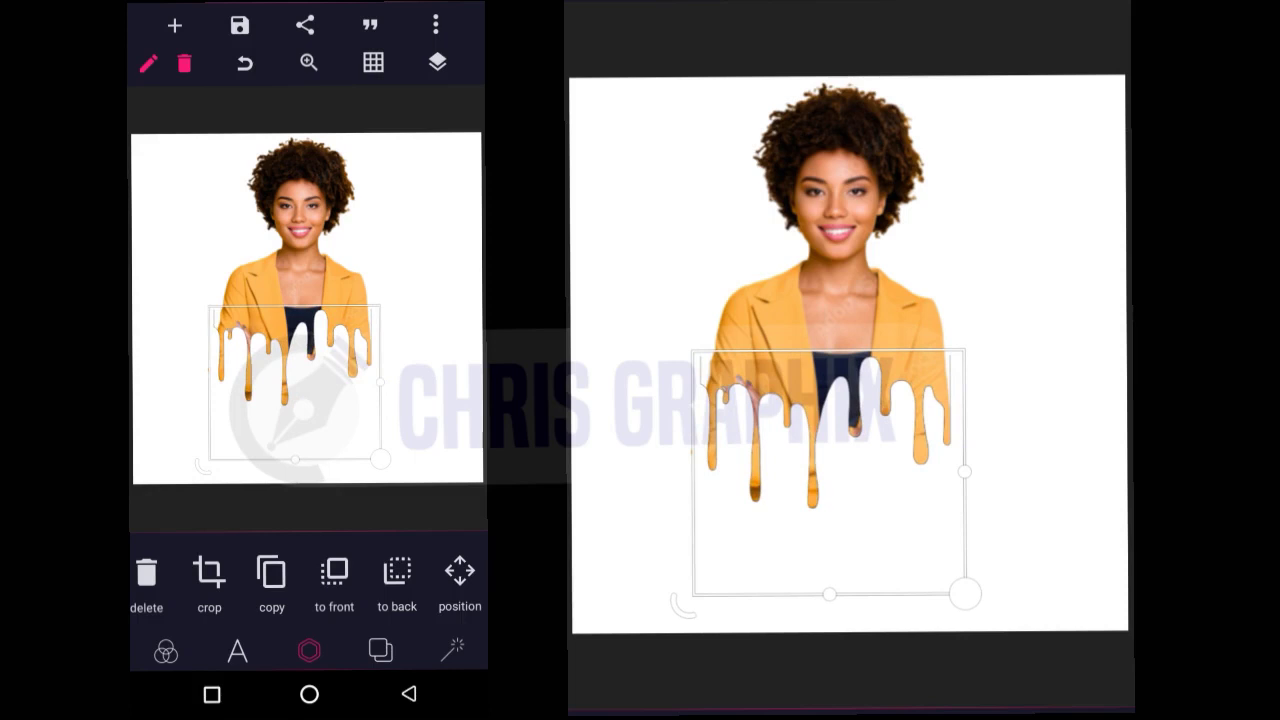
left_click_drag(460, 575, 277, 612)
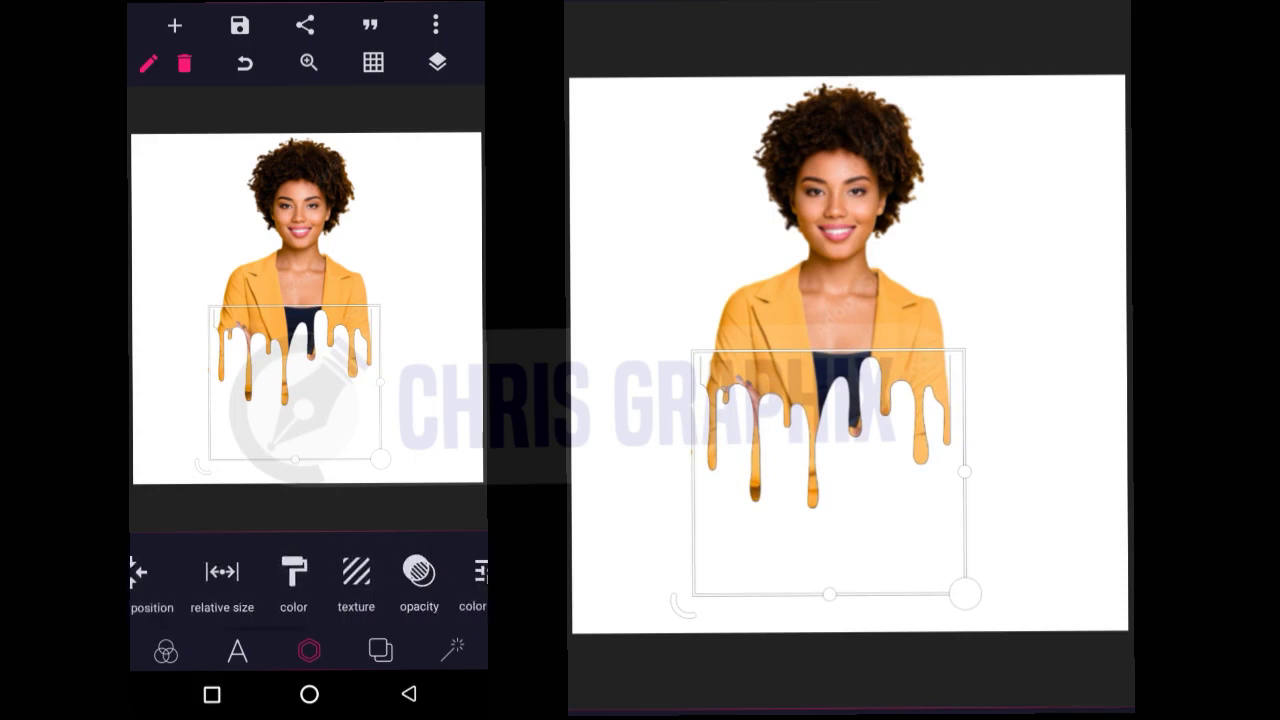
Step: Fill the drip shape with solid green
left_click(188, 572)
left_click(310, 558)
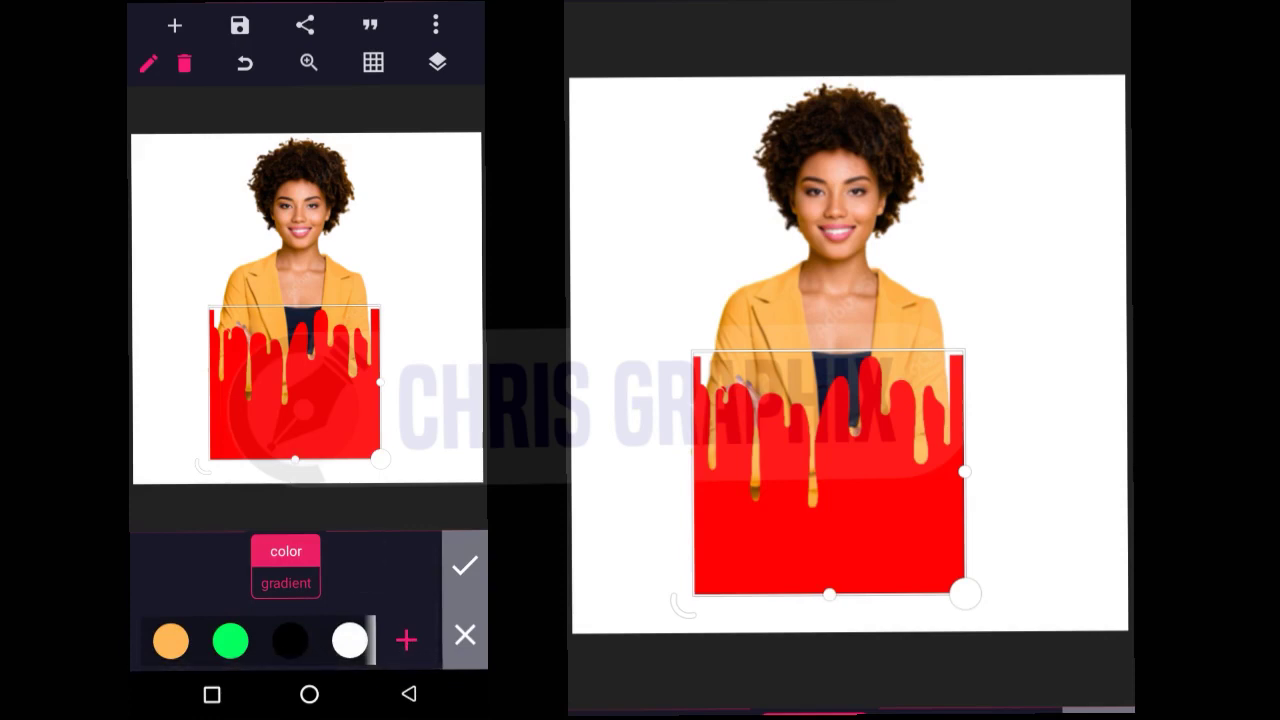
left_click(230, 640)
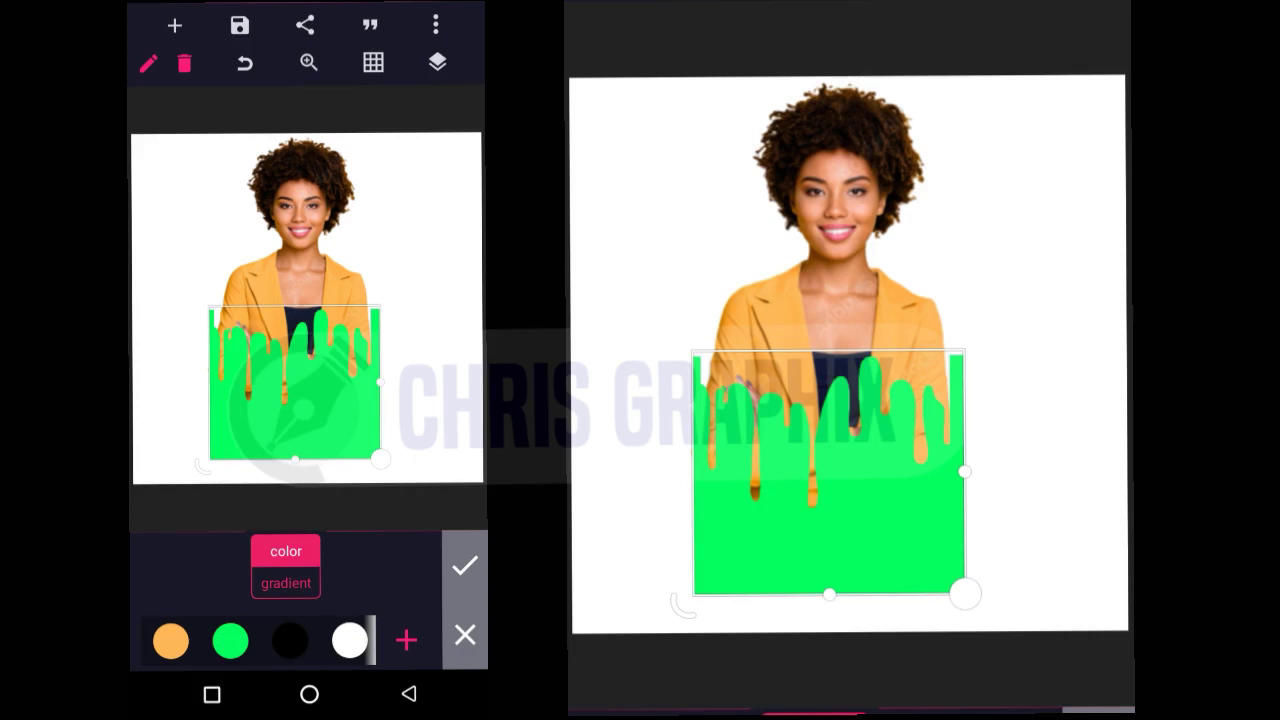
left_click(464, 566)
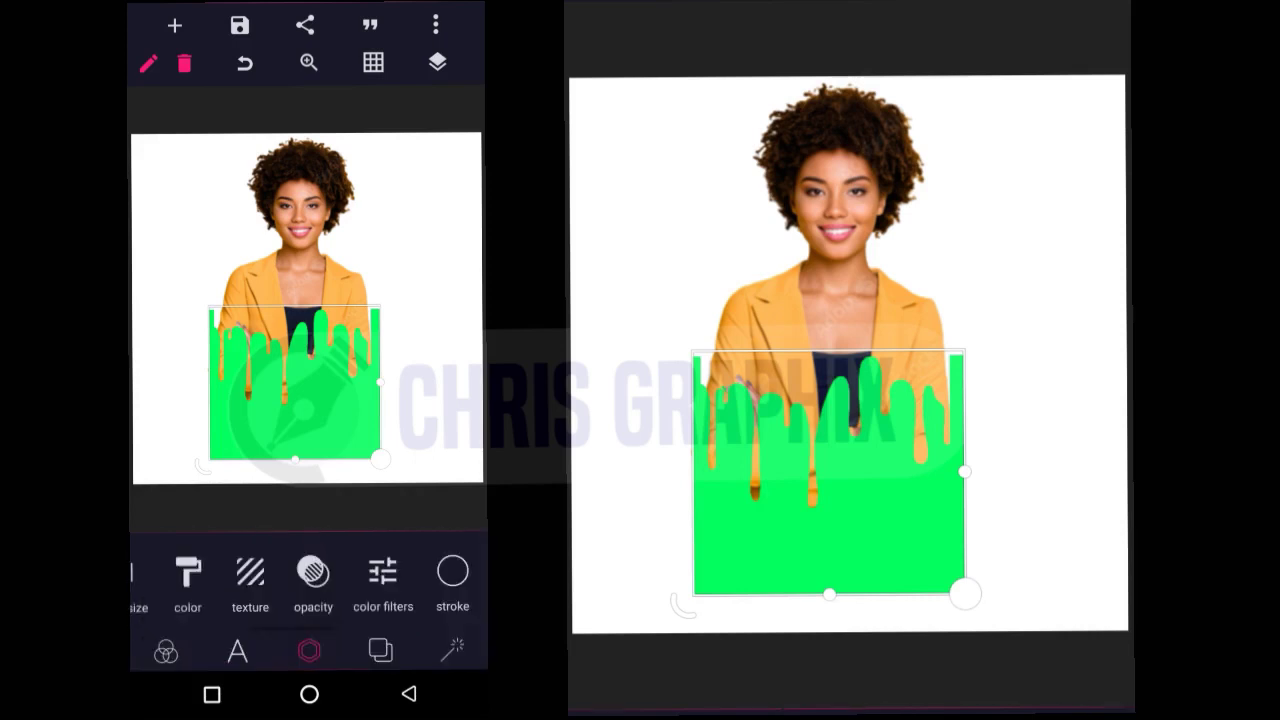
Step: Merge the drip and woman photo layers, then nudge the merged image right
left_click(437, 63)
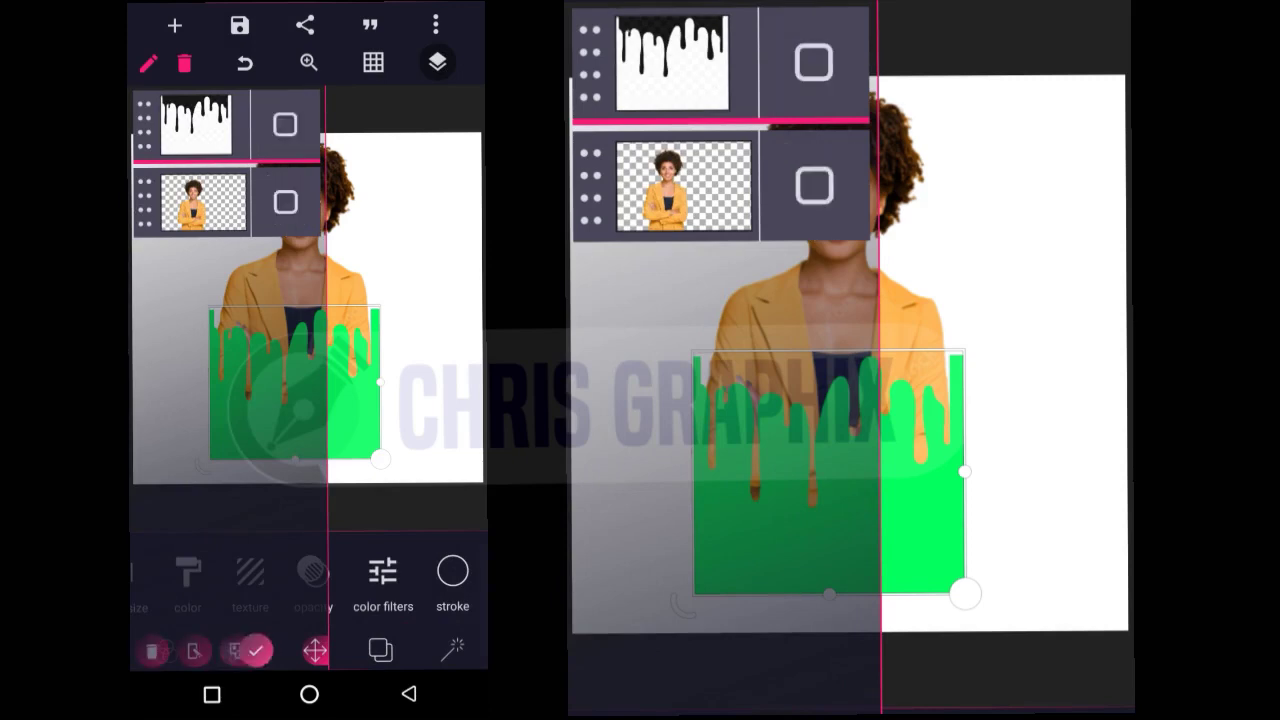
left_click(814, 186)
left_click(814, 62)
left_click(237, 651)
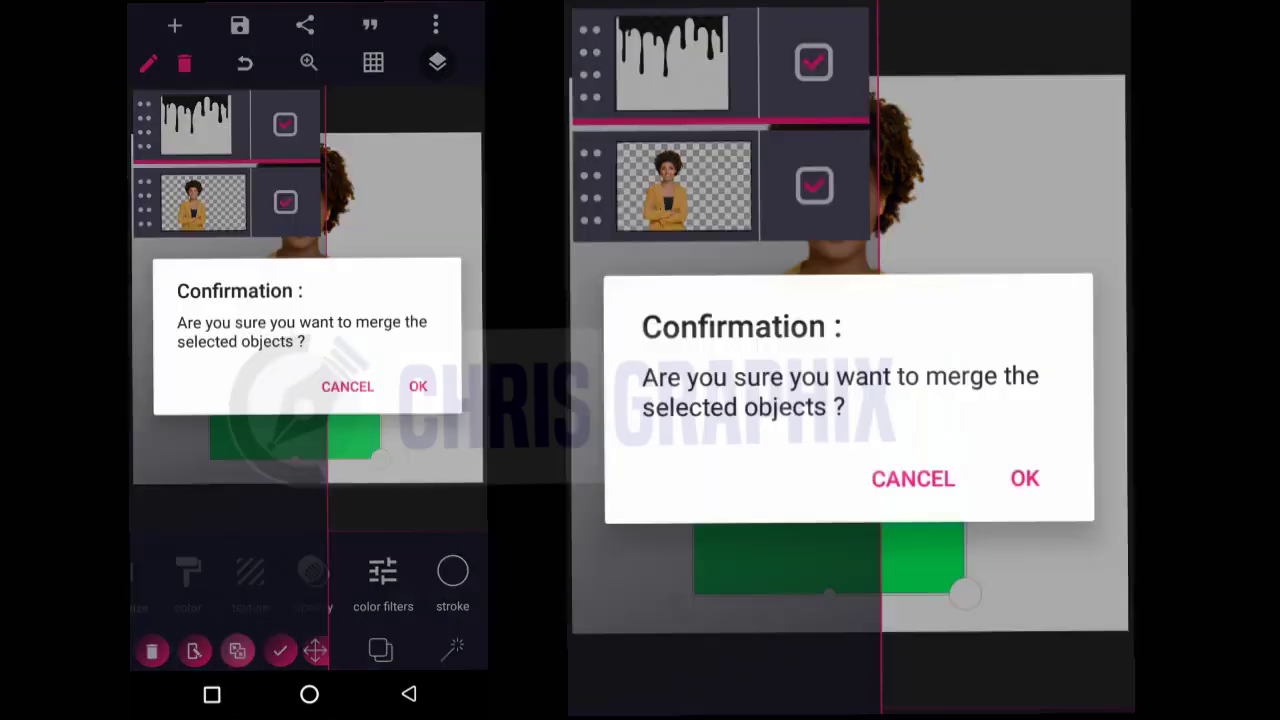
left_click(418, 386)
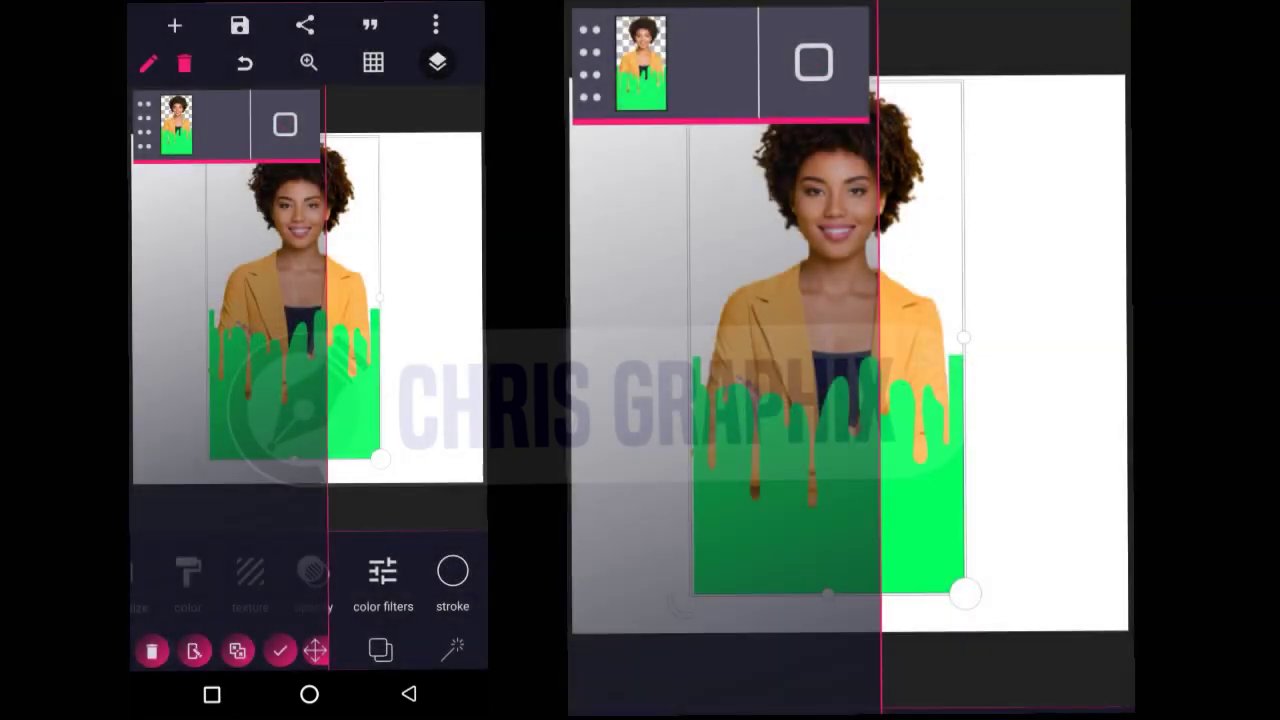
left_click(437, 63)
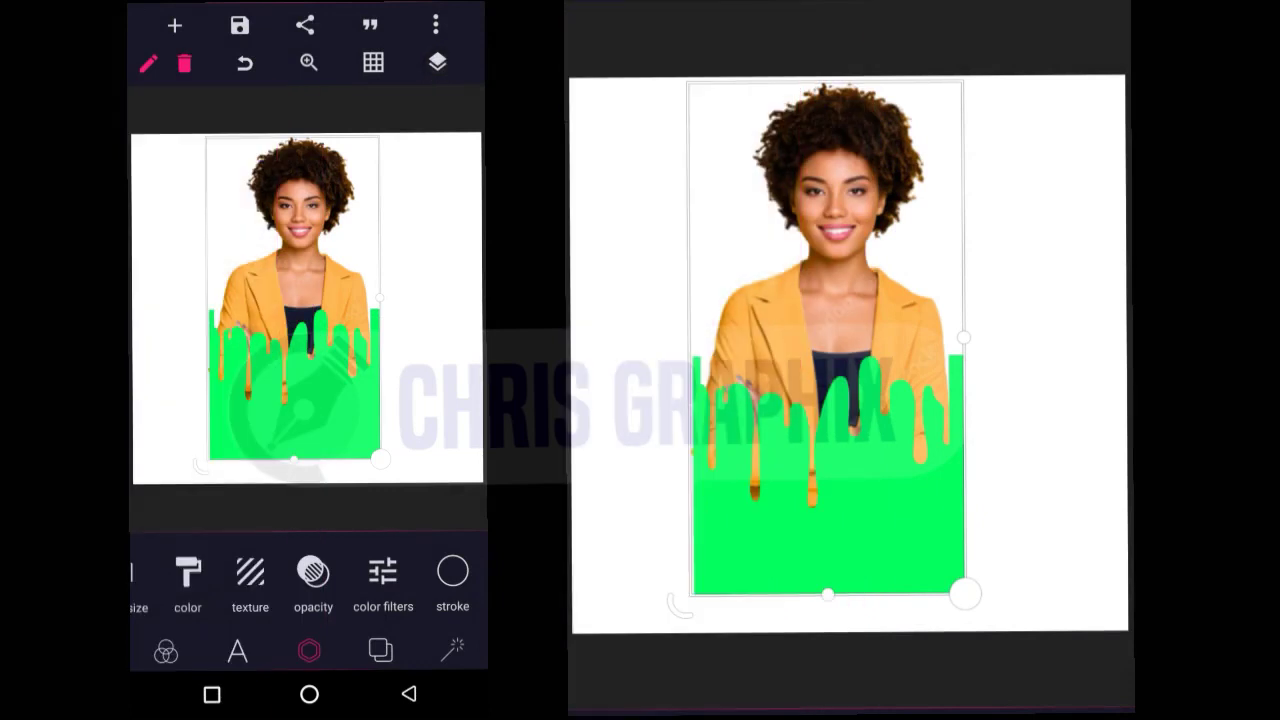
left_click_drag(258, 405, 272, 410)
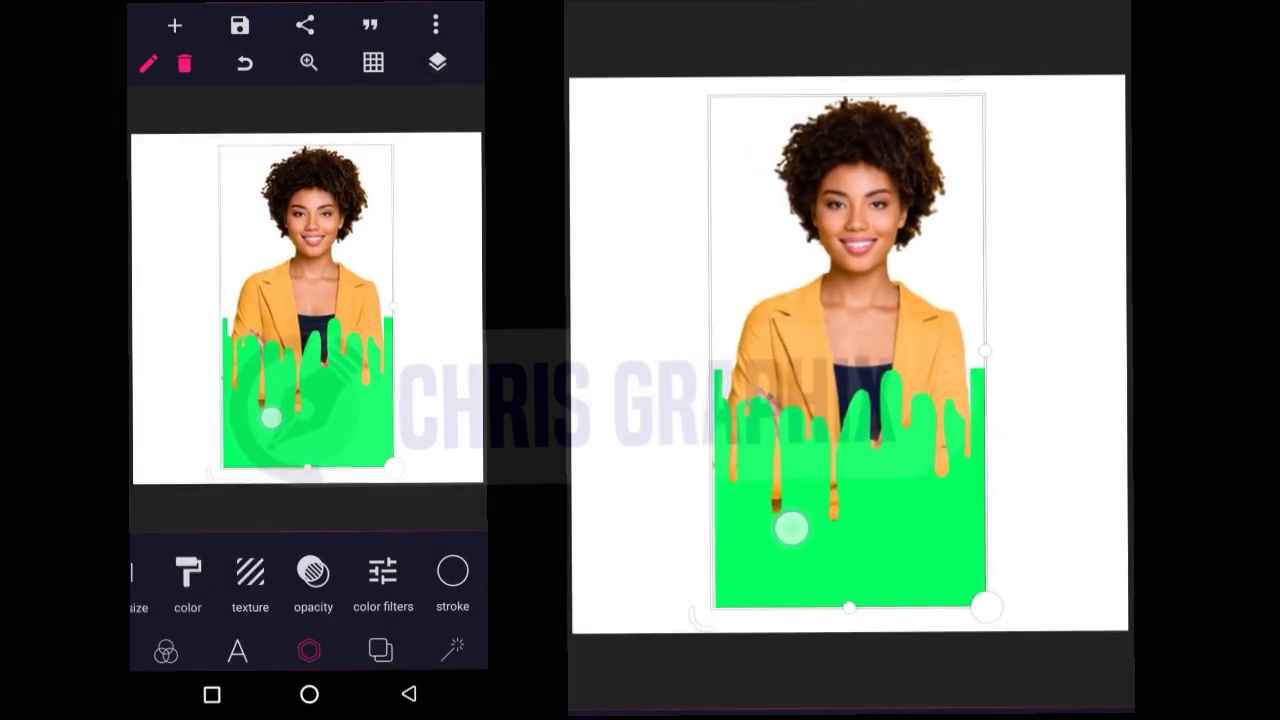
Step: Erase the sampled green from the merged image using Erase Color with raised tolerance
left_click(313, 572)
left_click_drag(380, 572, 160, 572)
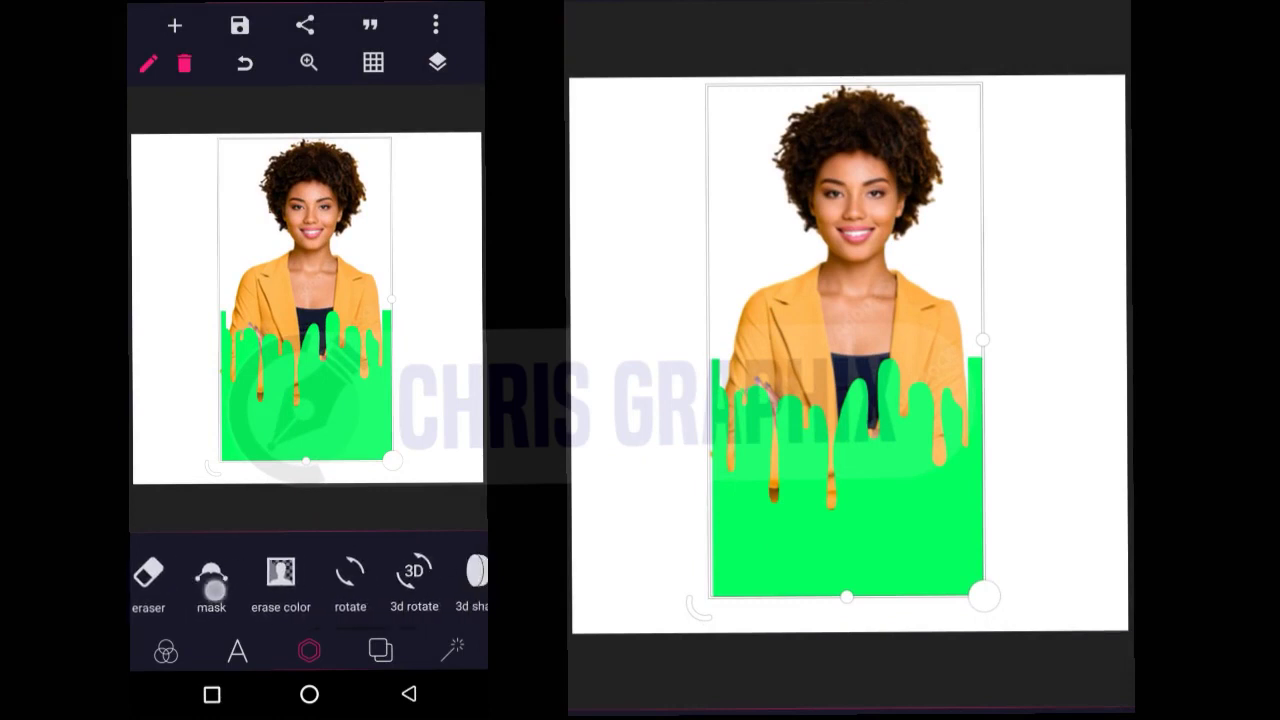
left_click(277, 571)
left_click(310, 557)
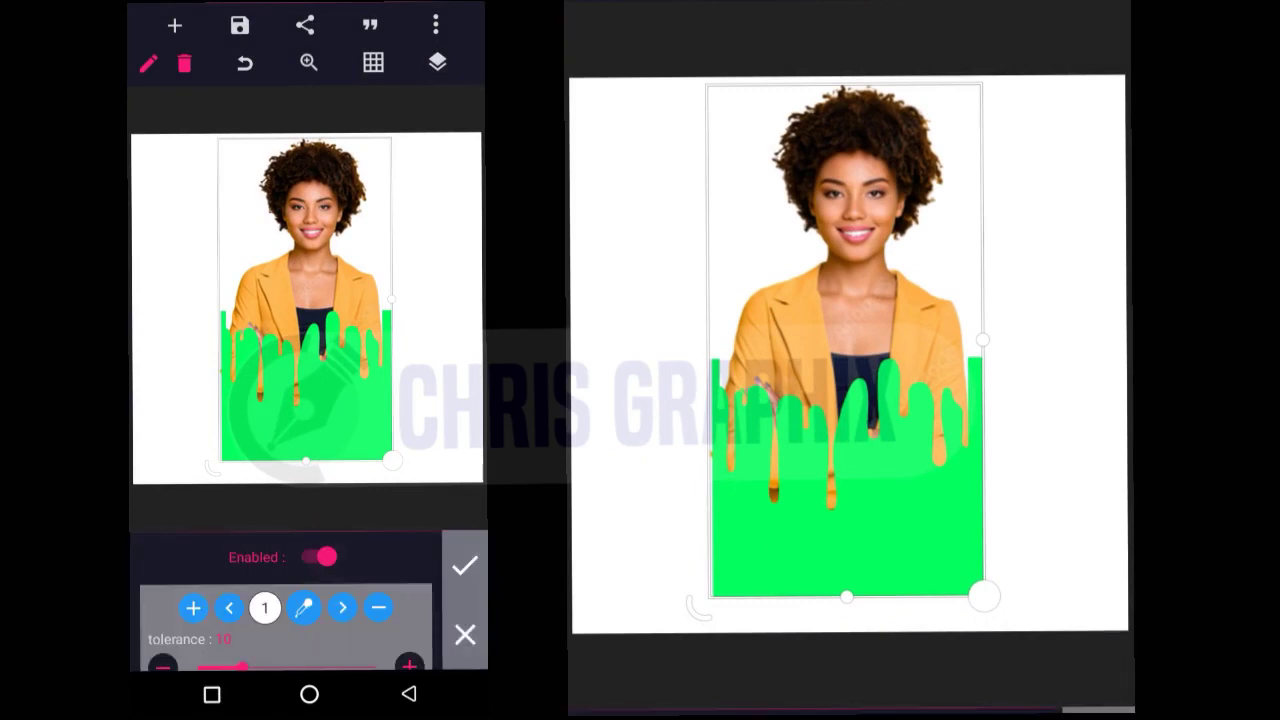
left_click(304, 608)
left_click(262, 590)
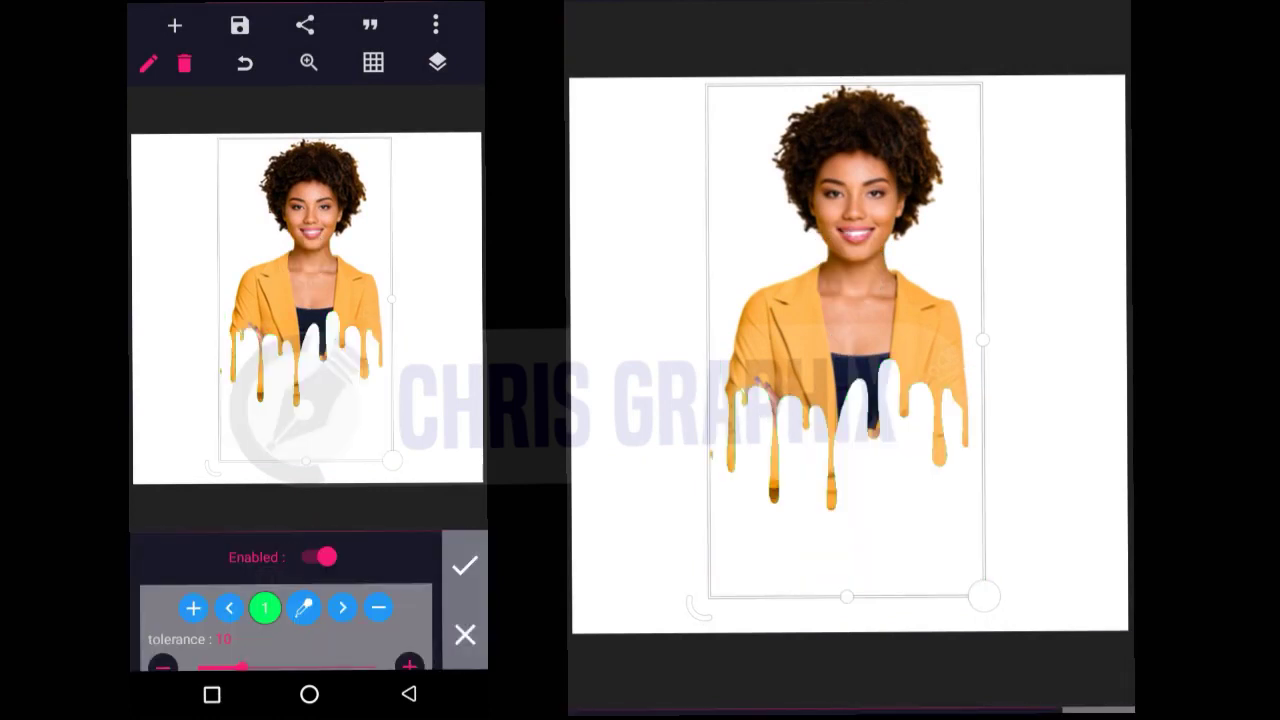
left_click_drag(360, 640, 360, 560)
left_click_drag(247, 581, 318, 592)
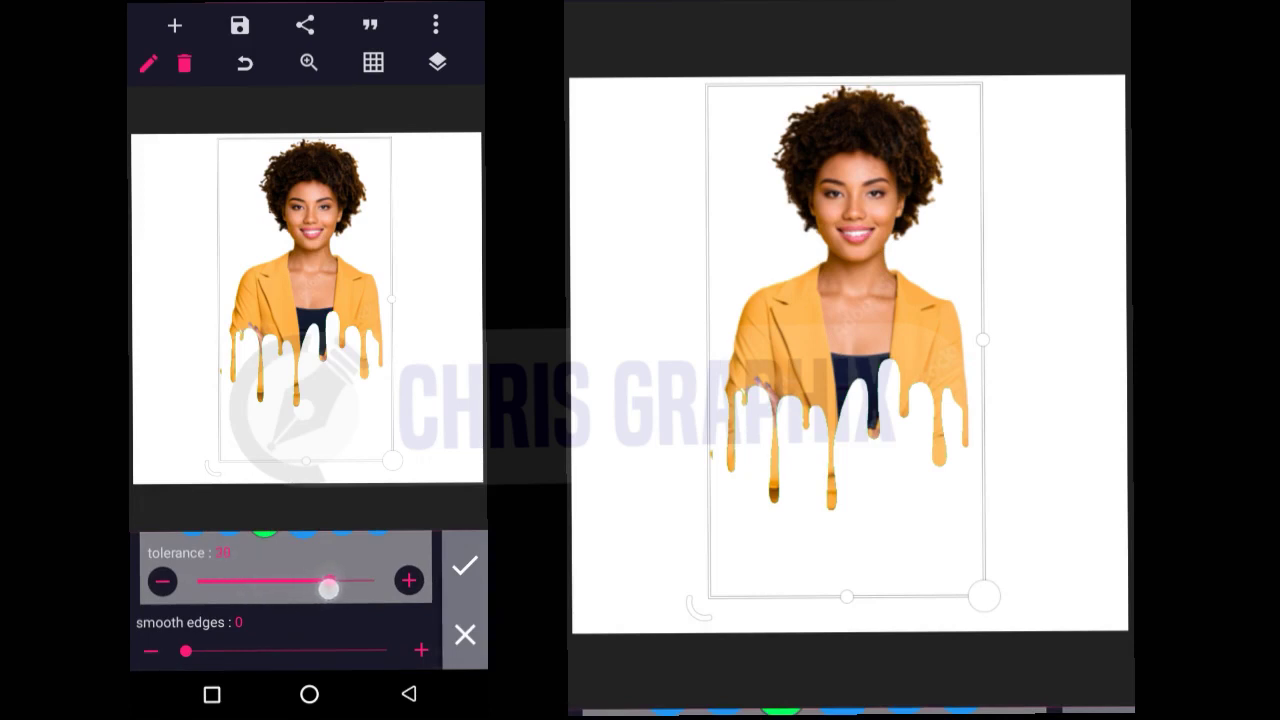
left_click(464, 566)
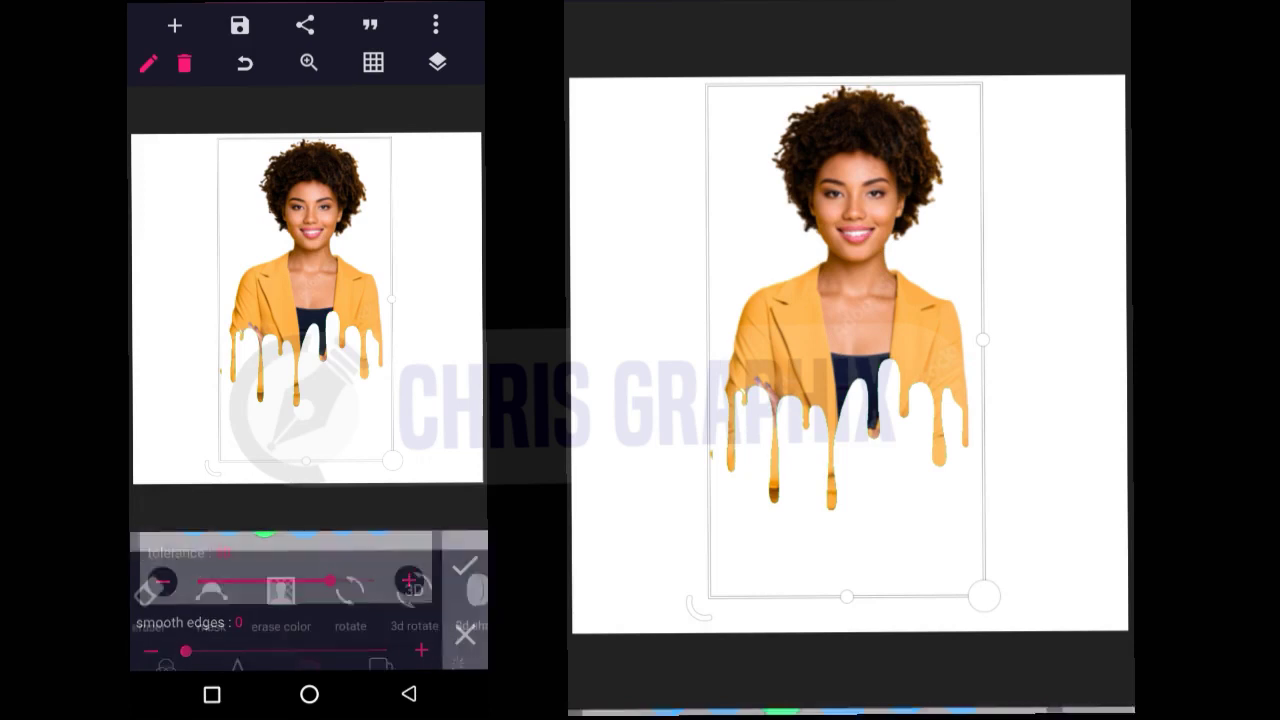
Step: Enlarge and reposition the dripping woman image, then deselect it
left_click(410, 110)
left_click(310, 300)
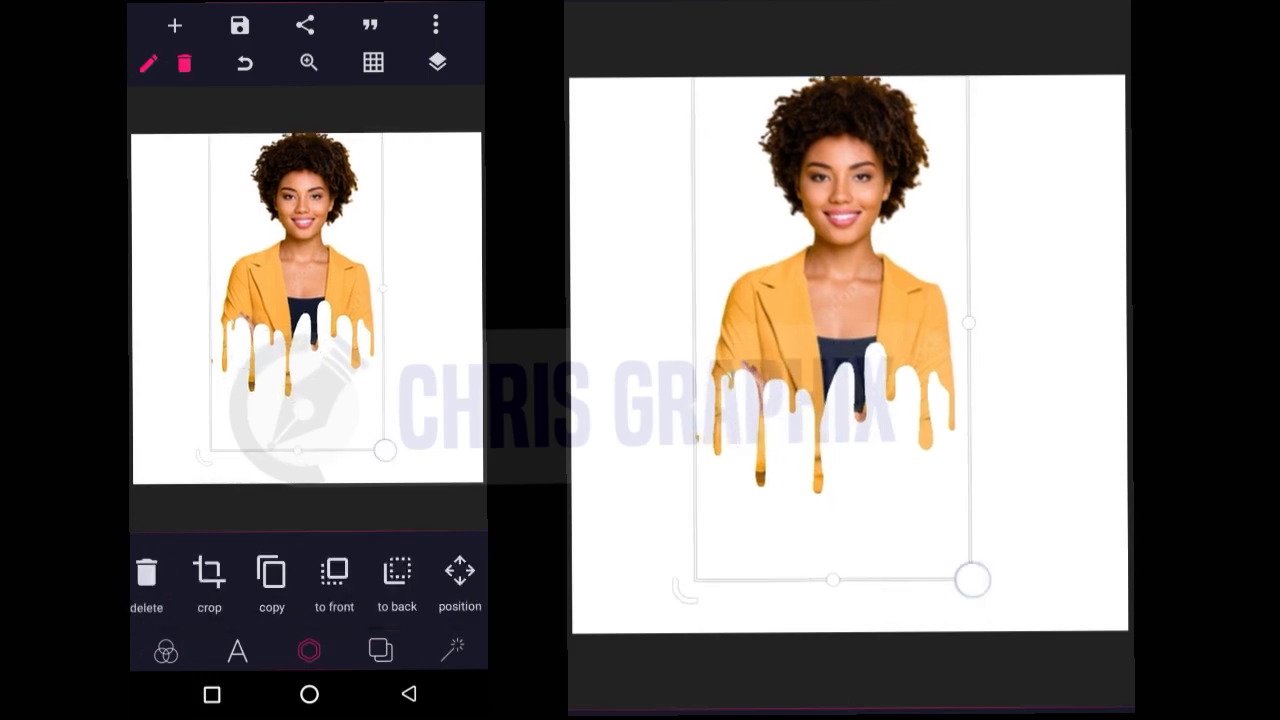
left_click_drag(388, 448, 395, 480)
left_click_drag(300, 320, 305, 300)
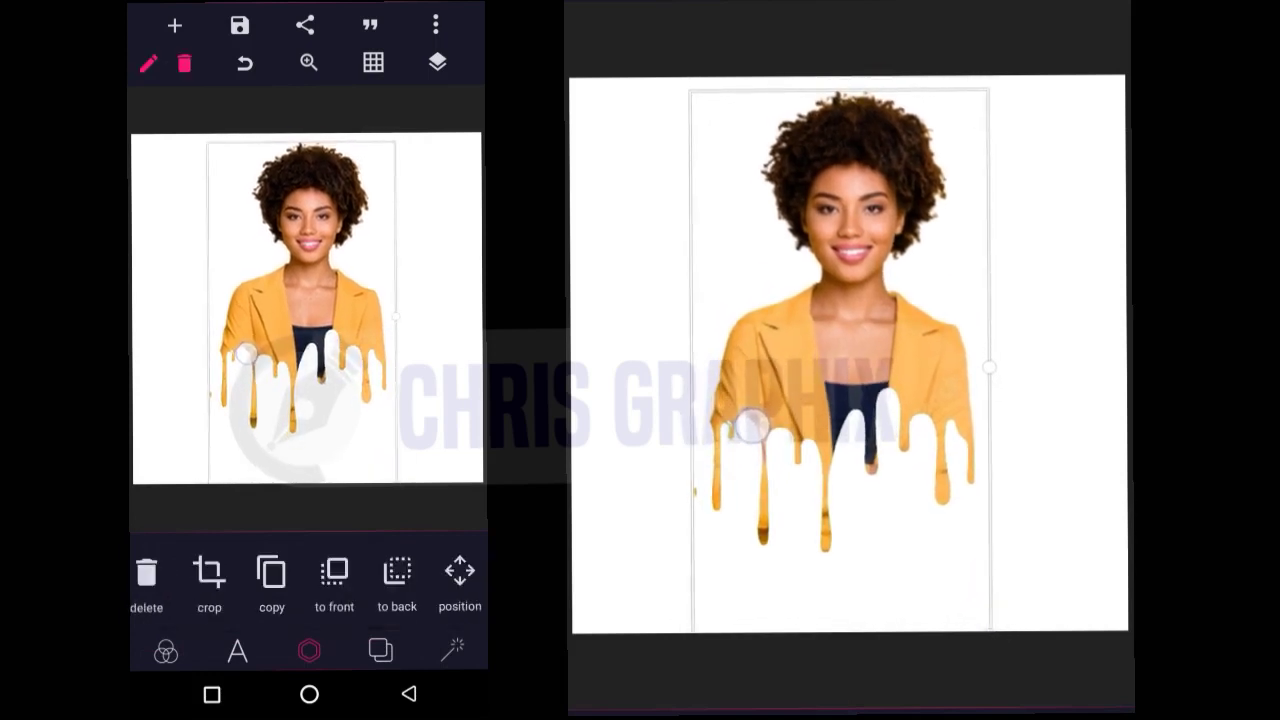
left_click(170, 300)
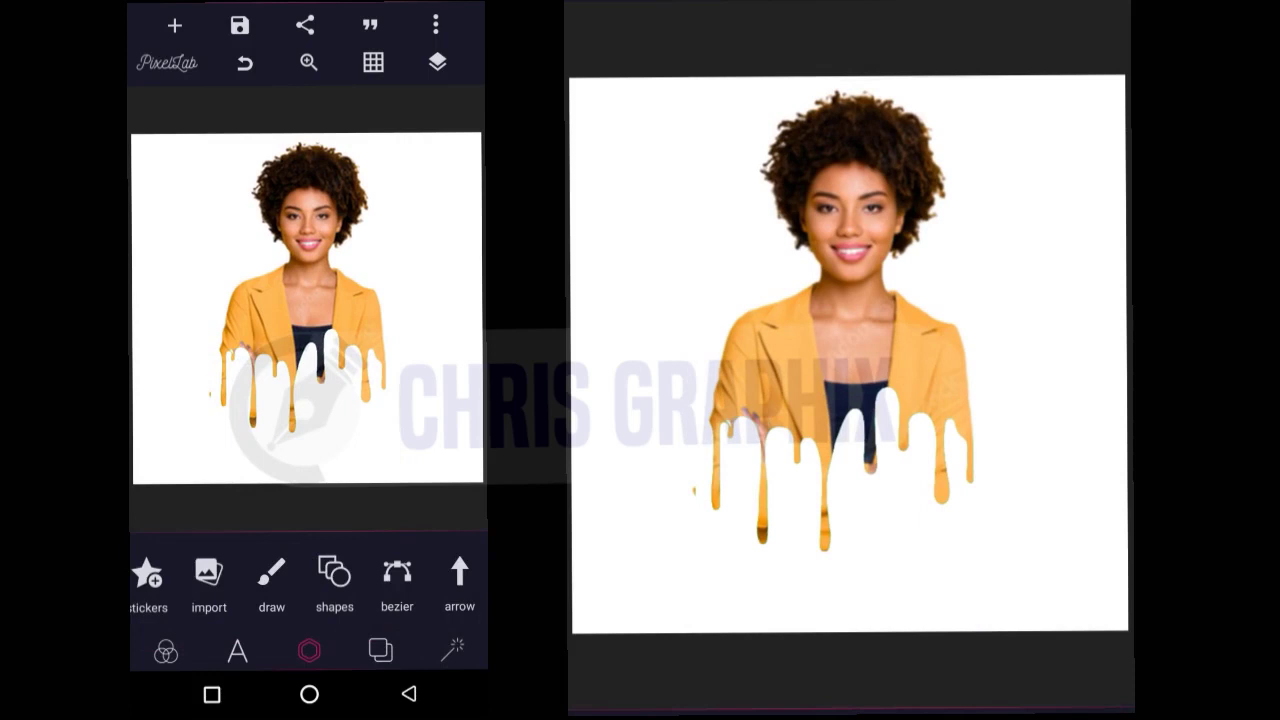
left_click(305, 300)
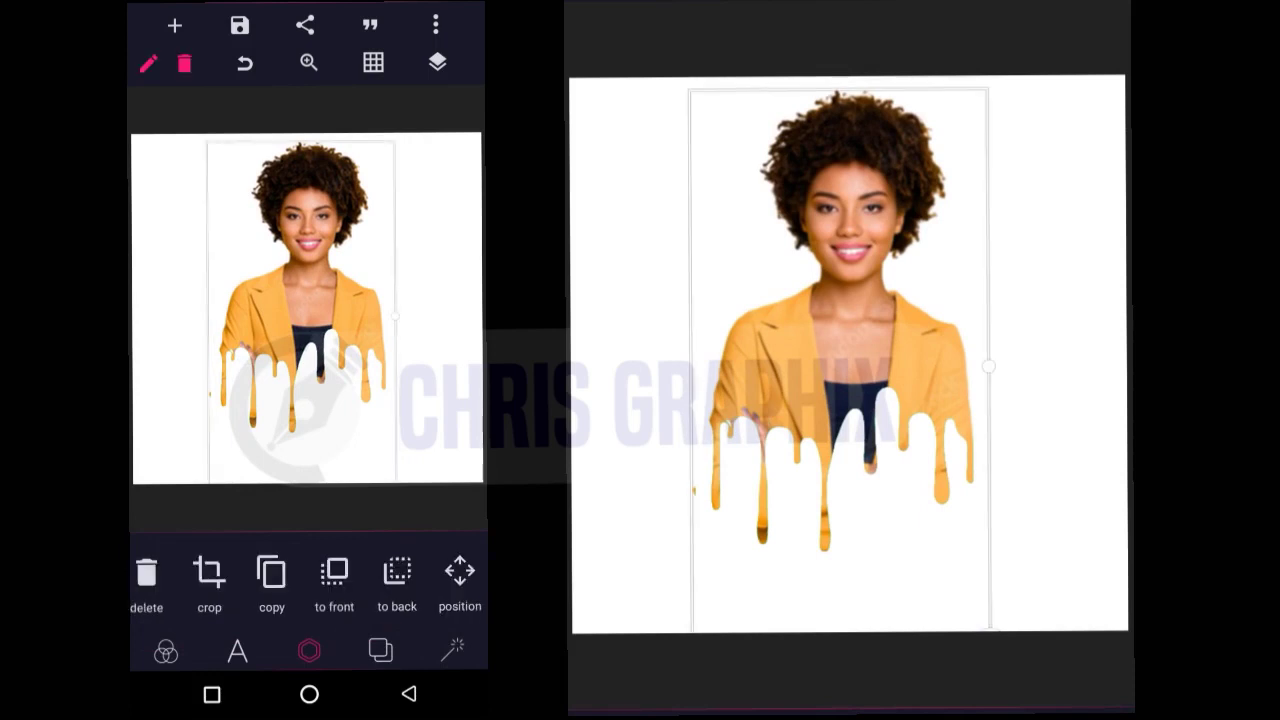
left_click(173, 241)
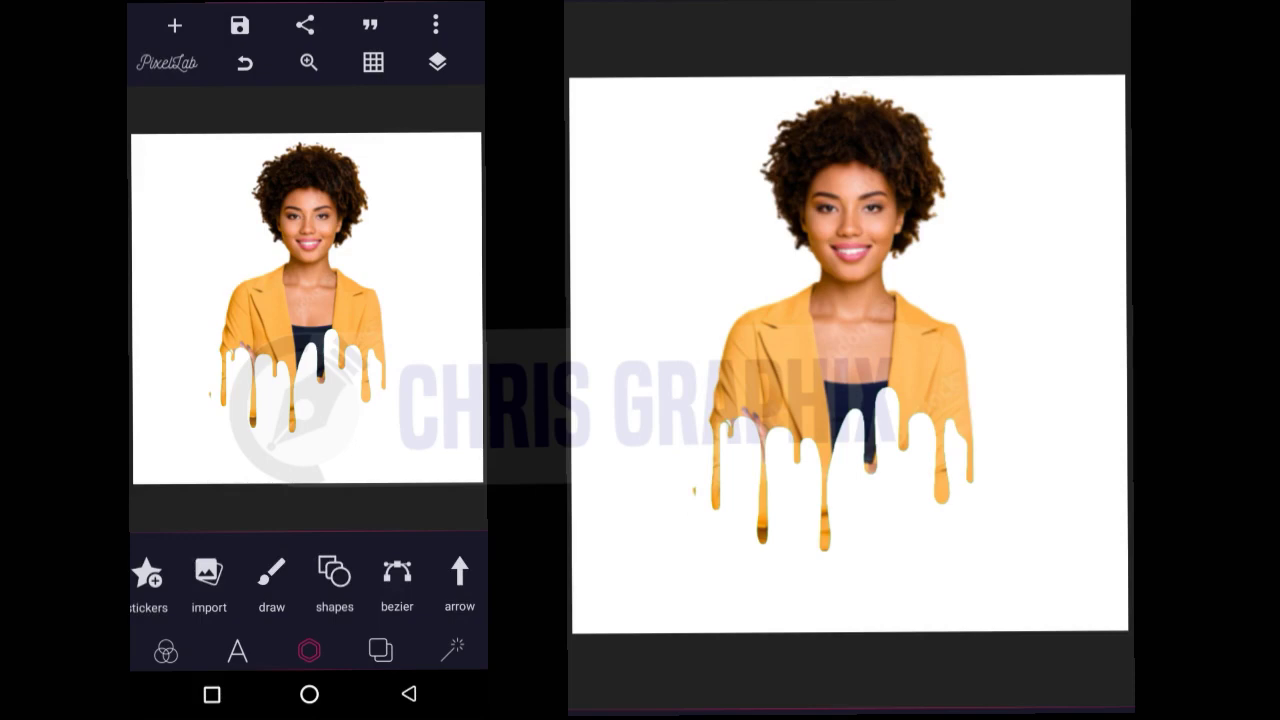
Step: Start importing an image from the add-content menu
left_click(174, 25)
left_click(190, 214)
scroll(307, 400, "down", 5)
scroll(307, 400, "down", 5)
scroll(307, 400, "down", 5)
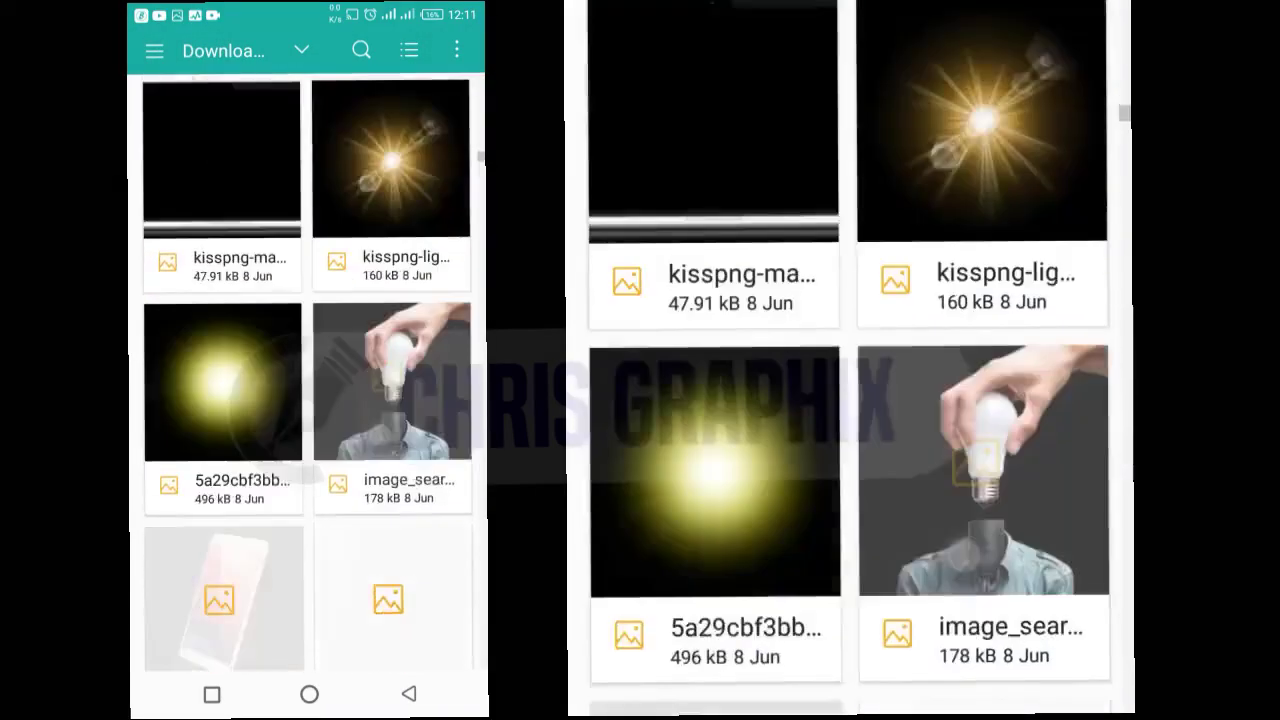
scroll(307, 400, "down", 5)
scroll(307, 400, "down", 5)
scroll(307, 400, "down", 5)
scroll(307, 400, "down", 5)
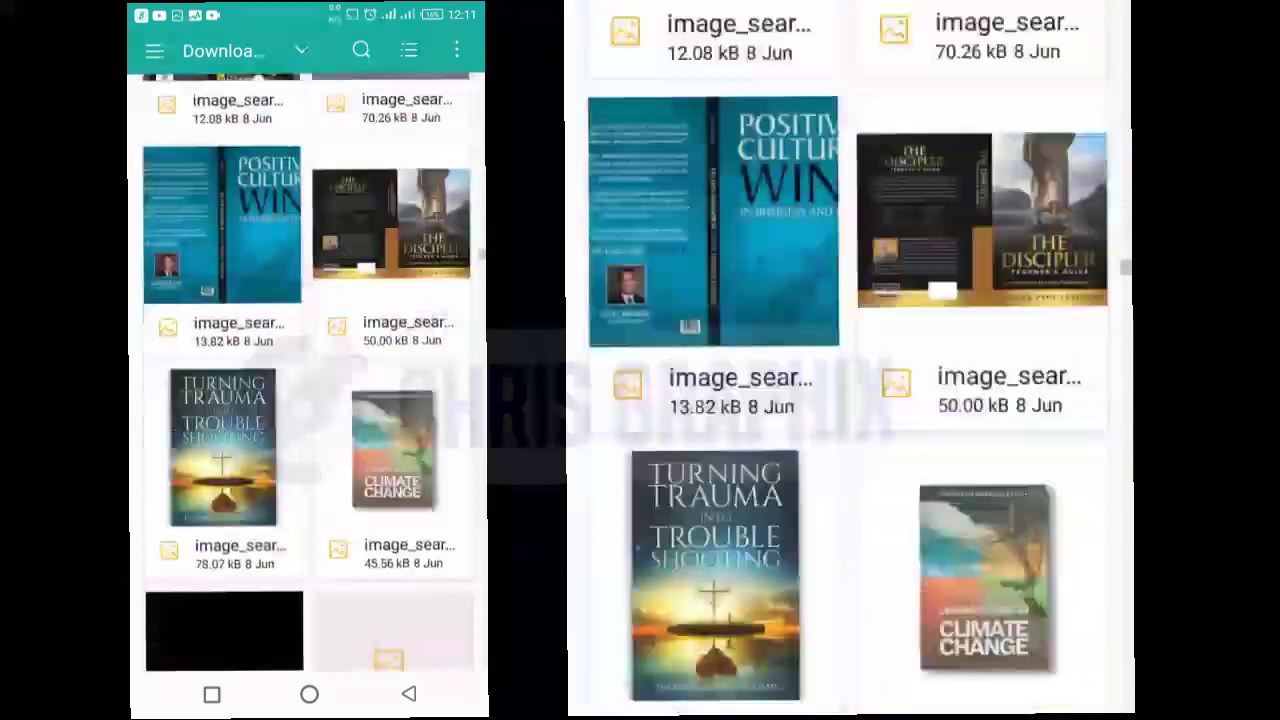
scroll(307, 400, "down", 5)
scroll(307, 400, "down", 5)
scroll(307, 400, "down", 5)
scroll(307, 400, "down", 5)
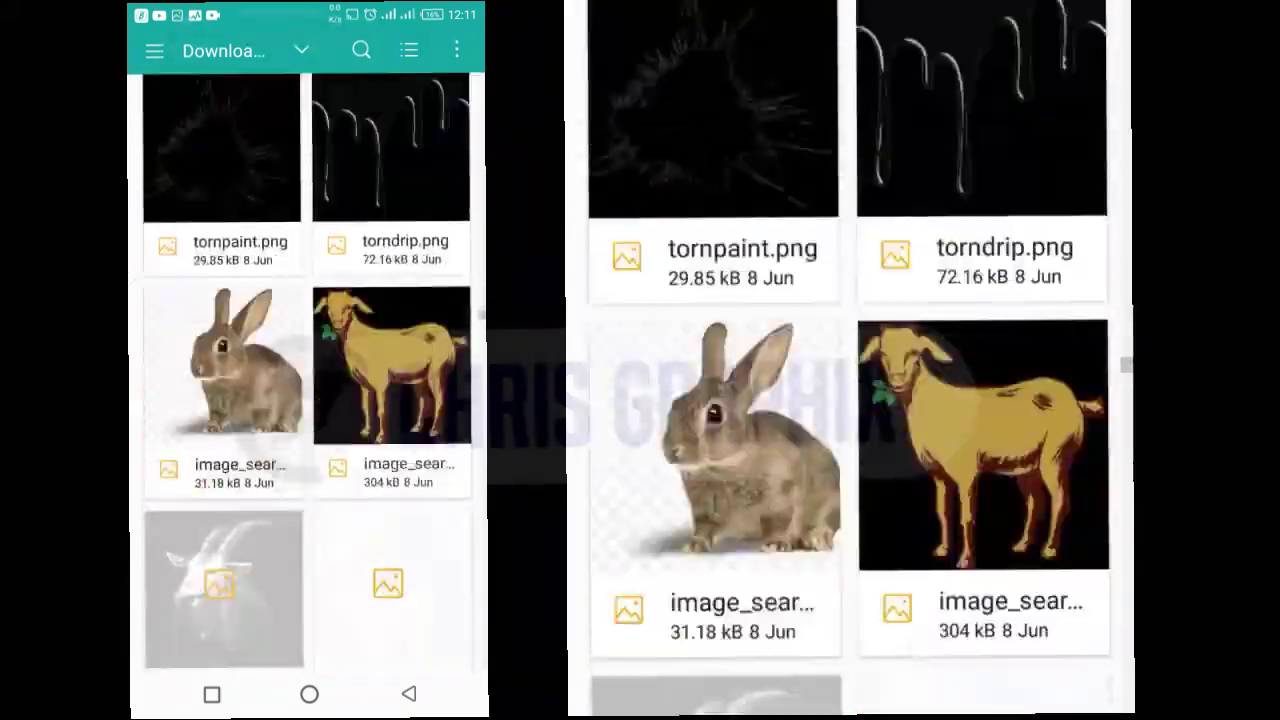
scroll(307, 400, "down", 5)
Step: Place the tornpaint.png splatter and enlarge it over the portrait
left_click(222, 397)
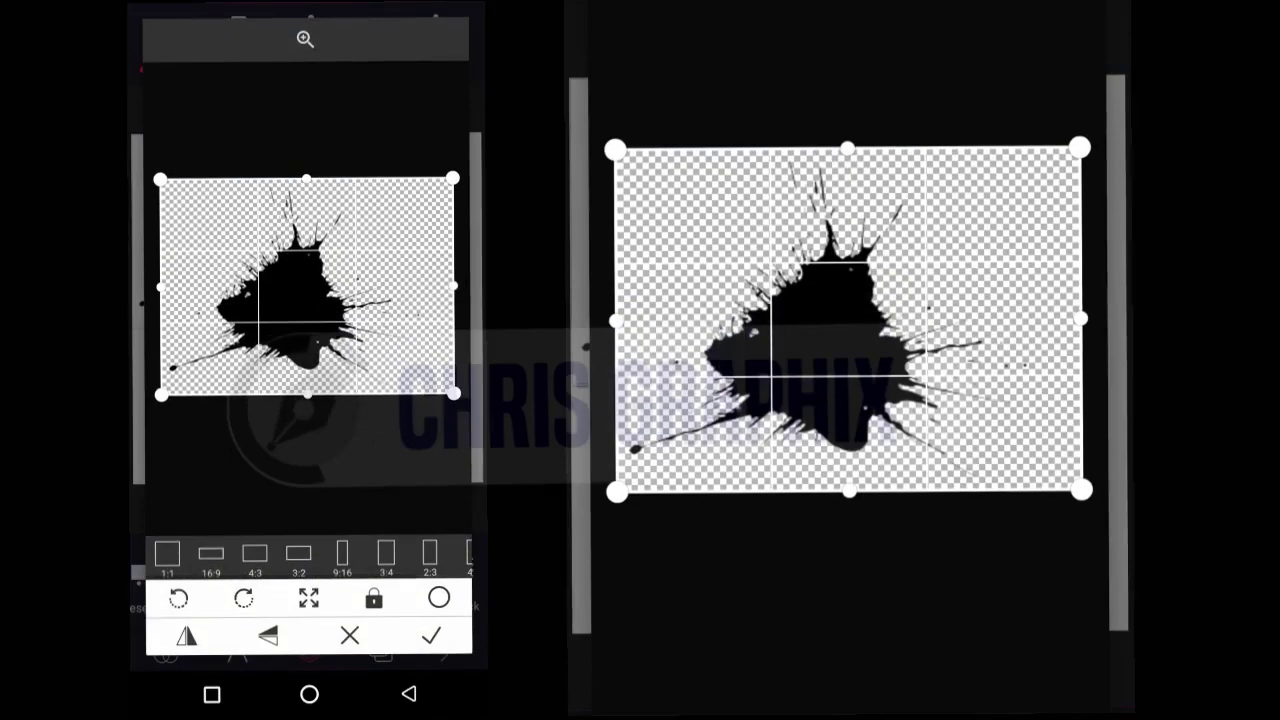
left_click(433, 636)
left_click_drag(980, 340, 1098, 462)
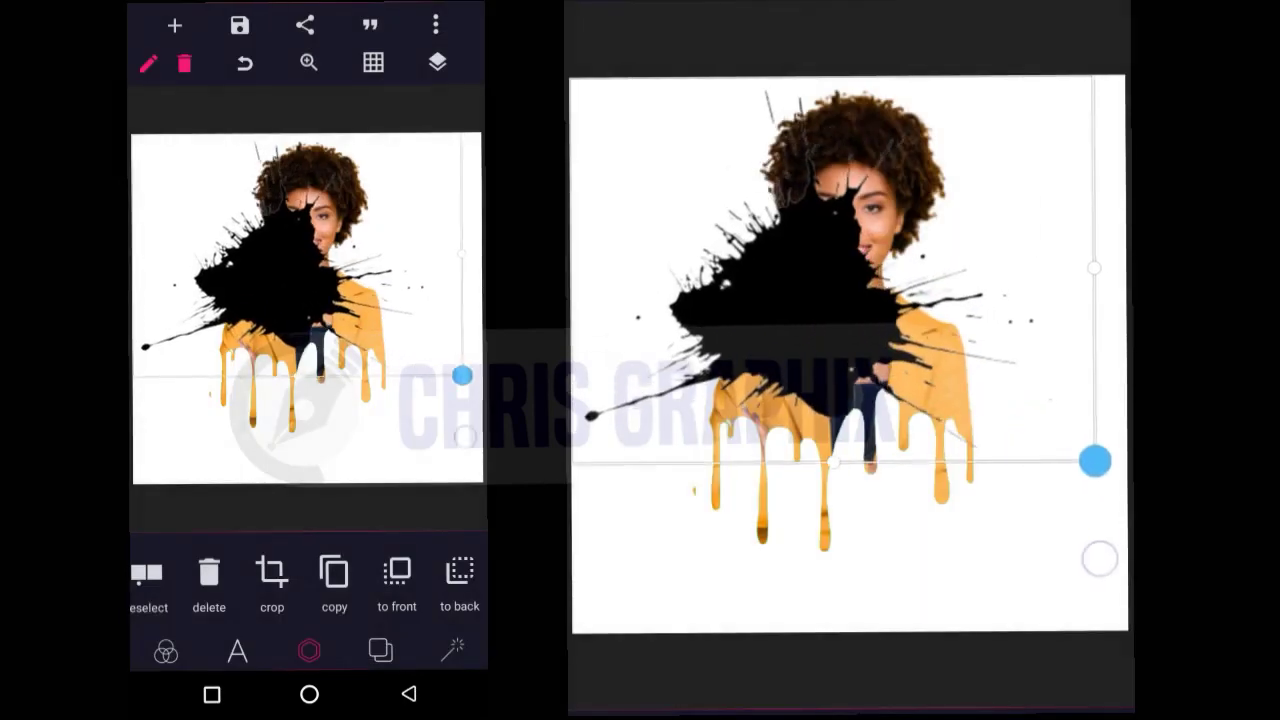
scroll(300, 585, "right", 5)
scroll(300, 585, "right", 3)
Step: Recolour the splatter orange and shift it up-left off the woman's face
left_click(348, 575)
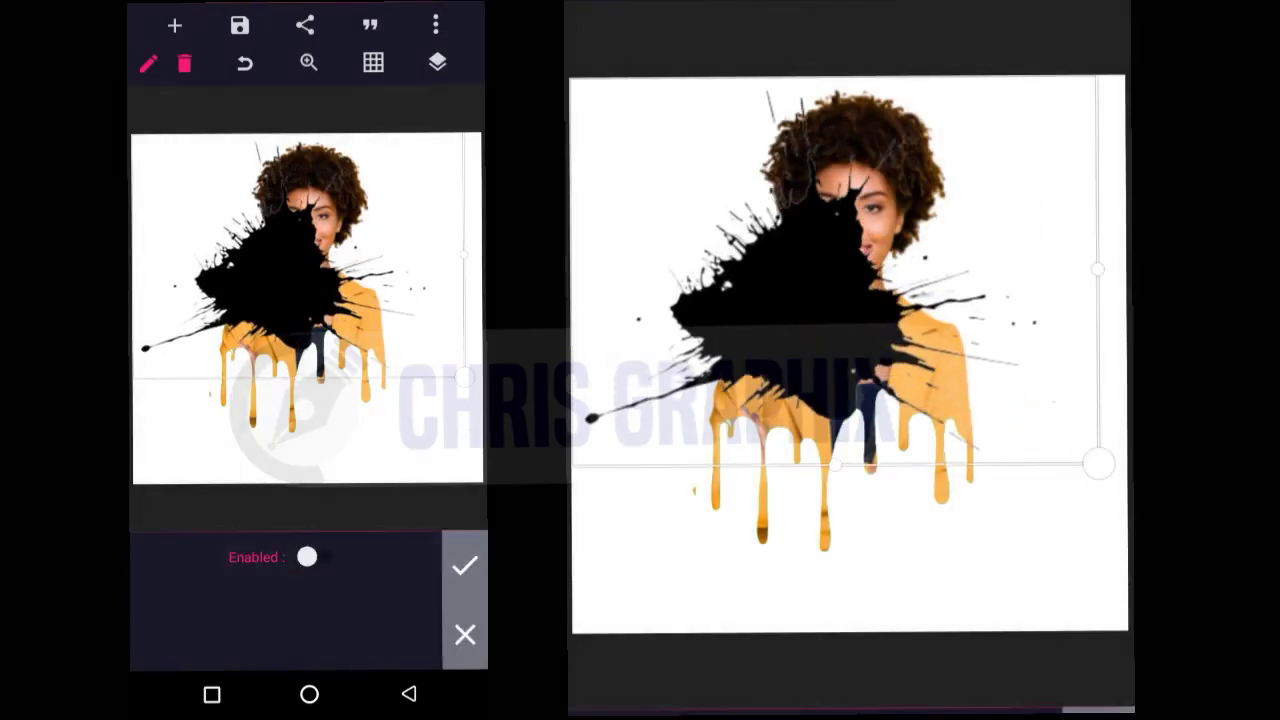
left_click(308, 557)
left_click(286, 590)
left_click(171, 640)
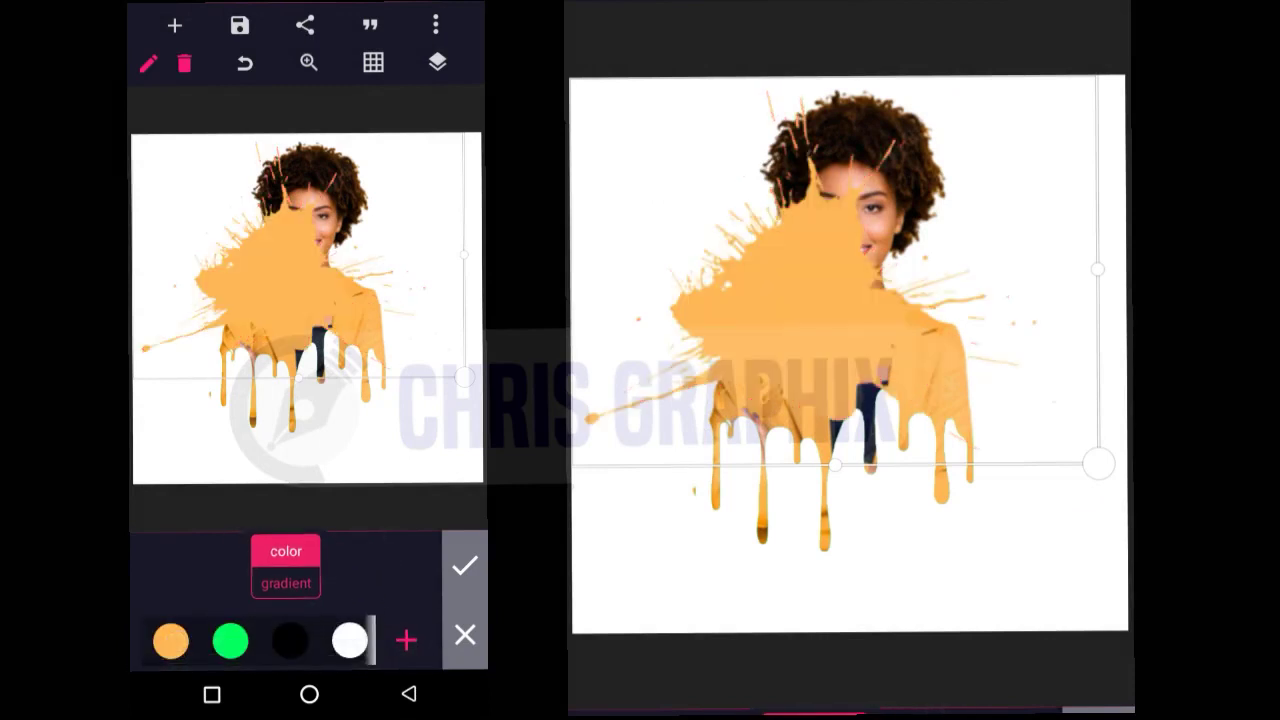
mouse_move(778, 330)
left_mouse_down()
mouse_move(750, 338)
mouse_move(757, 310)
left_mouse_up()
left_click(463, 566)
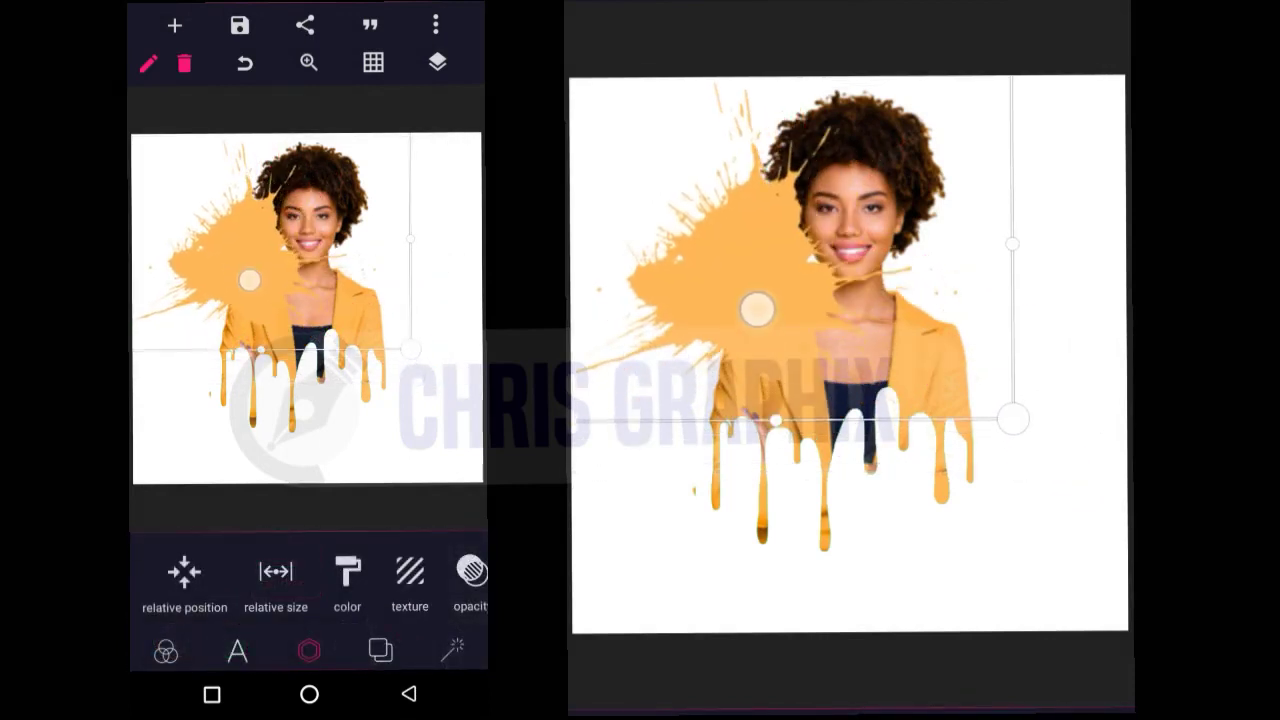
Step: Move the splatter layer beneath the woman in the layer list
left_click(437, 62)
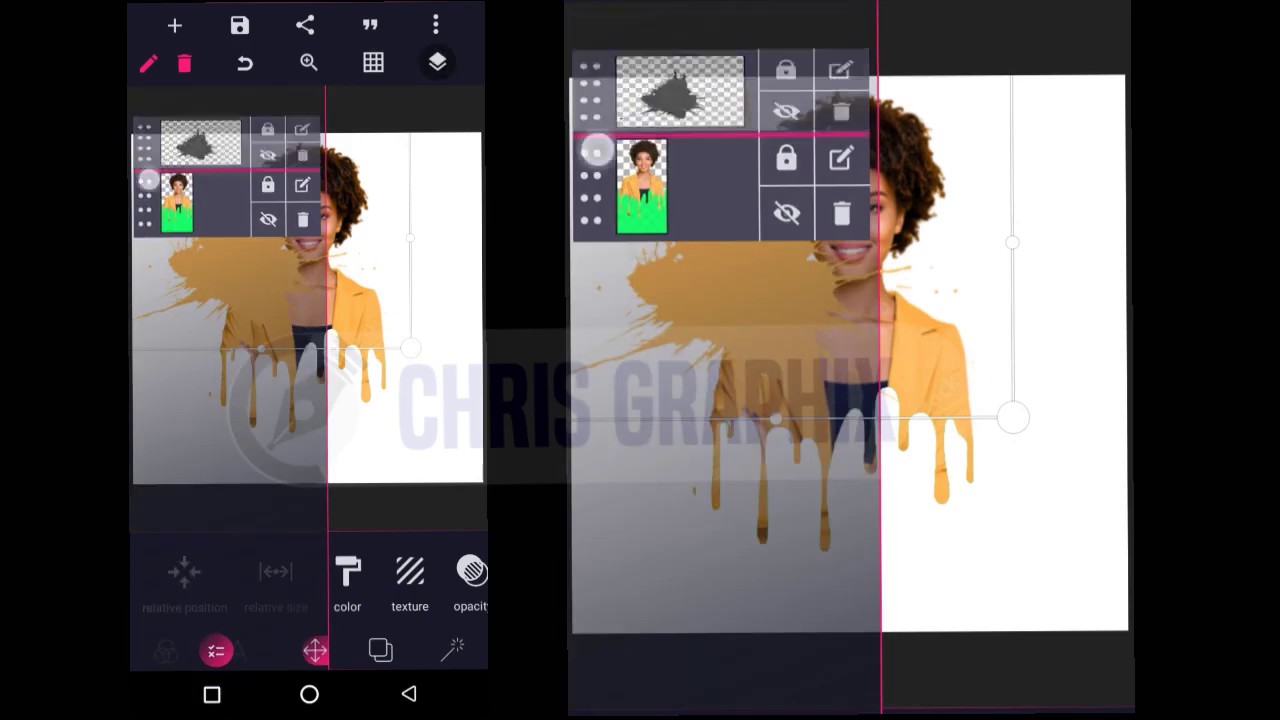
left_click_drag(145, 125, 145, 205)
left_click(437, 62)
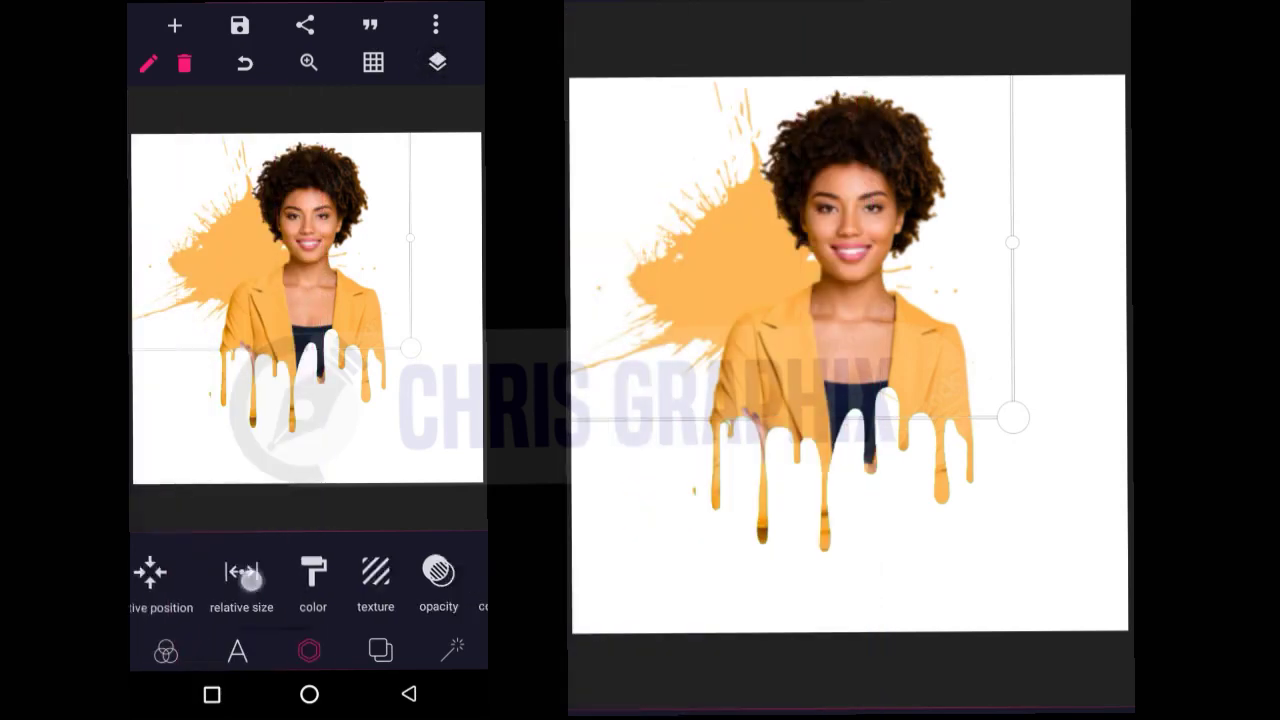
scroll(350, 580, "right", 3)
left_click(309, 651)
Step: Add a smaller orange splatter copy to the woman's right, sent behind her
left_click(345, 571)
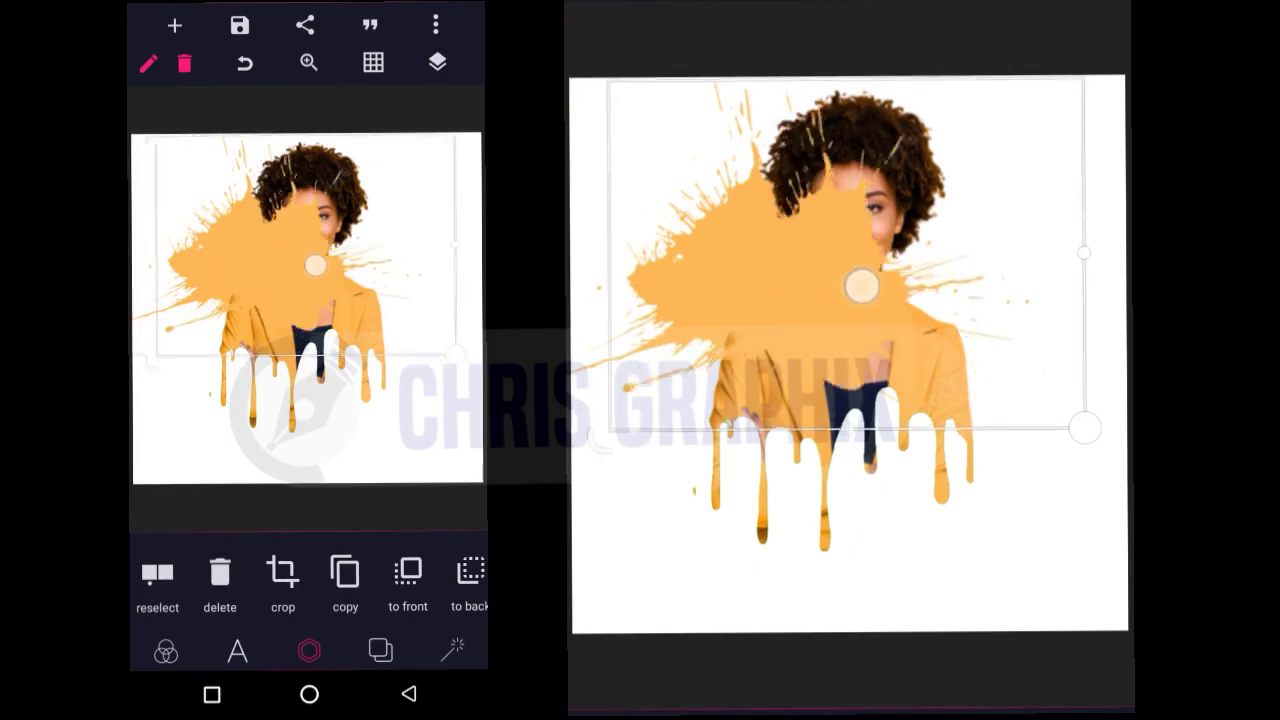
left_click_drag(300, 260, 320, 290)
left_click_drag(1033, 428, 1015, 310)
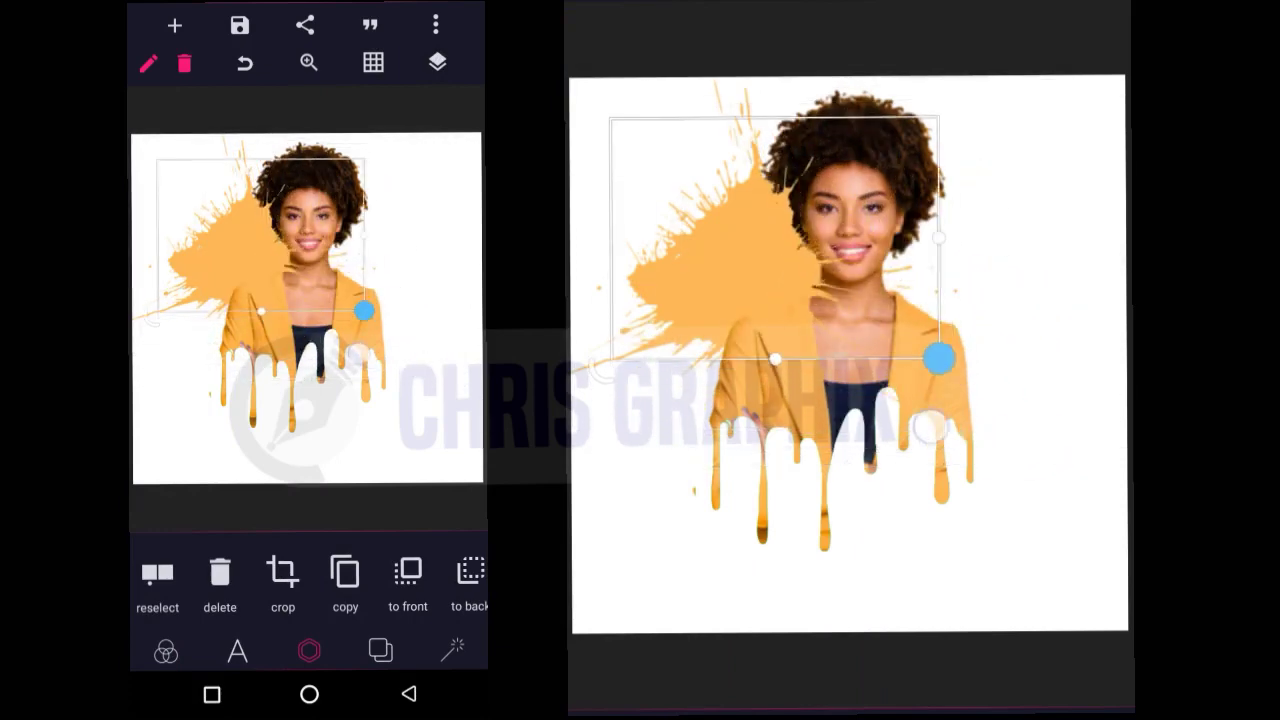
mouse_move(820, 260)
left_mouse_down()
mouse_move(842, 330)
mouse_move(930, 320)
left_mouse_up()
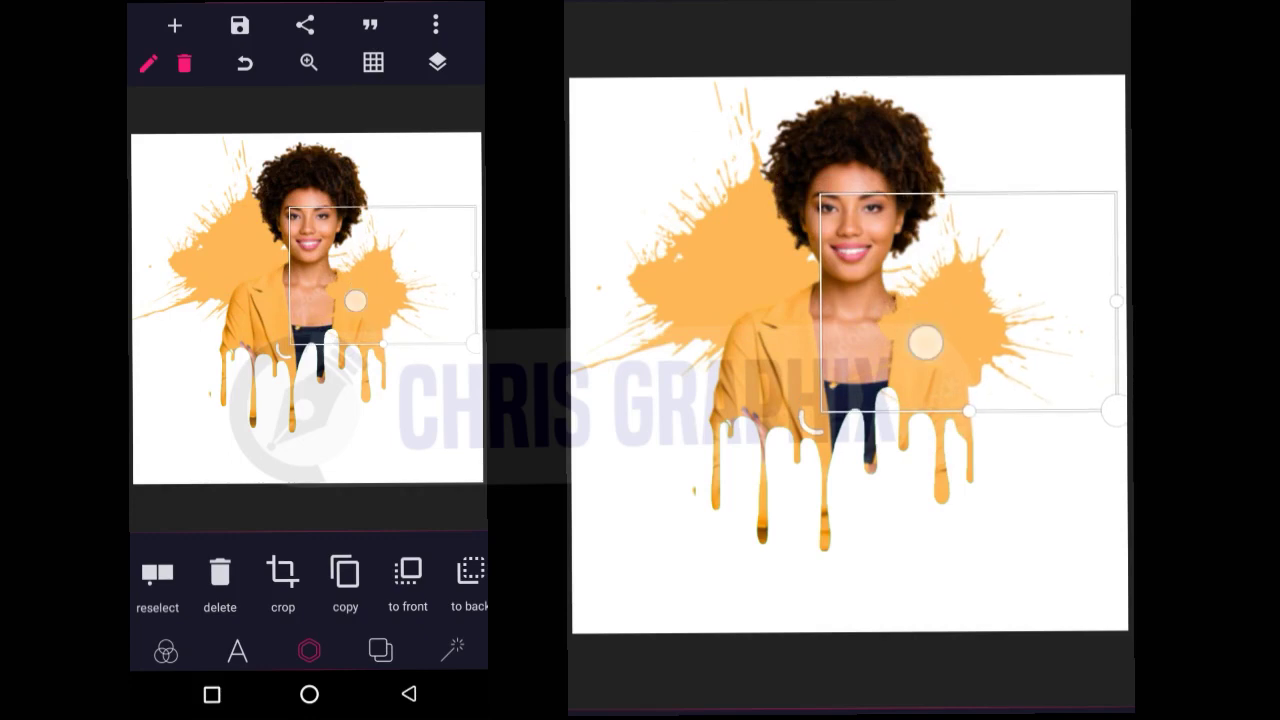
mouse_move(400, 585)
left_mouse_down()
mouse_move(180, 585)
mouse_move(420, 585)
left_mouse_up()
left_click(220, 571)
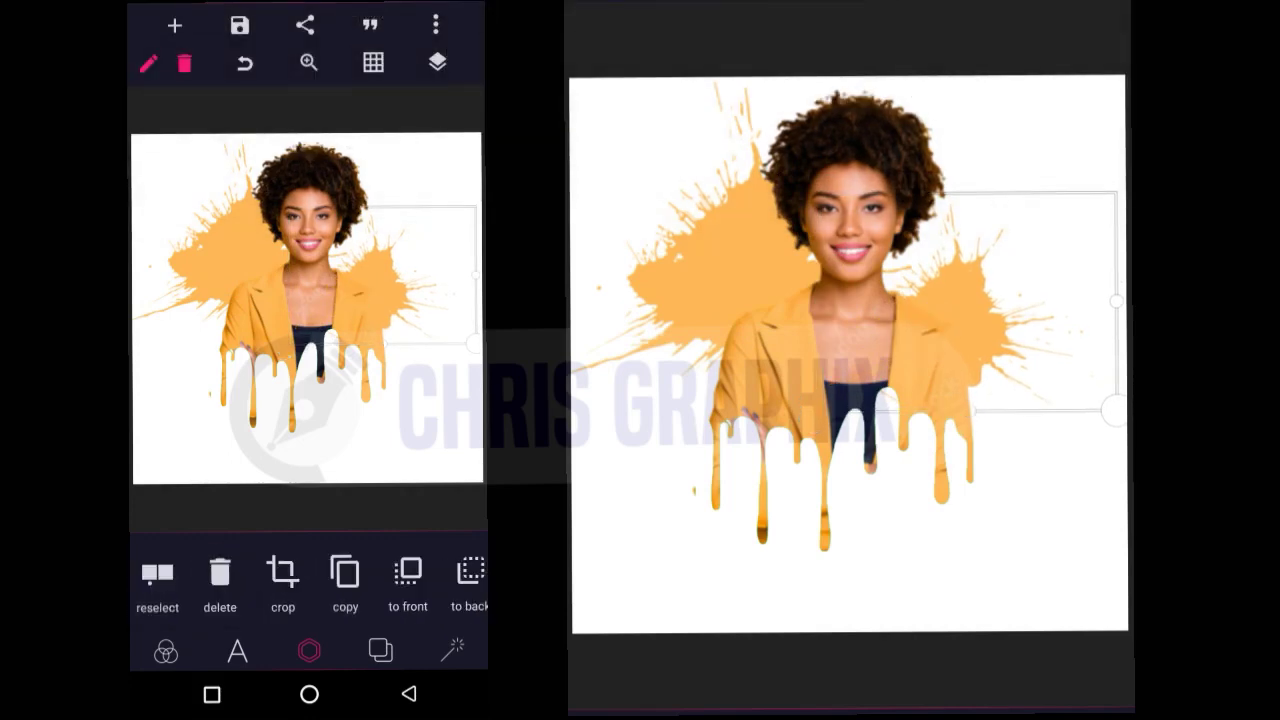
Step: Duplicate the right-hand splatter and move the new copy up over the woman's face
left_click(345, 571)
left_click_drag(250, 250, 360, 225)
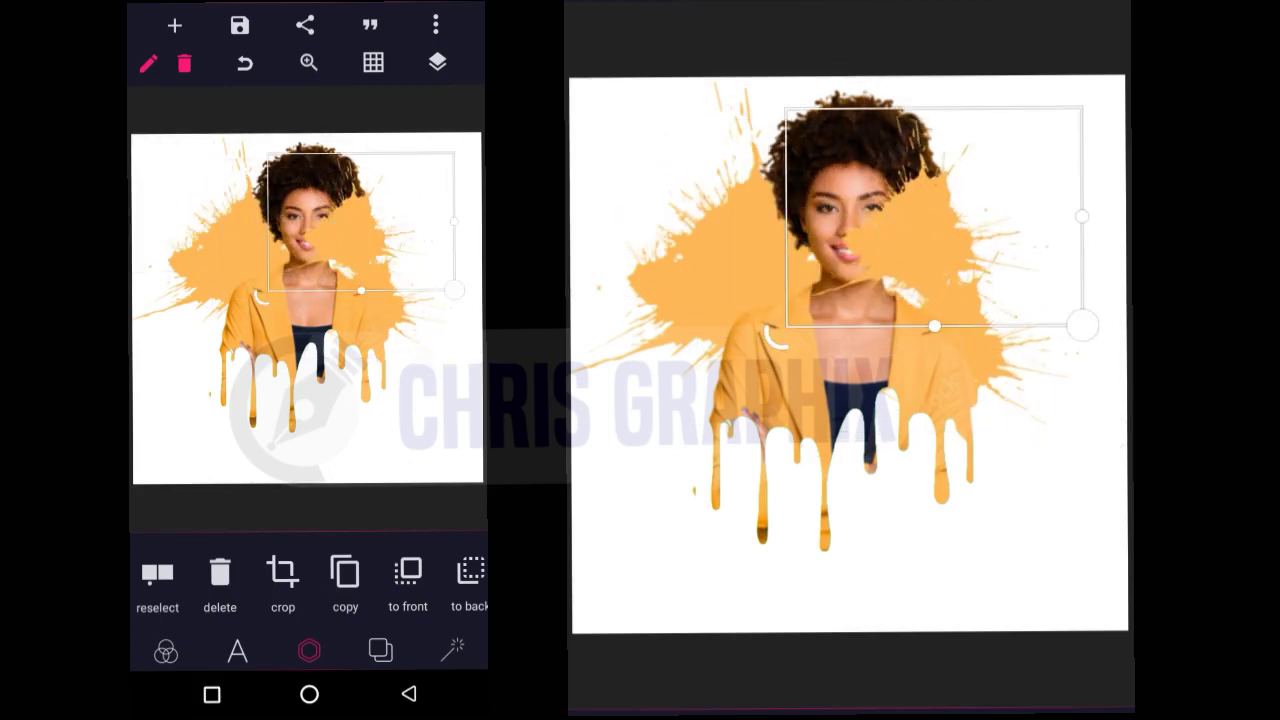
left_click_drag(400, 575, 180, 575)
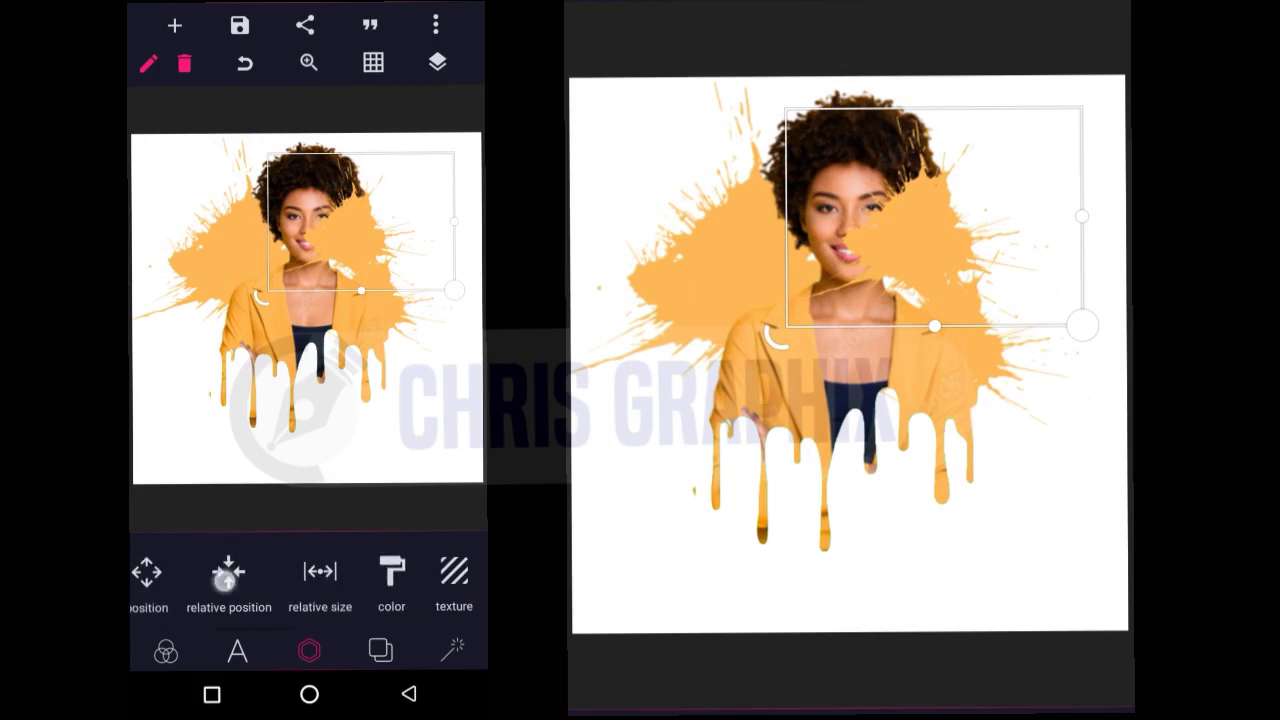
Step: Colour the new copy red and move the woman layer above it
left_click(343, 571)
left_click(286, 551)
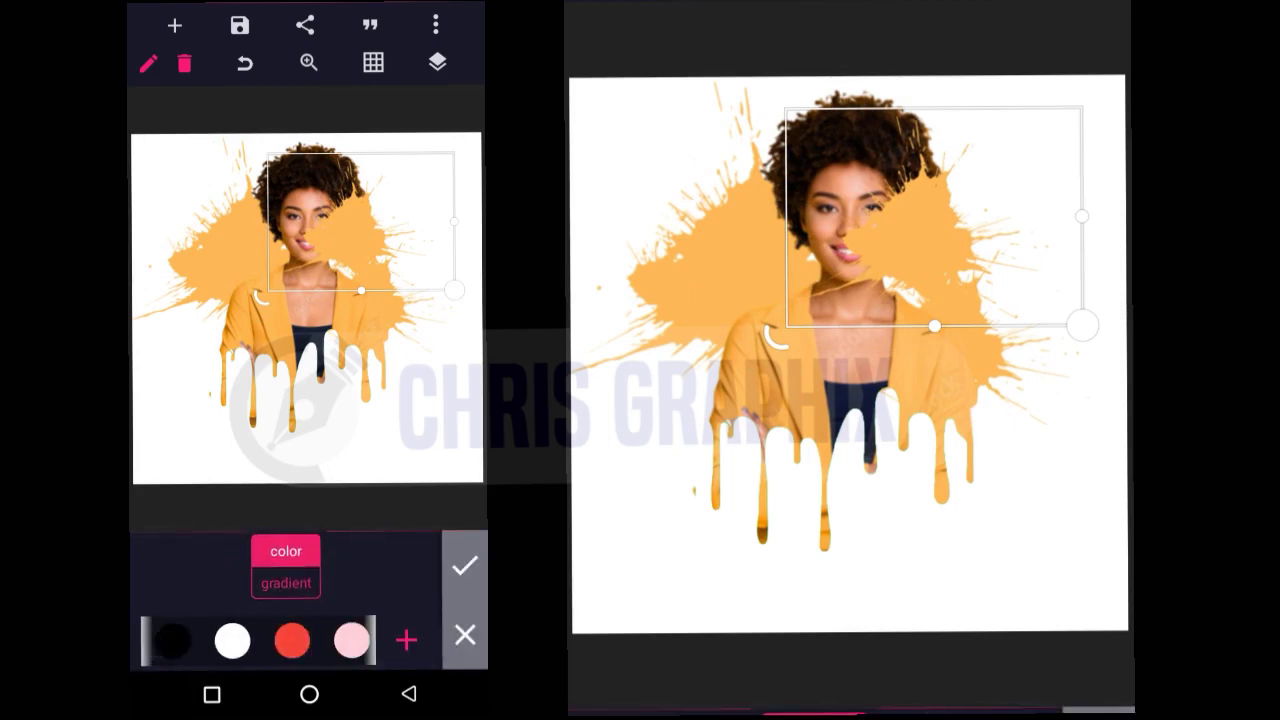
left_click_drag(350, 640, 170, 640)
left_click(269, 640)
left_click(463, 566)
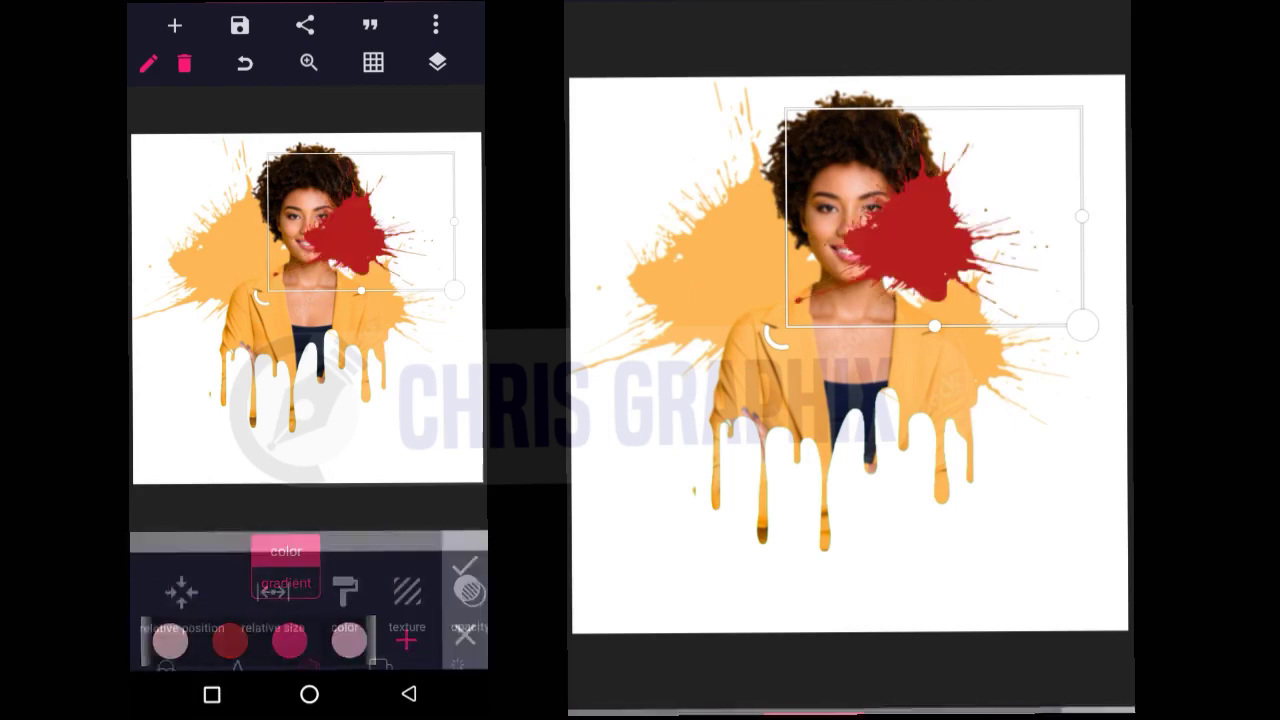
left_click(437, 63)
left_click_drag(145, 195, 145, 120)
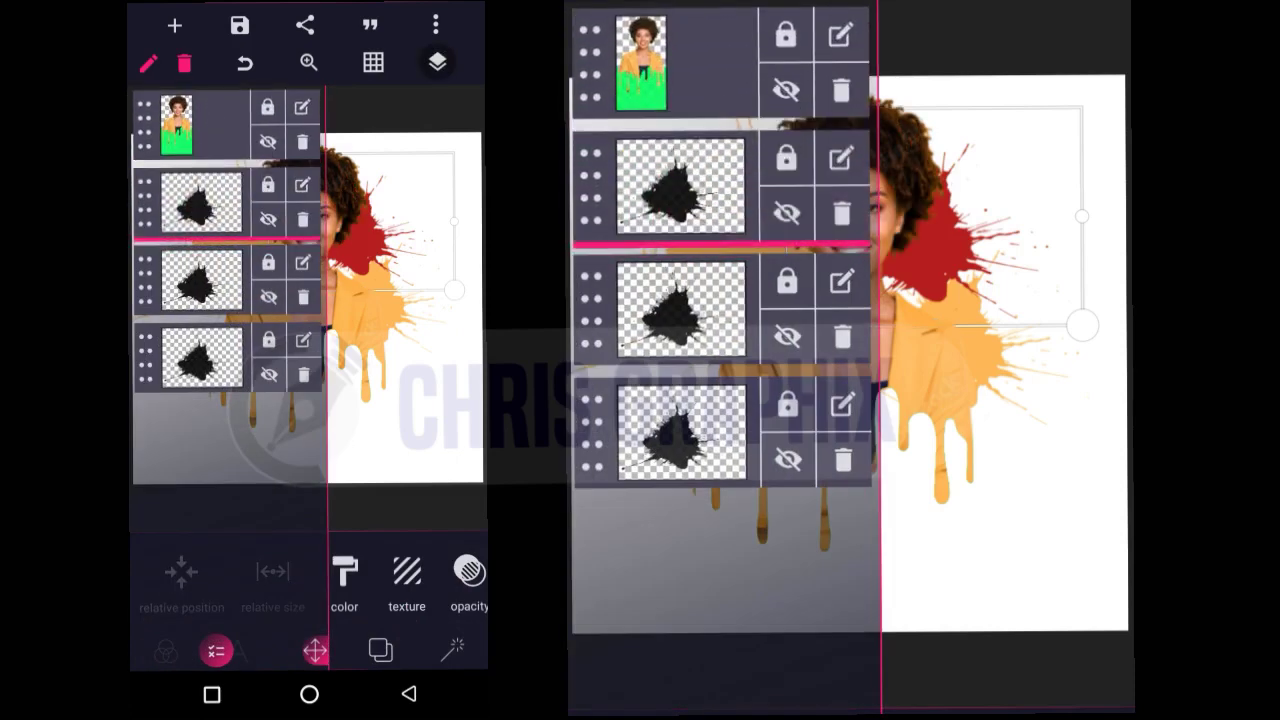
Step: Send the red splatter to the bottom layer, nudging it two steps left and two down
left_click_drag(145, 200, 145, 360)
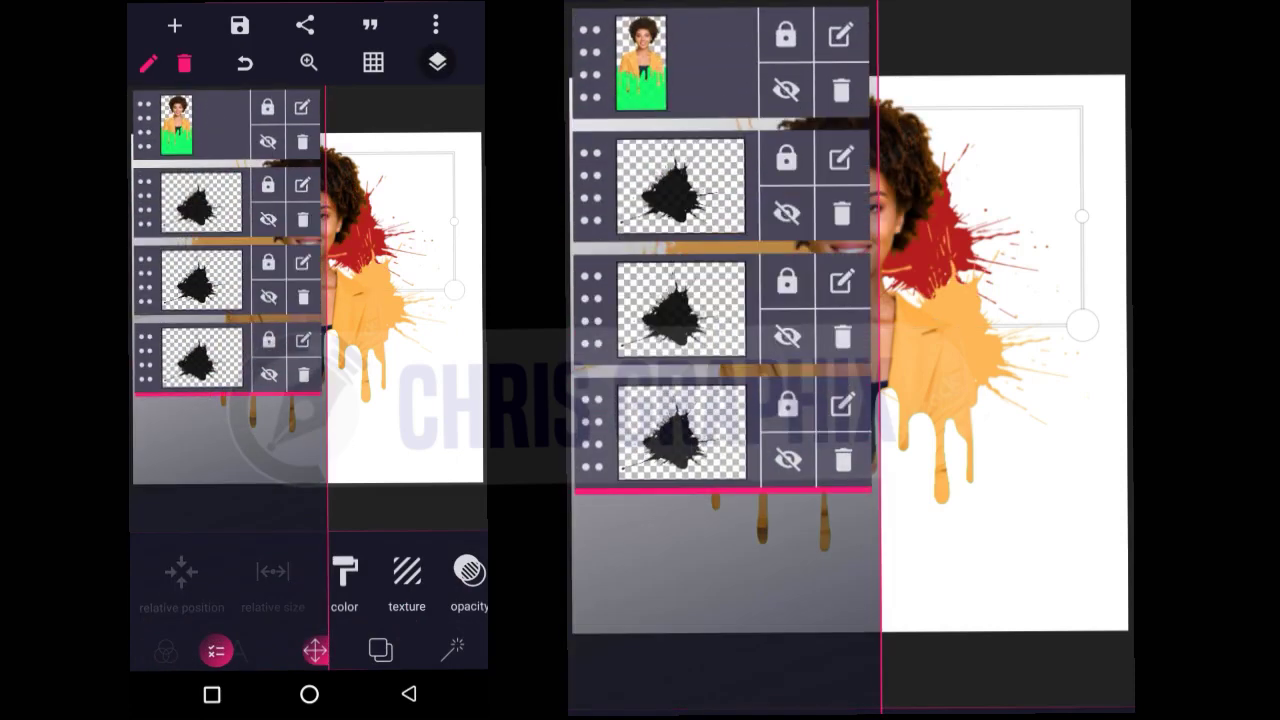
left_click(437, 63)
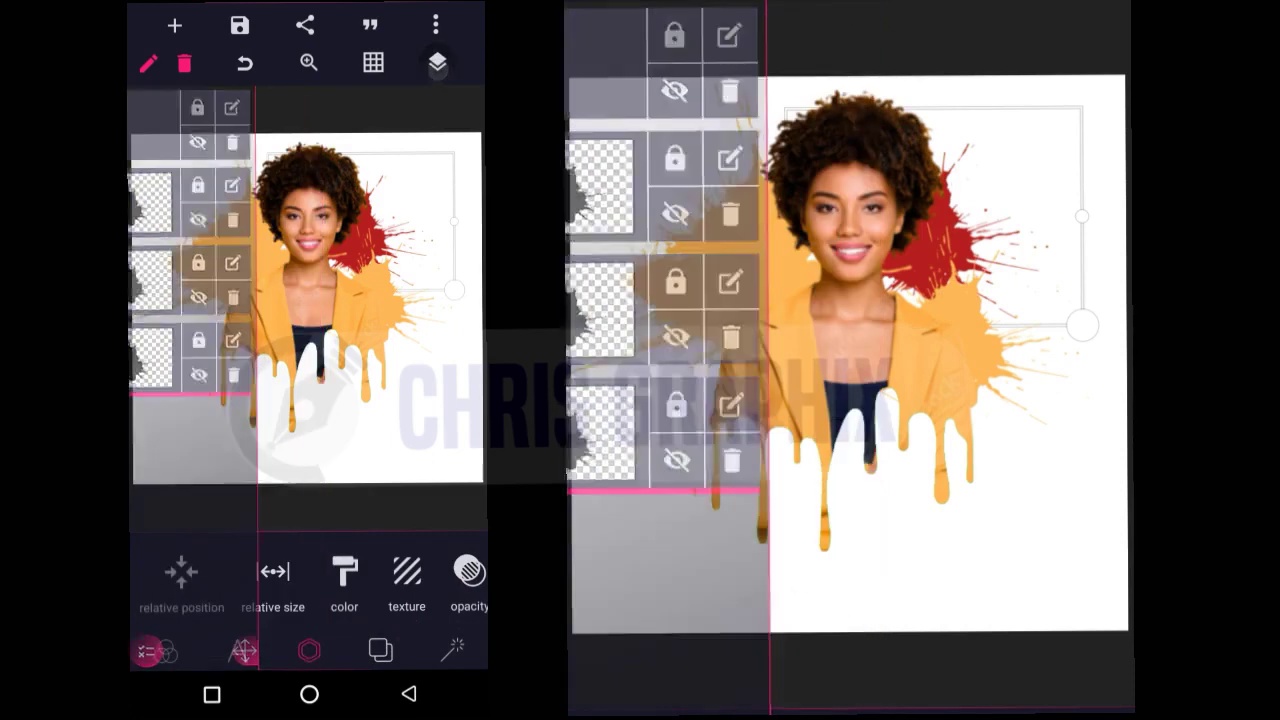
scroll(300, 585, "left", 3)
left_click(367, 570)
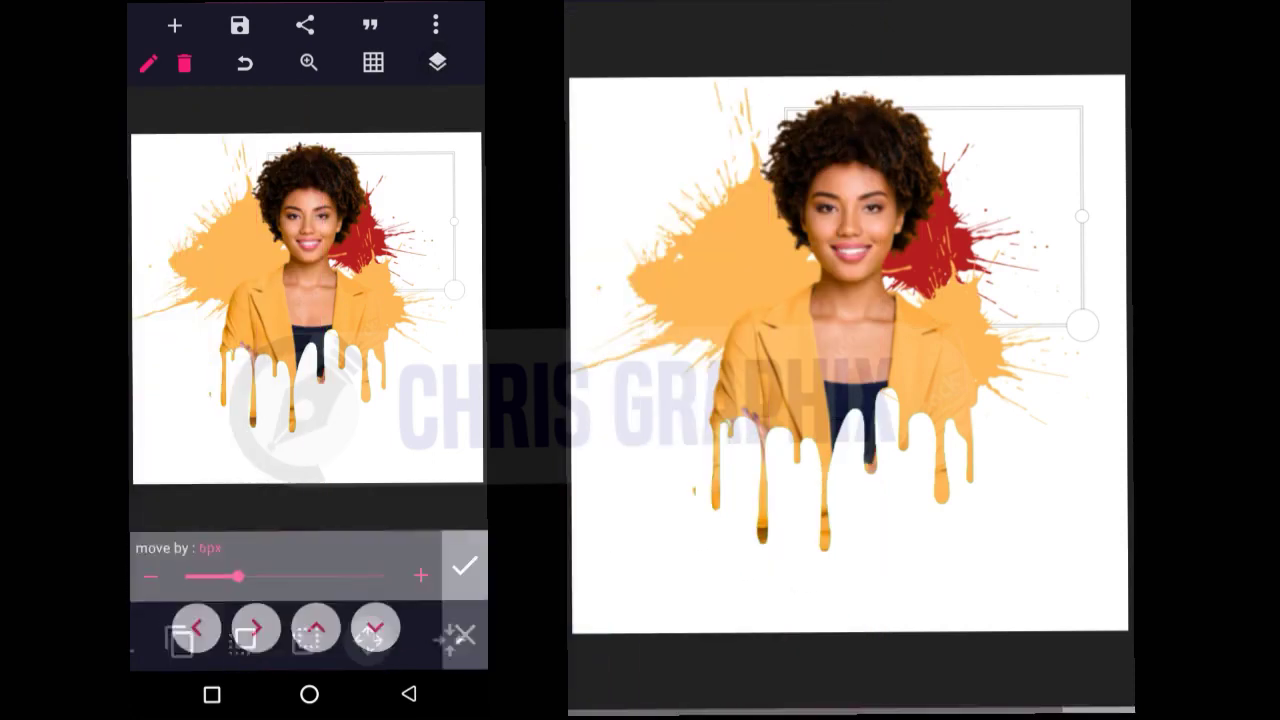
left_click(197, 628)
left_click(375, 628)
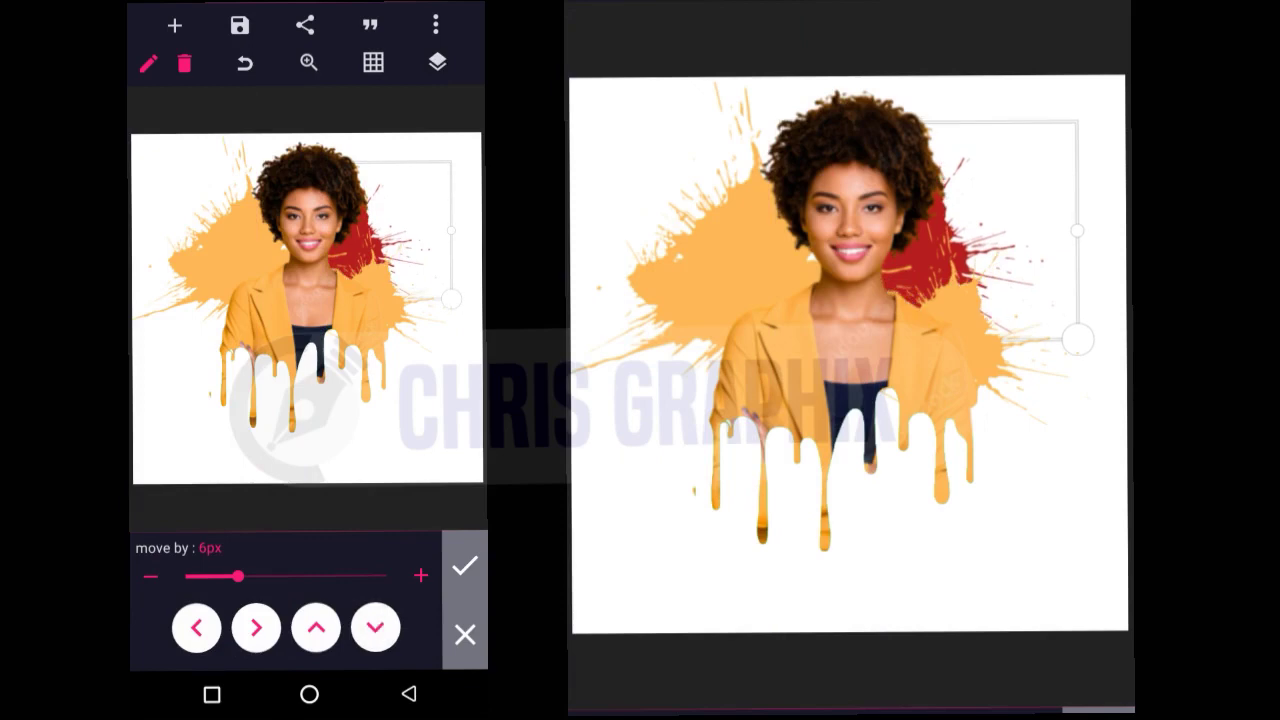
left_click(197, 628)
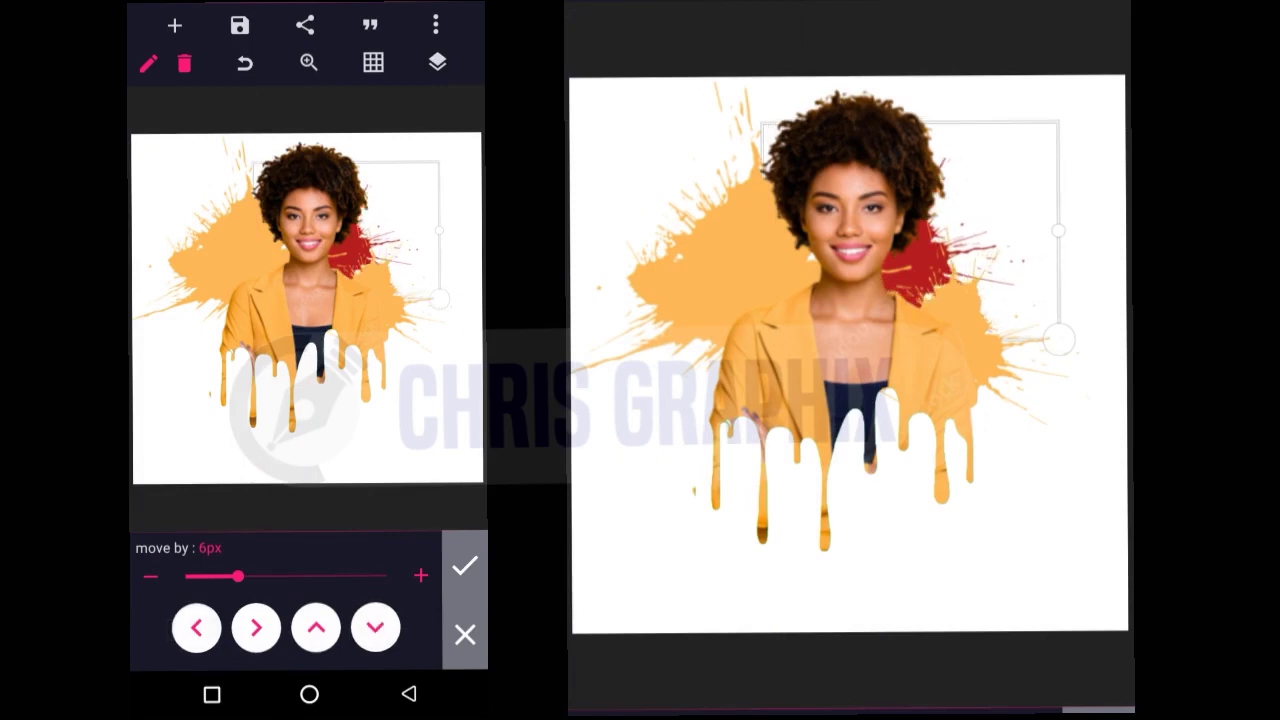
left_click(375, 628)
left_click(464, 566)
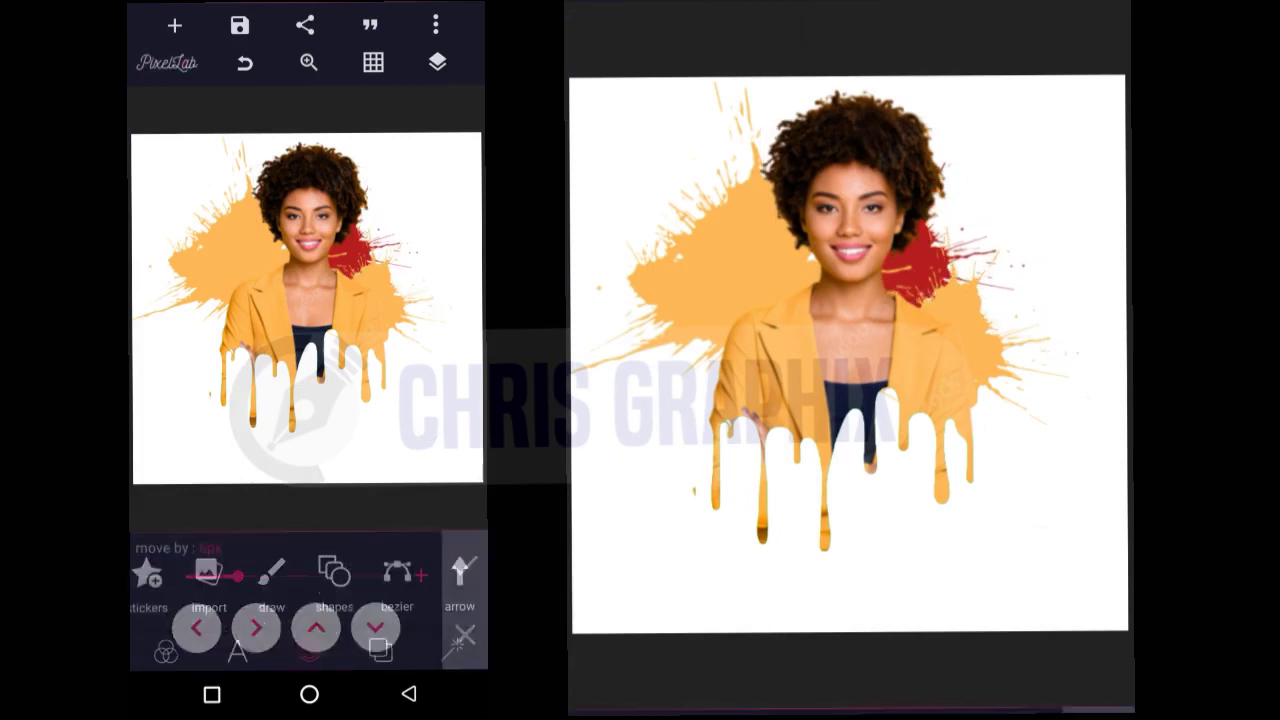
Step: Show the finished splatter portrait in fullscreen view from the options menu
left_click(435, 25)
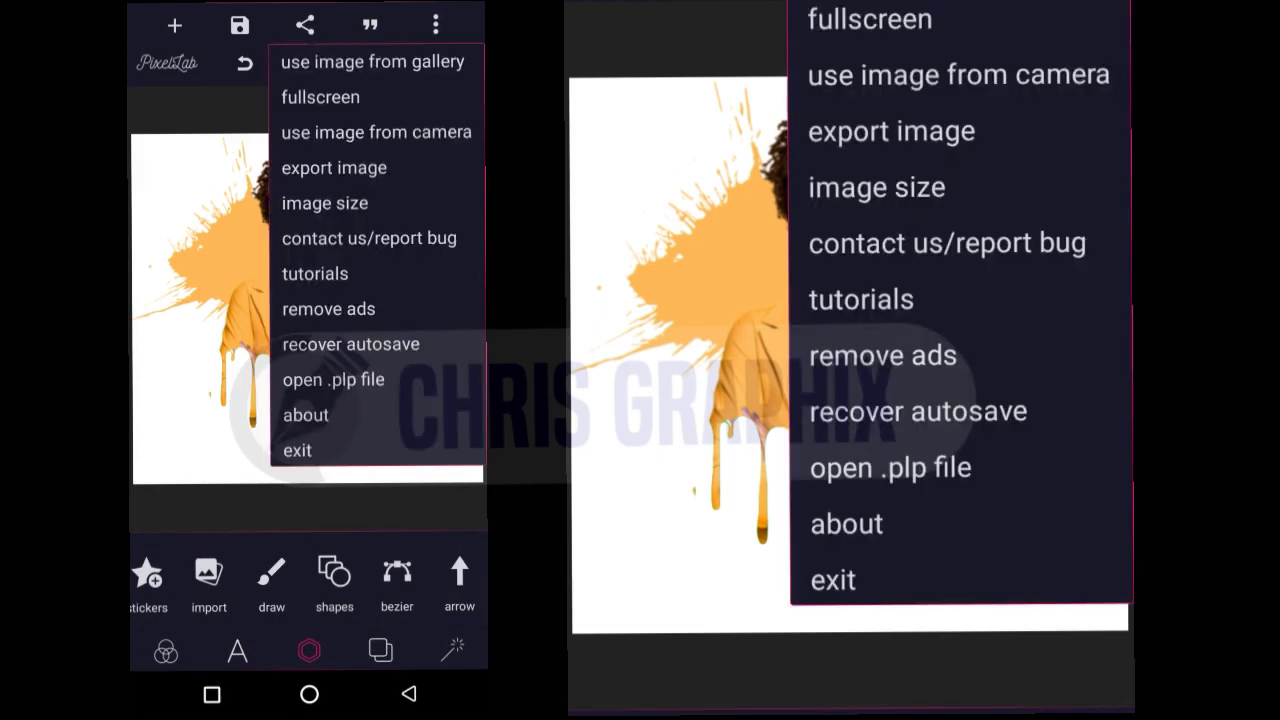
left_click(320, 97)
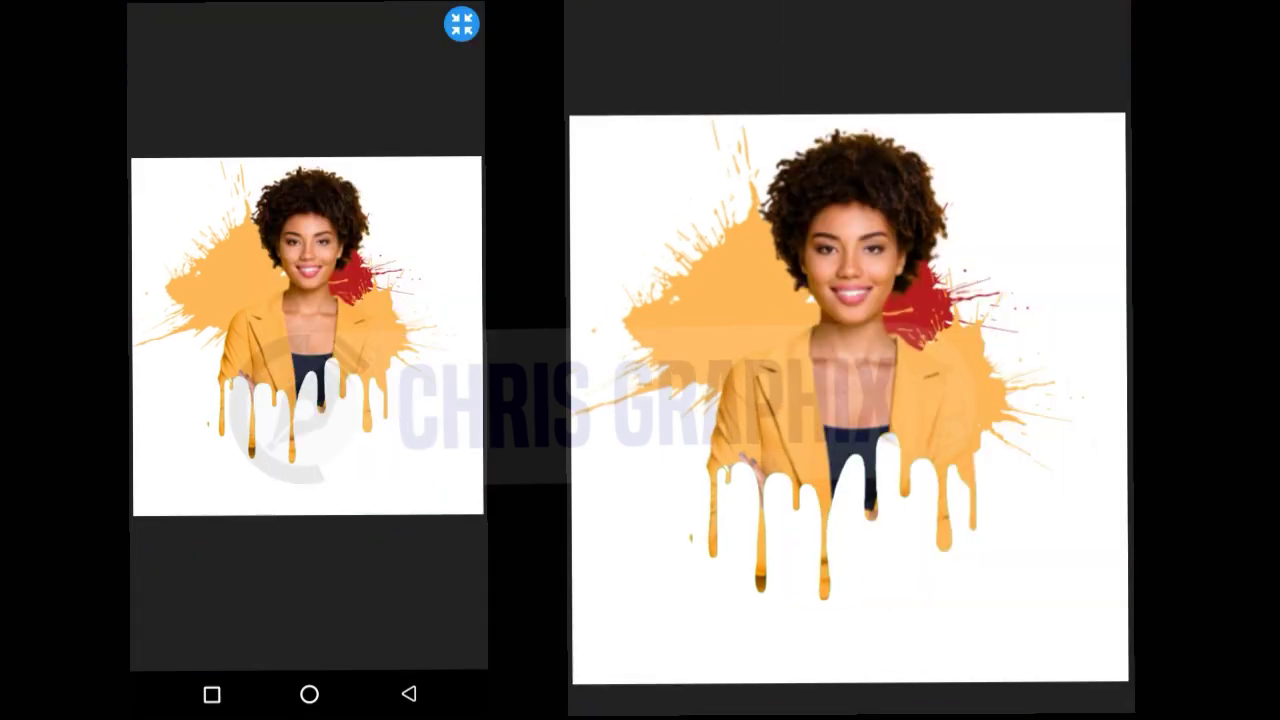